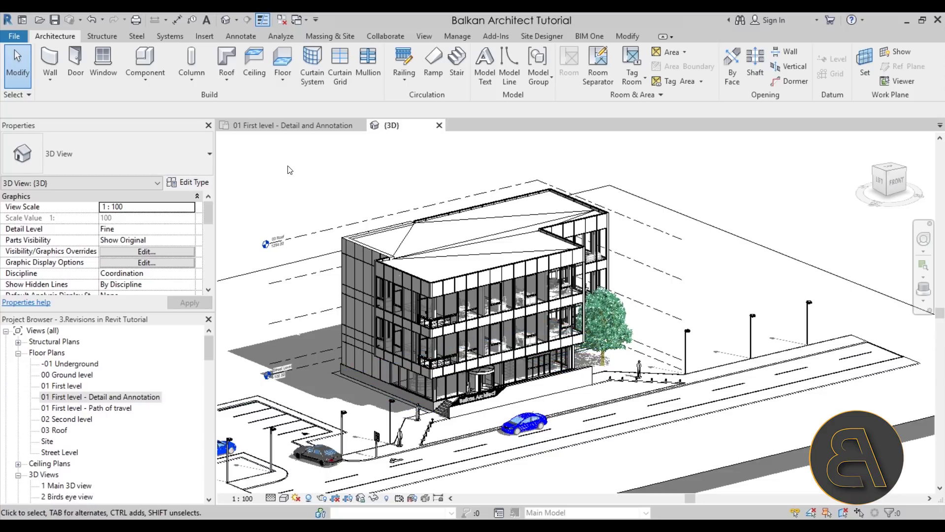
- Open the "01 First level - Detail and Annotation" floor plan and bring the whole plan into view
{"action": "double_click", "coordinate": [108, 398]}
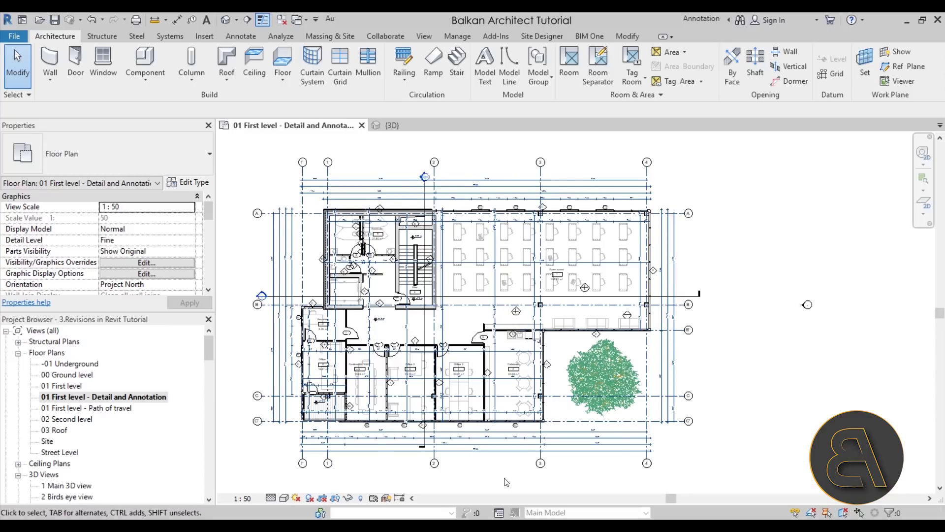
{"action": "middle_click_drag", "start_coordinate": [367, 473], "coordinate": [373, 471]}
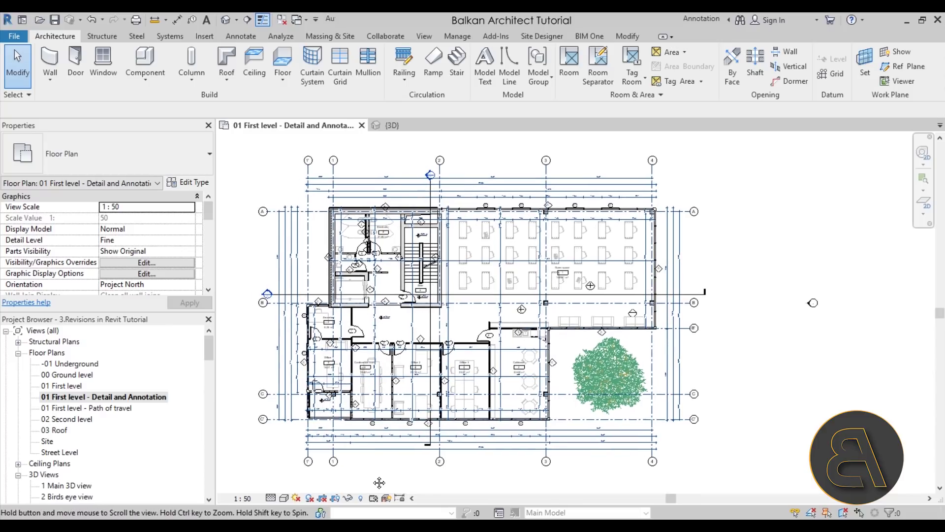
{"action": "middle_click_drag", "start_coordinate": [321, 214], "coordinate": [310, 211]}
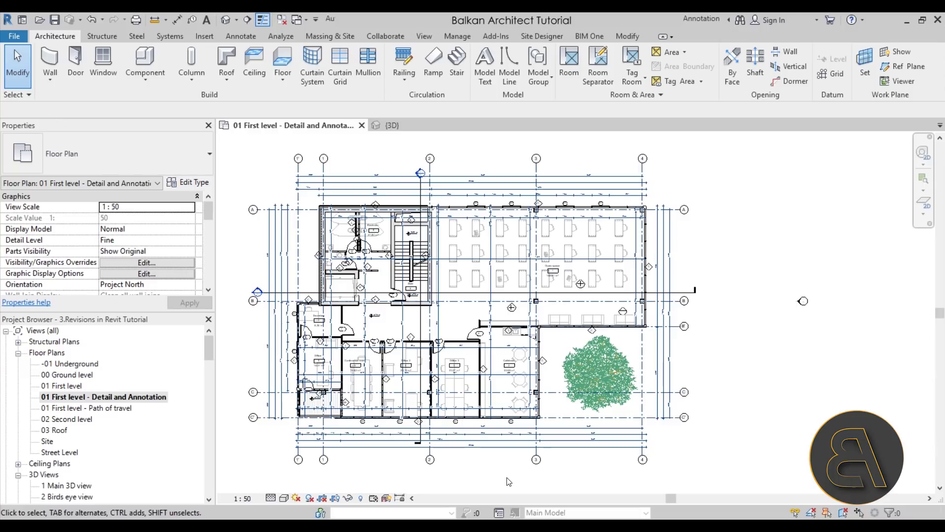
- Add a rectangular revision cloud, about 450 by 160, around the door and lower wall of Office 1, and finish its sketch
{"action": "left_click", "coordinate": [243, 37]}
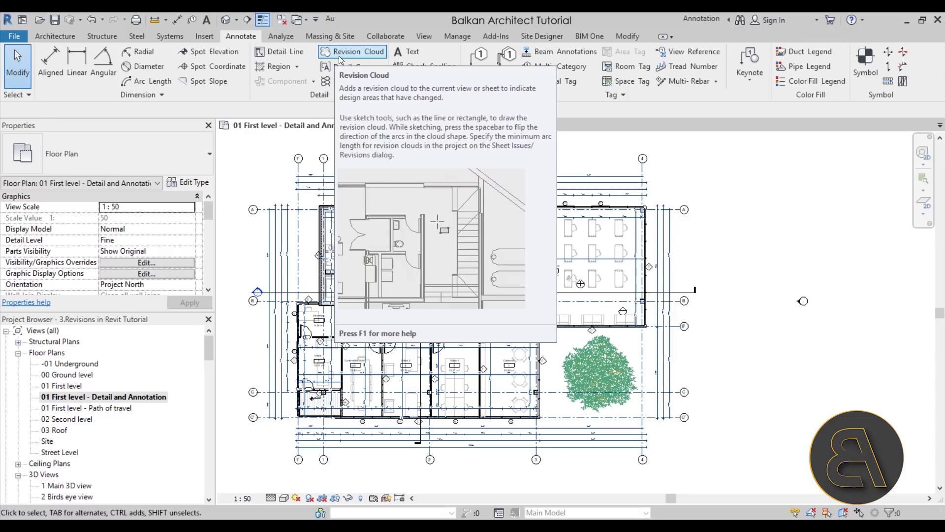
{"action": "left_click", "coordinate": [340, 58]}
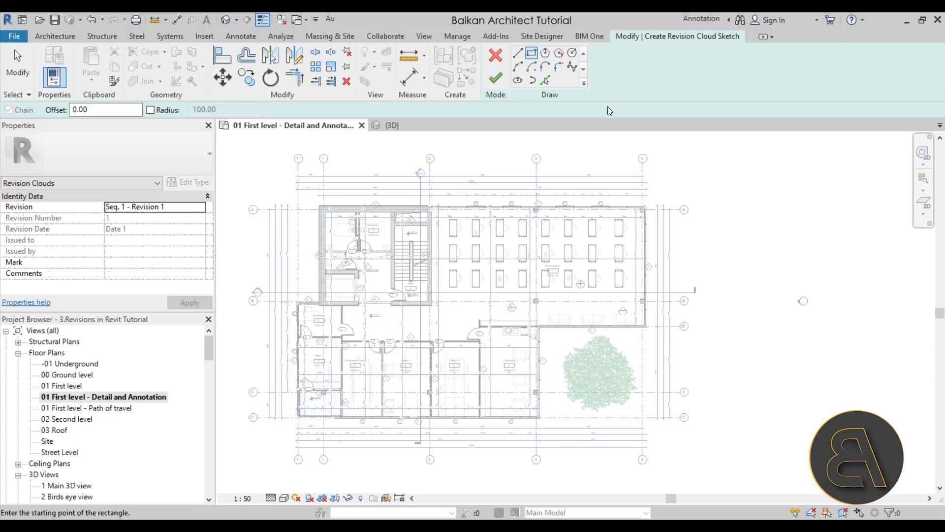
{"action": "left_click", "coordinate": [533, 59]}
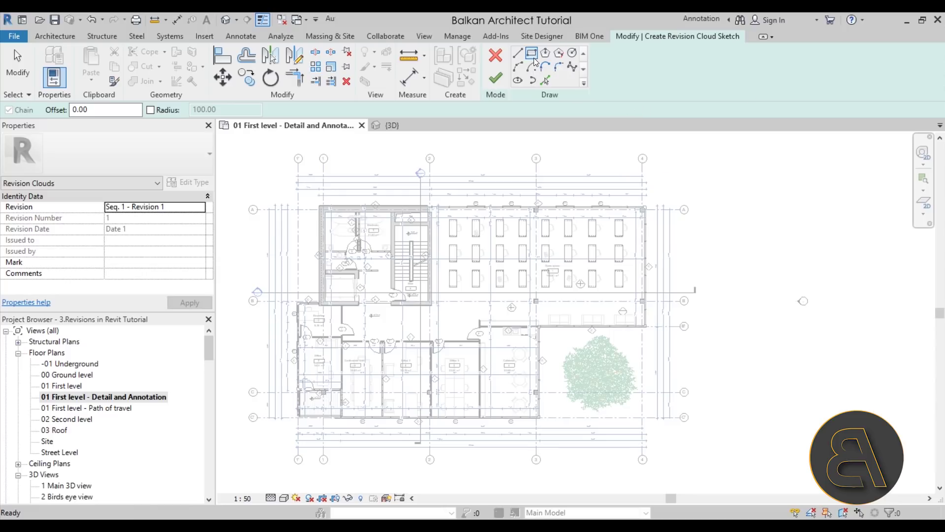
{"action": "scroll", "coordinate": [306, 380], "scroll_direction": "up", "scroll_amount": 3}
{"action": "middle_click_drag", "start_coordinate": [305, 380], "coordinate": [300, 321]}
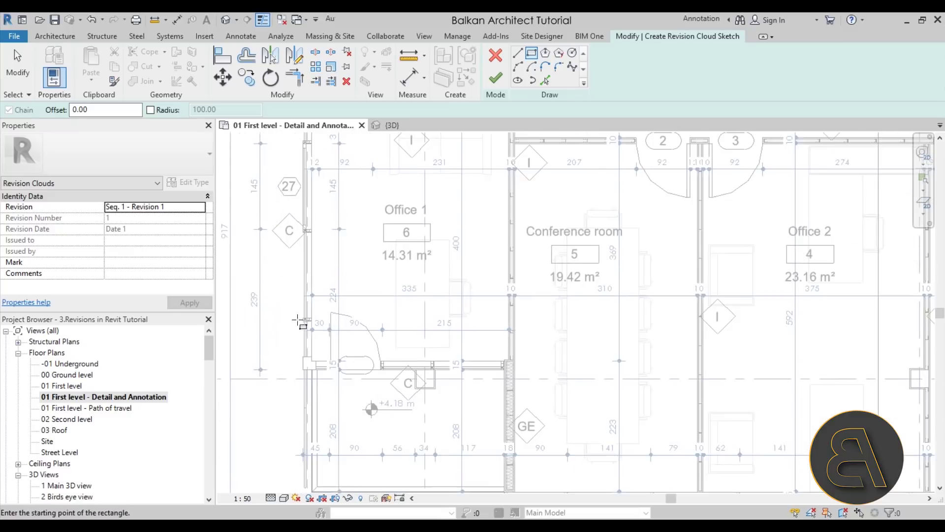
{"action": "left_click", "coordinate": [281, 304]}
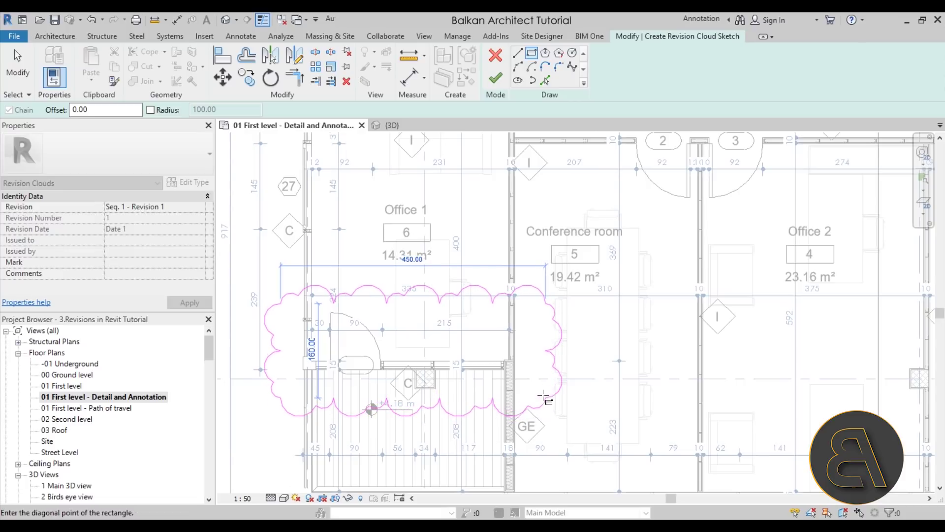
{"action": "left_click", "coordinate": [543, 395]}
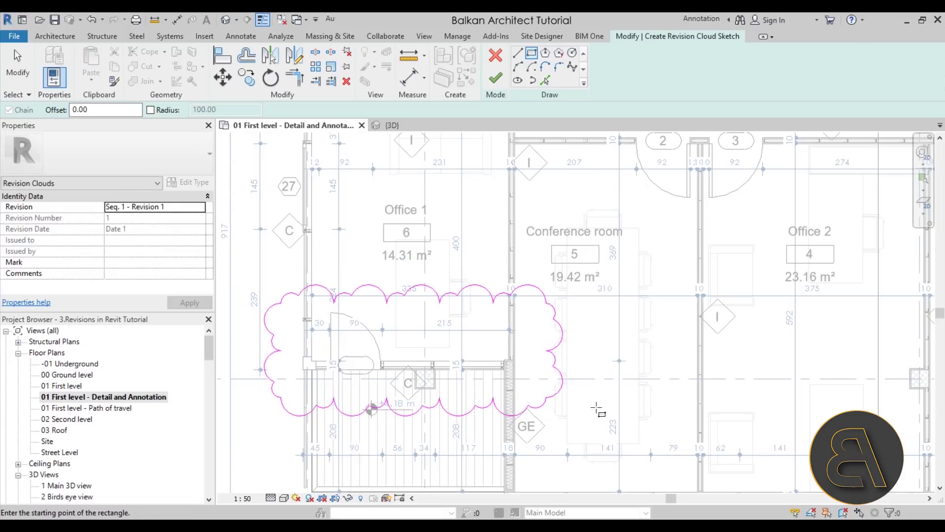
{"action": "scroll", "coordinate": [338, 296], "scroll_direction": "down", "scroll_amount": 2}
{"action": "middle_click_drag", "start_coordinate": [336, 329], "coordinate": [326, 312]}
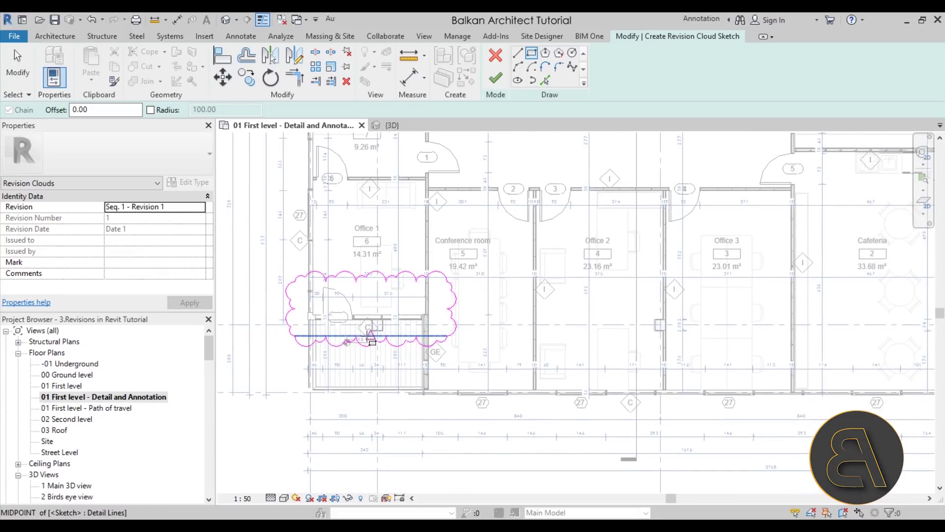
{"action": "left_click", "coordinate": [496, 87]}
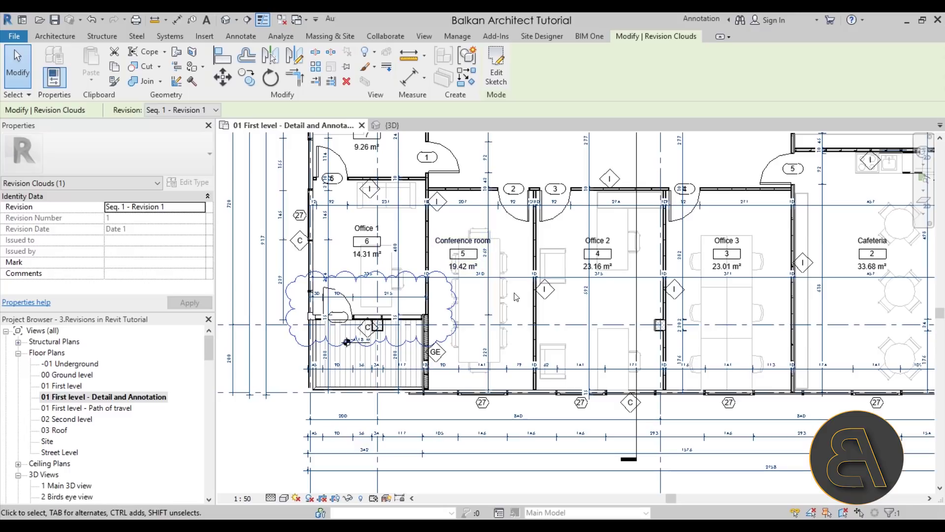
- Start another revision cloud and sketch it as a circle centred on the column at grids 3 and B in the open space
{"action": "scroll", "coordinate": [463, 363], "scroll_direction": "down", "scroll_amount": 2}
{"action": "middle_click_drag", "start_coordinate": [463, 363], "coordinate": [386, 377]}
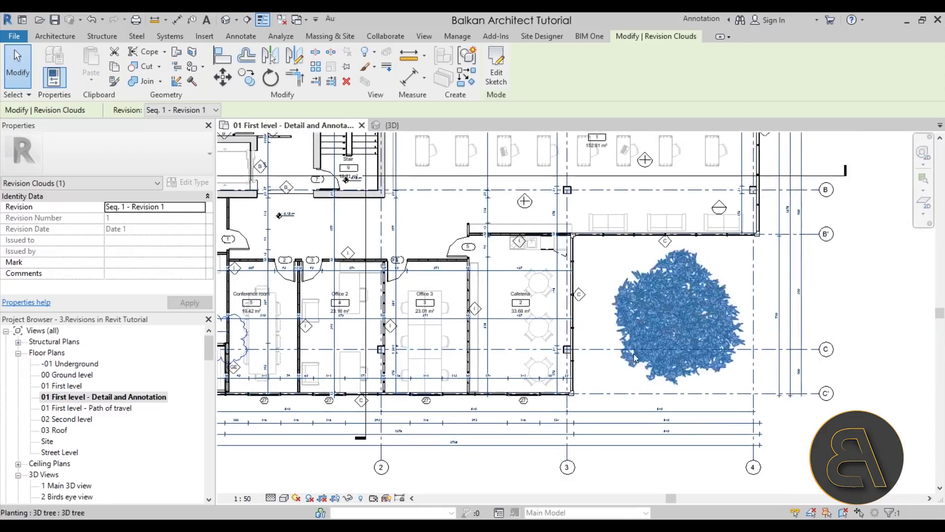
{"action": "left_click", "coordinate": [595, 264]}
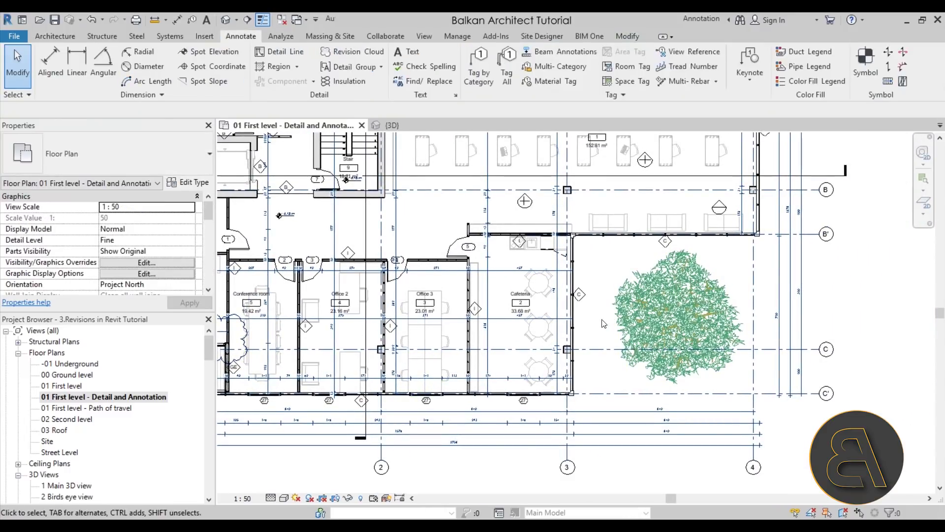
{"action": "left_click", "coordinate": [363, 58]}
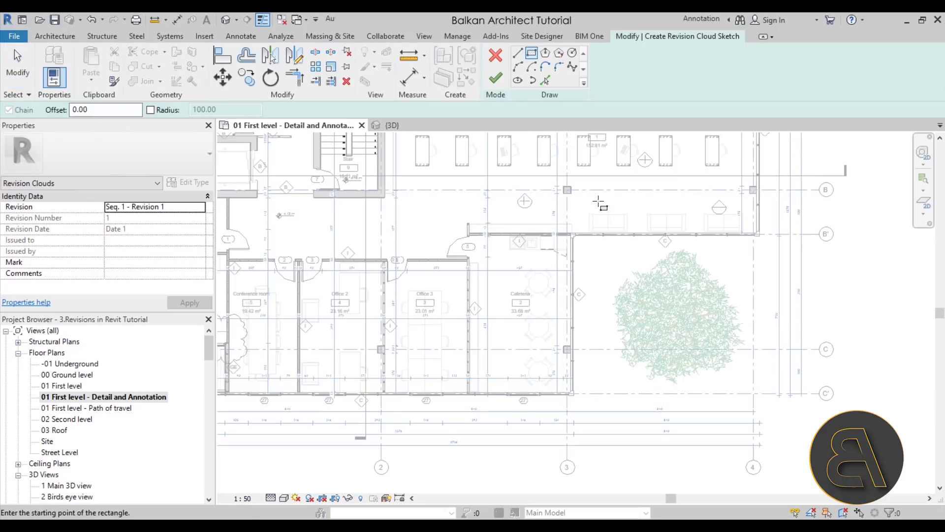
{"action": "scroll", "coordinate": [485, 294], "scroll_direction": "up", "scroll_amount": 5}
{"action": "scroll", "coordinate": [428, 300], "scroll_direction": "up", "scroll_amount": 3}
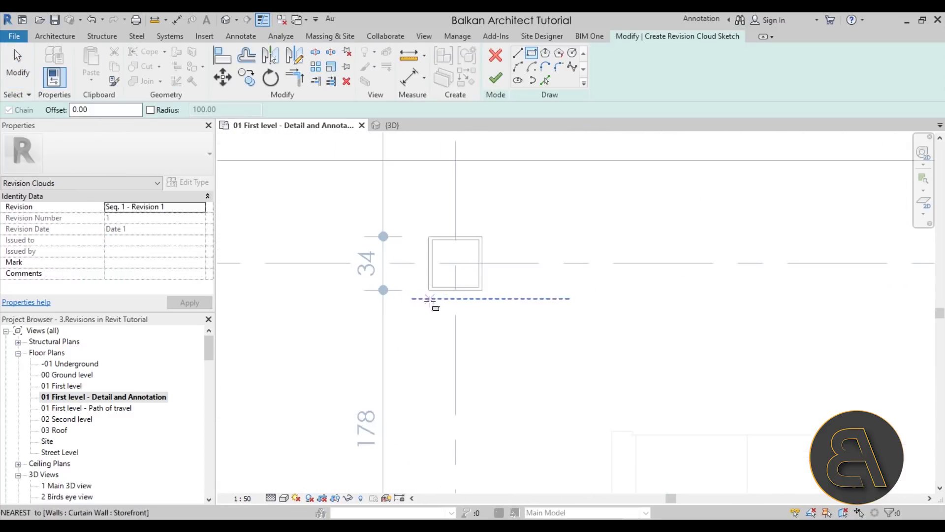
{"action": "left_click", "coordinate": [454, 263]}
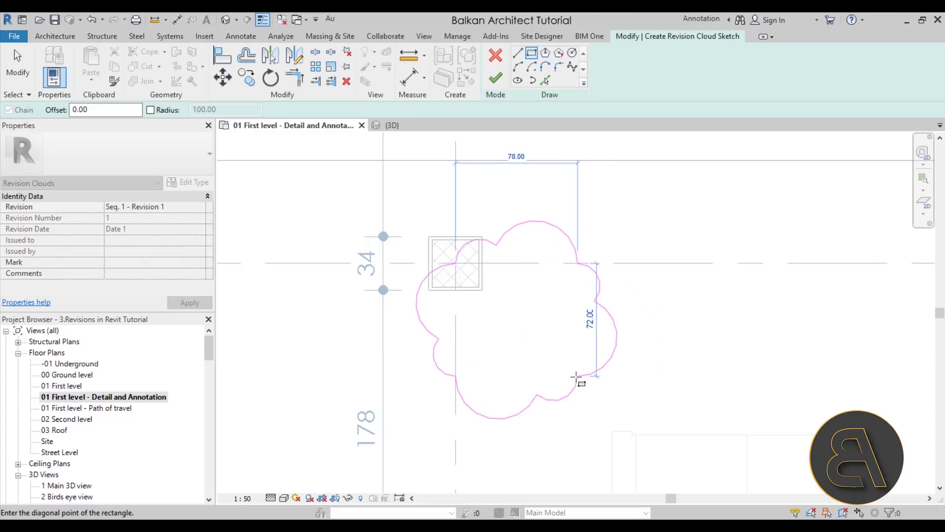
{"action": "key", "text": "Escape"}
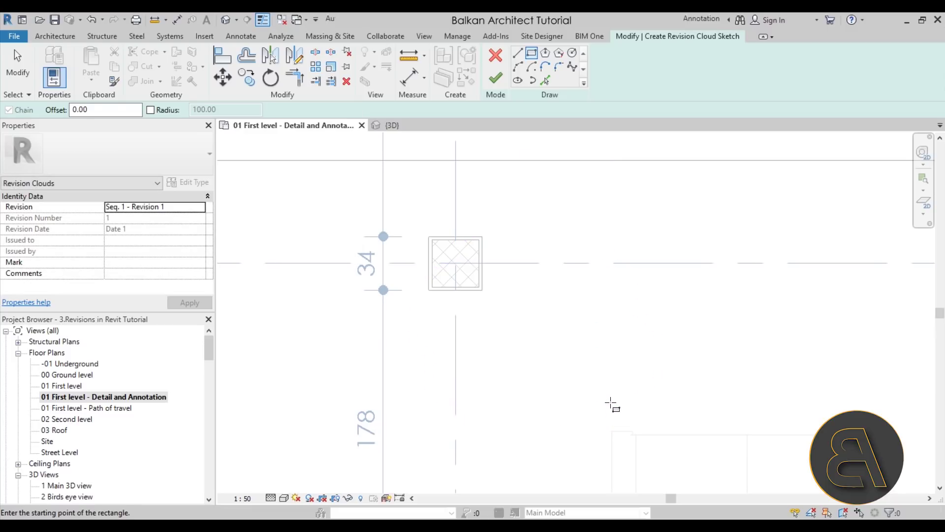
{"action": "left_click", "coordinate": [576, 55]}
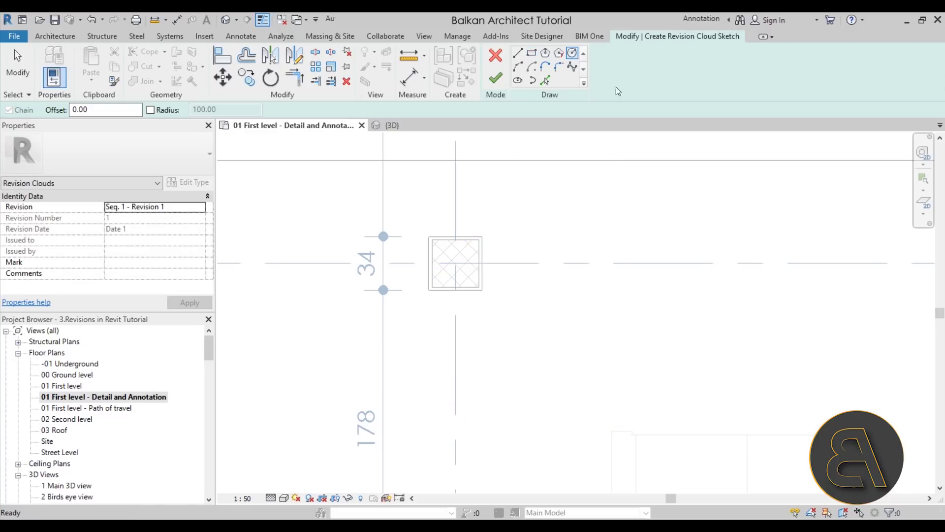
{"action": "left_click", "coordinate": [455, 263]}
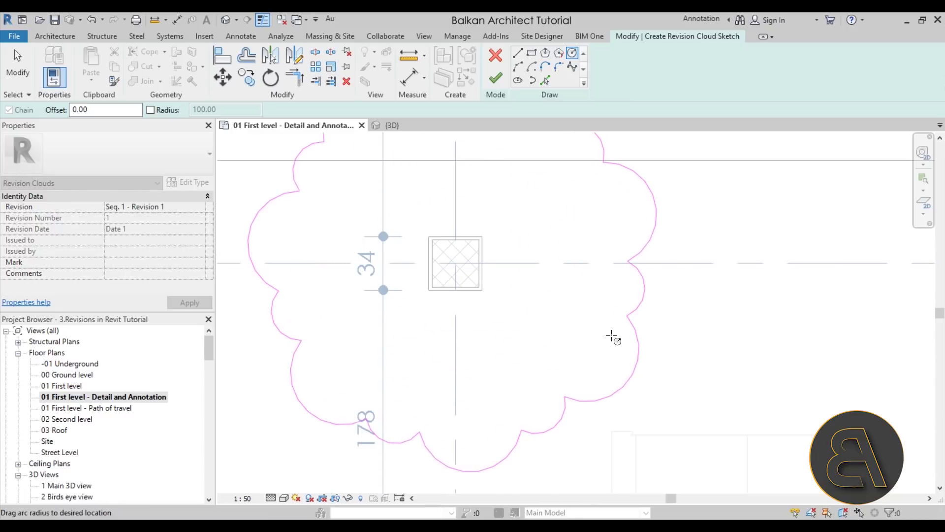
{"action": "left_click", "coordinate": [584, 325]}
{"action": "scroll", "coordinate": [548, 343], "scroll_direction": "down", "scroll_amount": 8}
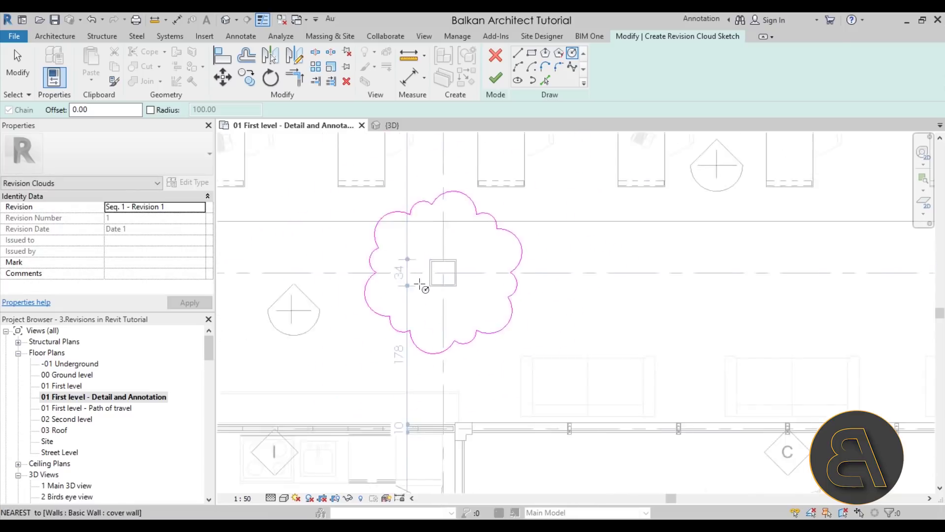
- In the same revision cloud sketch, draw a closed L-shaped loop of lines around restroom doors 8, 9 and 10
{"action": "middle_click_drag", "start_coordinate": [548, 343], "coordinate": [491, 374]}
{"action": "scroll", "coordinate": [388, 226], "scroll_direction": "up", "scroll_amount": 4}
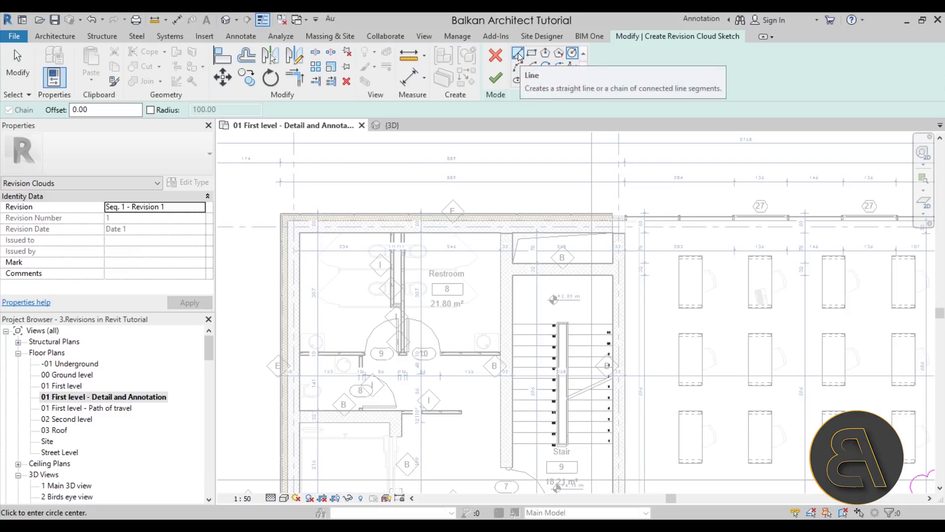
{"action": "left_click", "coordinate": [518, 53]}
{"action": "scroll", "coordinate": [336, 365], "scroll_direction": "up", "scroll_amount": 5}
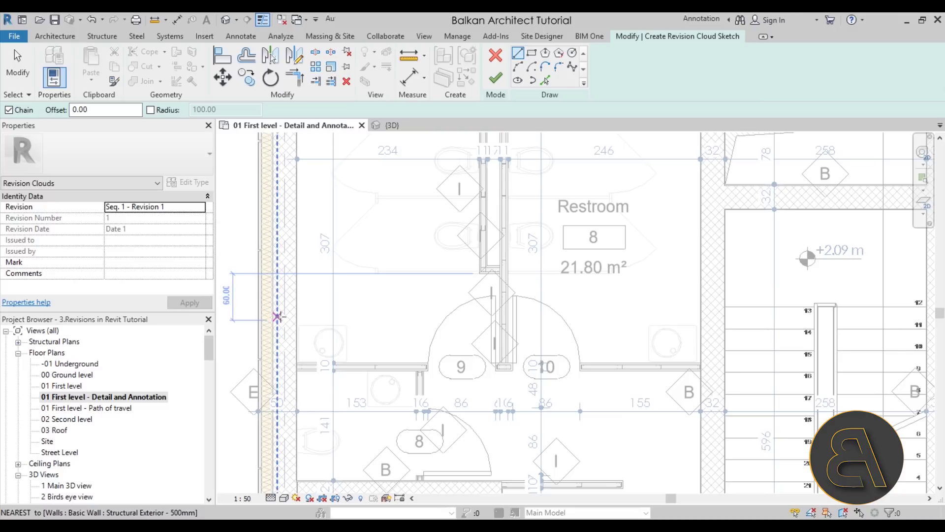
{"action": "left_click", "coordinate": [277, 312]}
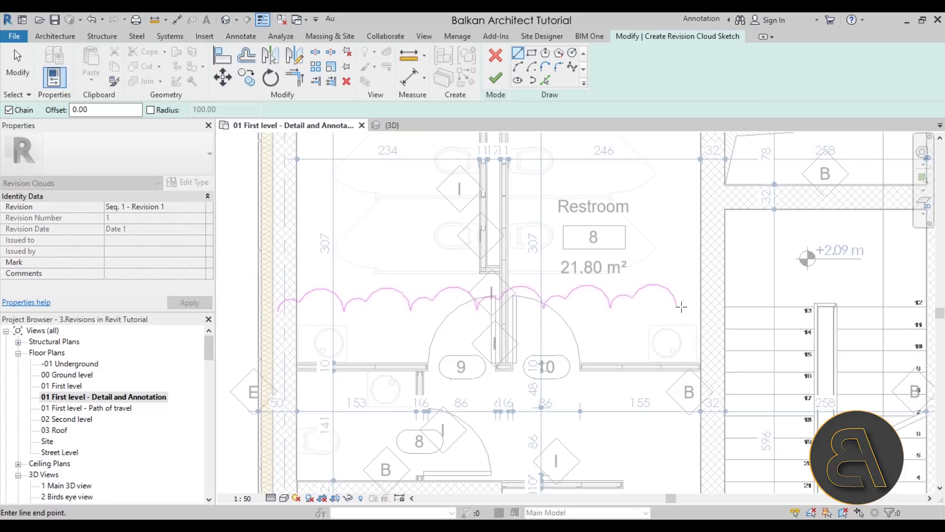
{"action": "left_click", "coordinate": [731, 306]}
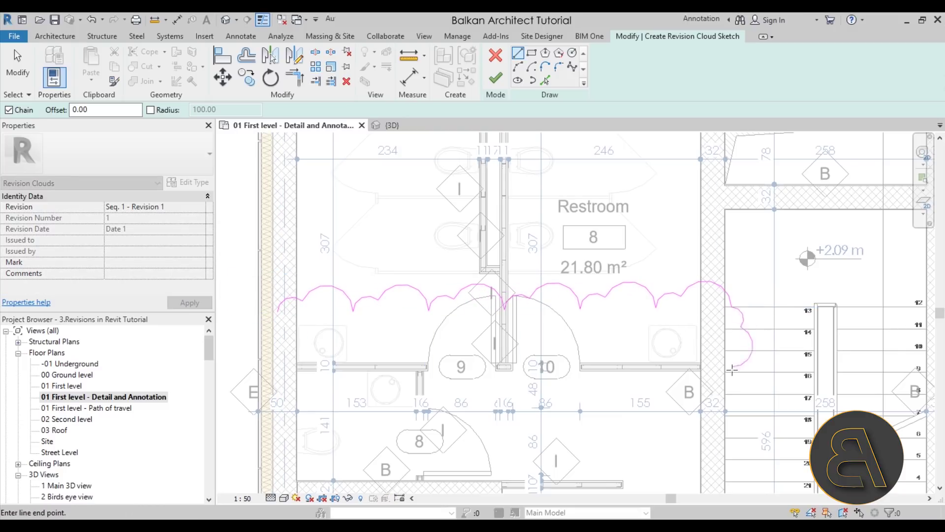
{"action": "left_click", "coordinate": [728, 411]}
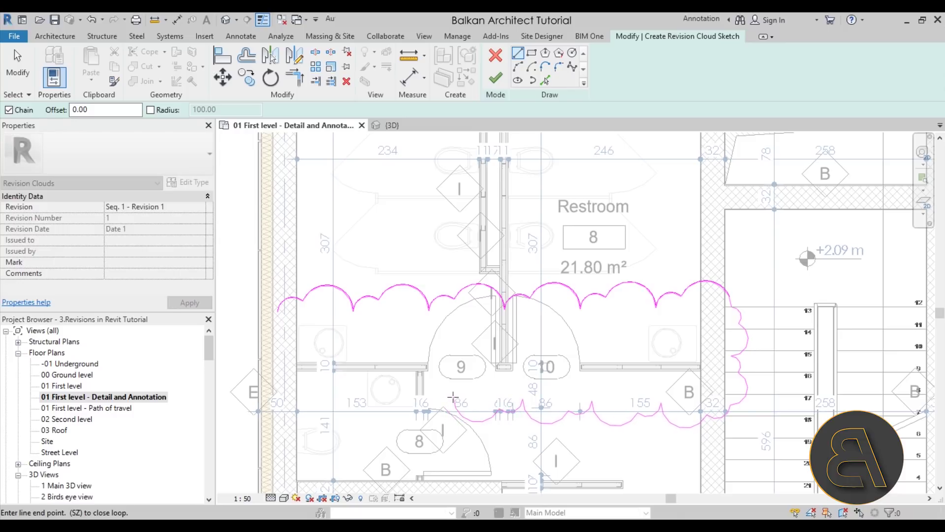
{"action": "left_click", "coordinate": [450, 397]}
{"action": "left_click", "coordinate": [452, 459]}
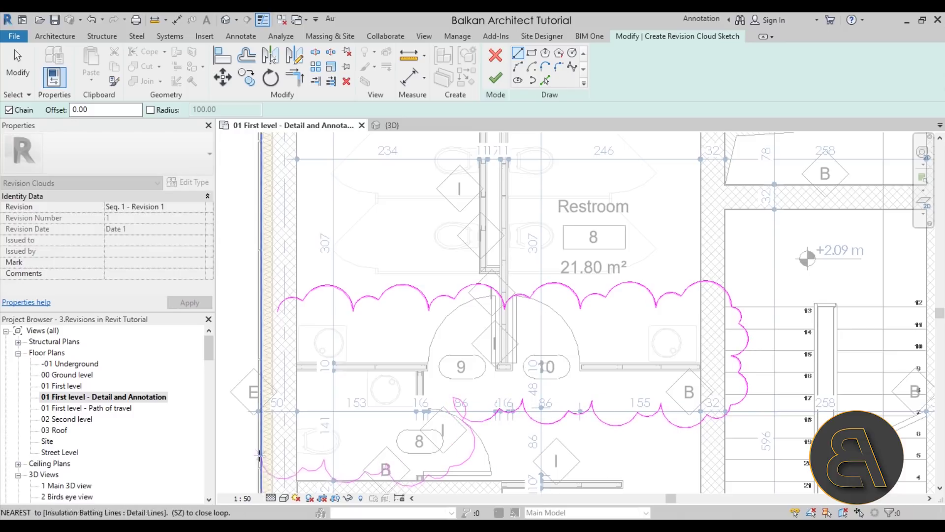
{"action": "left_click", "coordinate": [279, 455]}
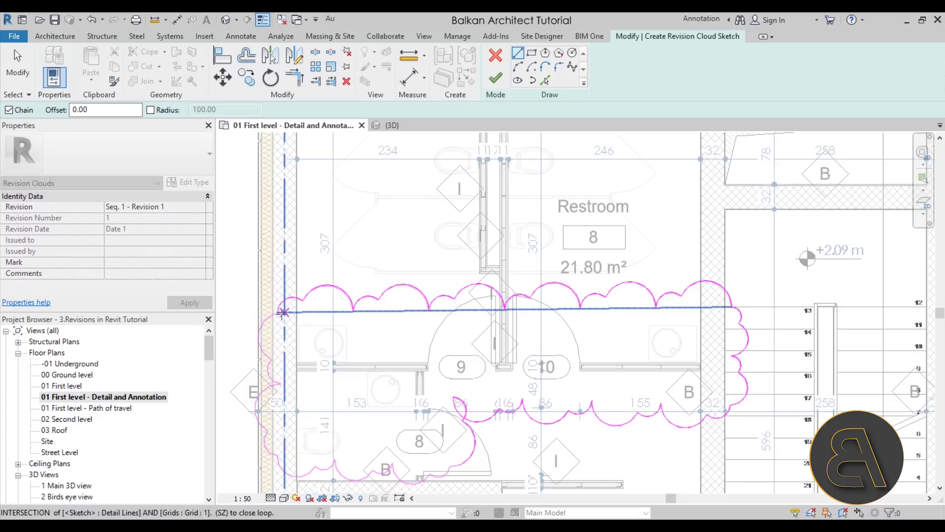
{"action": "left_click", "coordinate": [278, 306]}
- Finish the sketch containing the column and restroom clouds, and clear the selection
{"action": "scroll", "coordinate": [412, 181], "scroll_direction": "down", "scroll_amount": 3}
{"action": "scroll", "coordinate": [345, 276], "scroll_direction": "down", "scroll_amount": 3}
{"action": "mouse_move", "coordinate": [333, 288]}
{"action": "middle_mouse_down"}
{"action": "mouse_move", "coordinate": [446, 274]}
{"action": "mouse_move", "coordinate": [400, 287]}
{"action": "middle_mouse_up"}
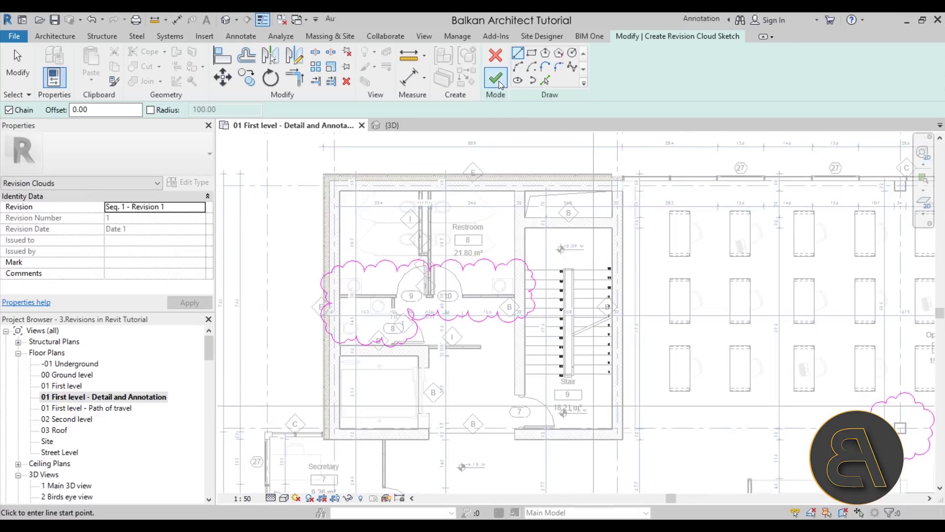
{"action": "left_click", "coordinate": [496, 78]}
{"action": "scroll", "coordinate": [475, 167], "scroll_direction": "up", "scroll_amount": 2}
{"action": "scroll", "coordinate": [475, 168], "scroll_direction": "down", "scroll_amount": 3}
{"action": "key", "text": "Escape"}
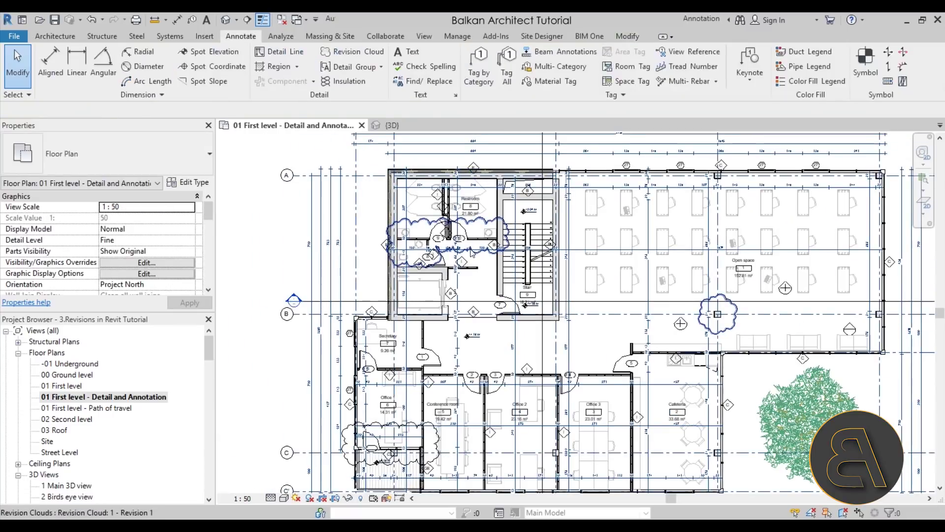
- Edit the combined cloud's sketch: copy the restroom cloud's lines to the clipboard, delete them, and finish with only the column cloud
{"action": "left_click", "coordinate": [506, 229]}
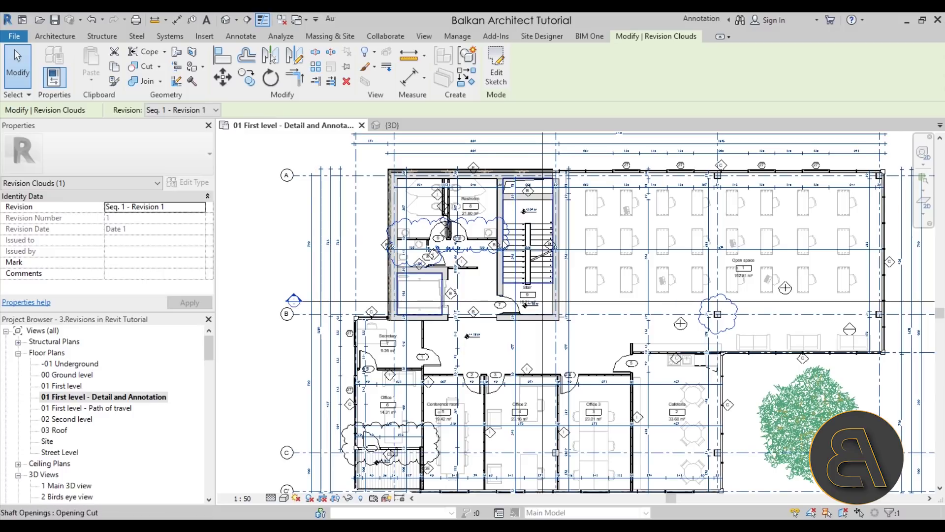
{"action": "key", "text": "Escape"}
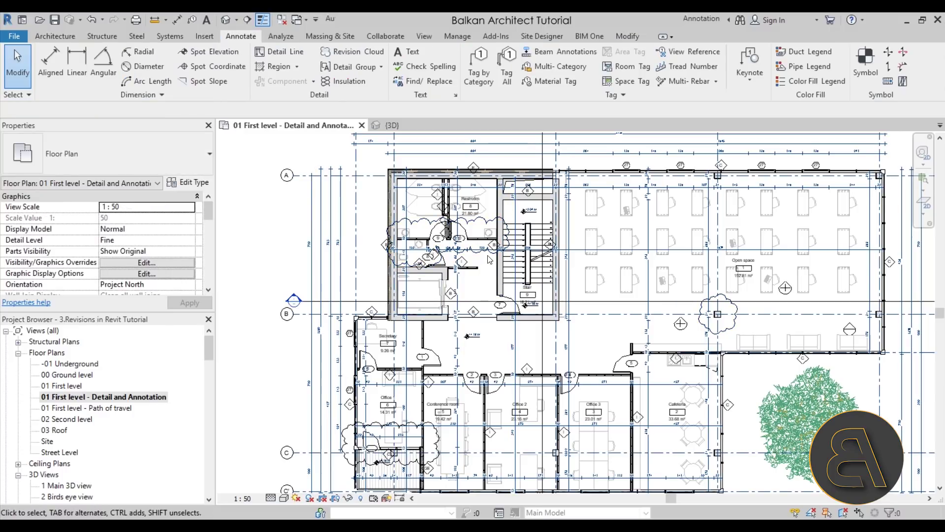
{"action": "left_click", "coordinate": [489, 259]}
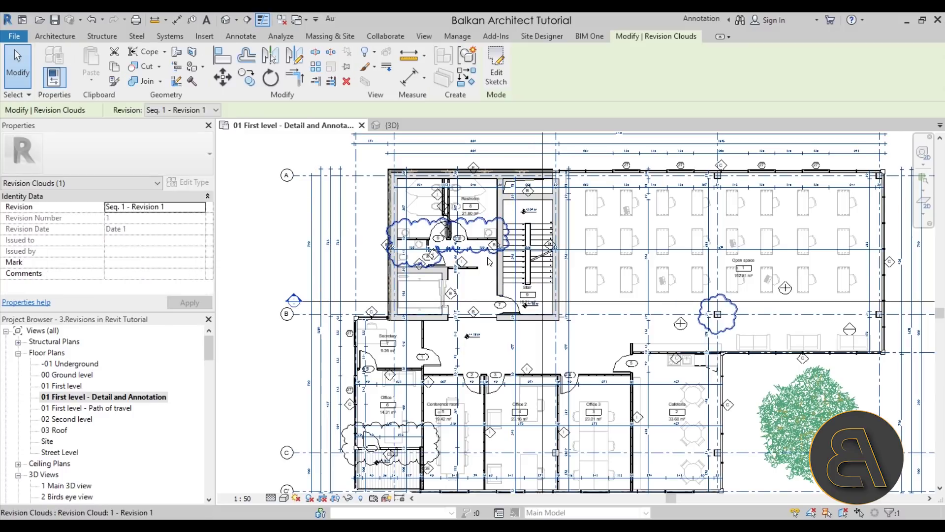
{"action": "left_click", "coordinate": [500, 83]}
{"action": "left_click_drag", "start_coordinate": [346, 195], "coordinate": [582, 331]}
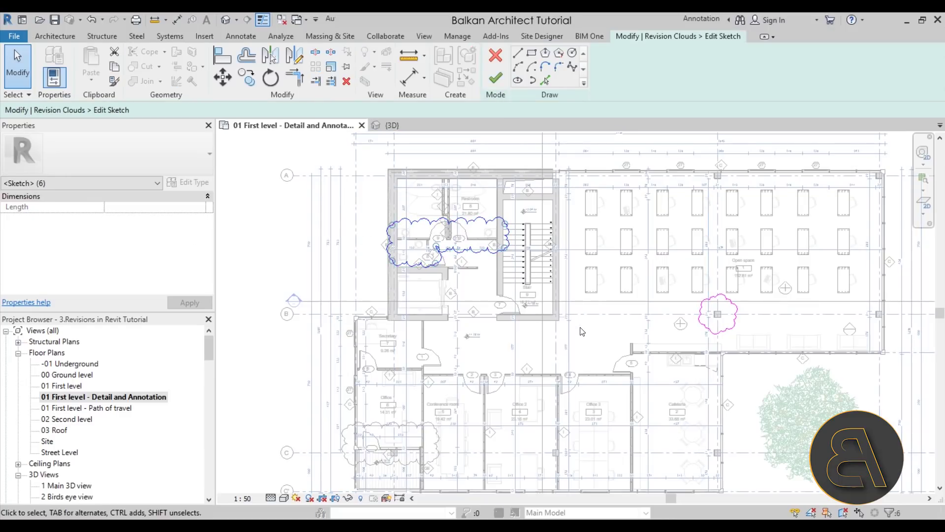
{"action": "left_click", "coordinate": [118, 73]}
{"action": "key", "text": "Delete"}
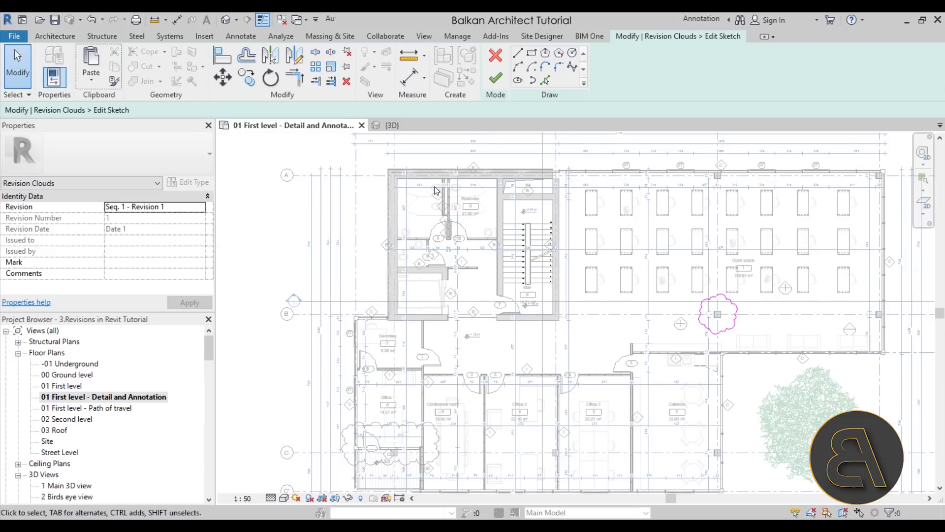
{"action": "left_click", "coordinate": [495, 79]}
{"action": "scroll", "coordinate": [459, 214], "scroll_direction": "up", "scroll_amount": 3}
{"action": "key", "text": "Escape"}
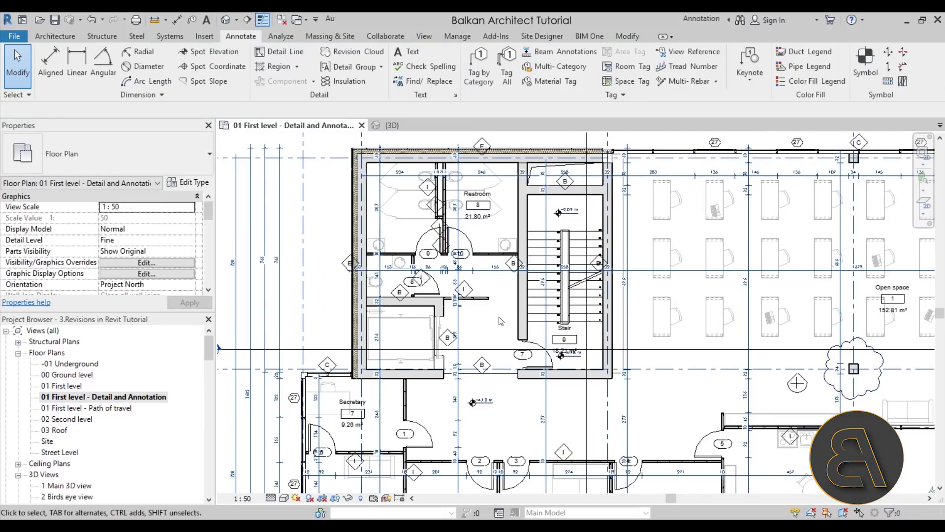
- Start a new revision cloud and paste the copied restroom cloud lines back around restroom doors 8, 9 and 10
{"action": "left_click", "coordinate": [353, 51]}
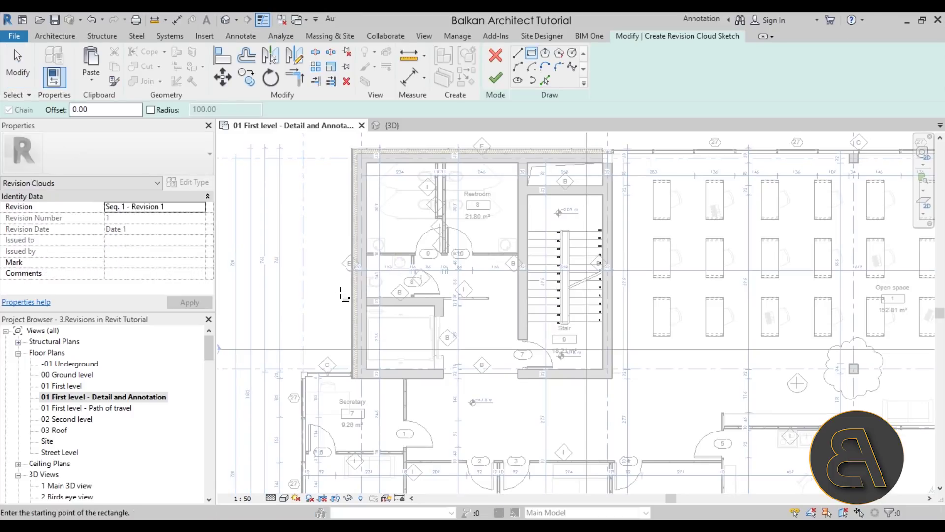
{"action": "key", "text": "ctrl+v"}
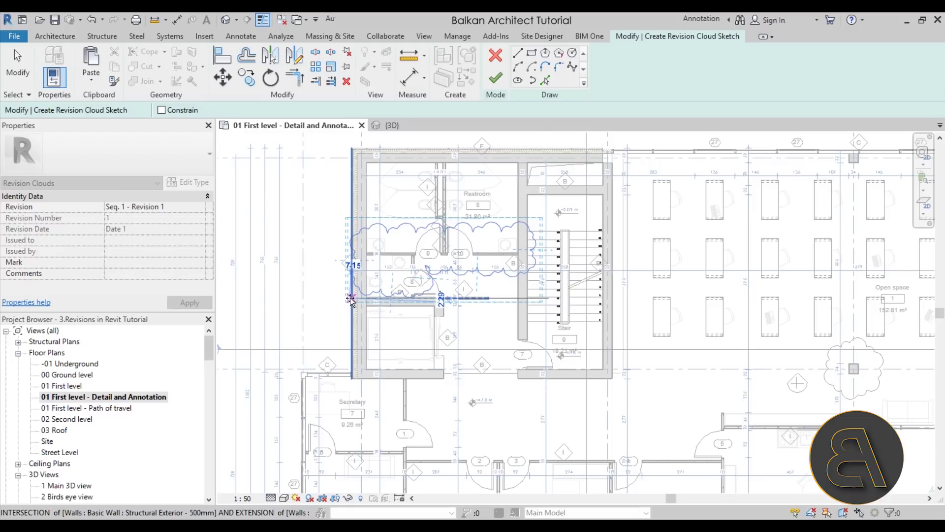
{"action": "scroll", "coordinate": [350, 301], "scroll_direction": "up", "scroll_amount": 3}
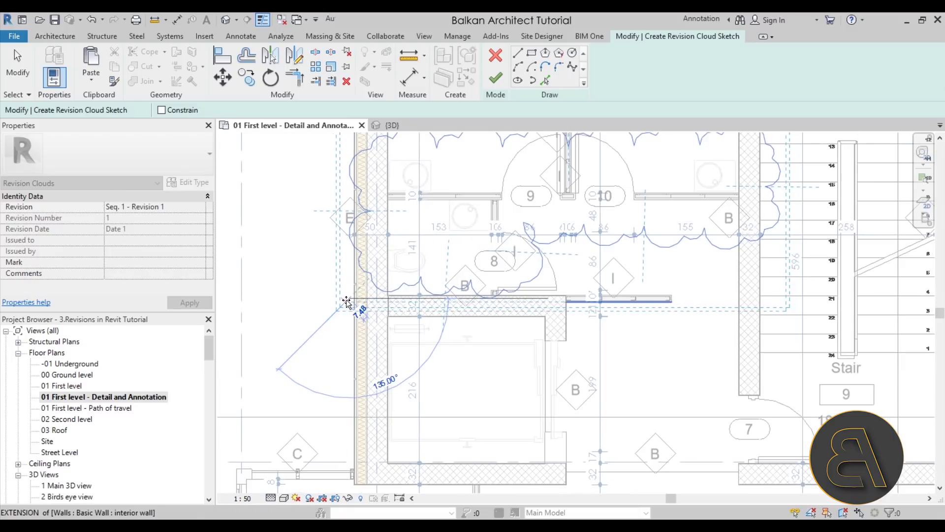
{"action": "left_click", "coordinate": [345, 301]}
{"action": "scroll", "coordinate": [327, 351], "scroll_direction": "down", "scroll_amount": 4}
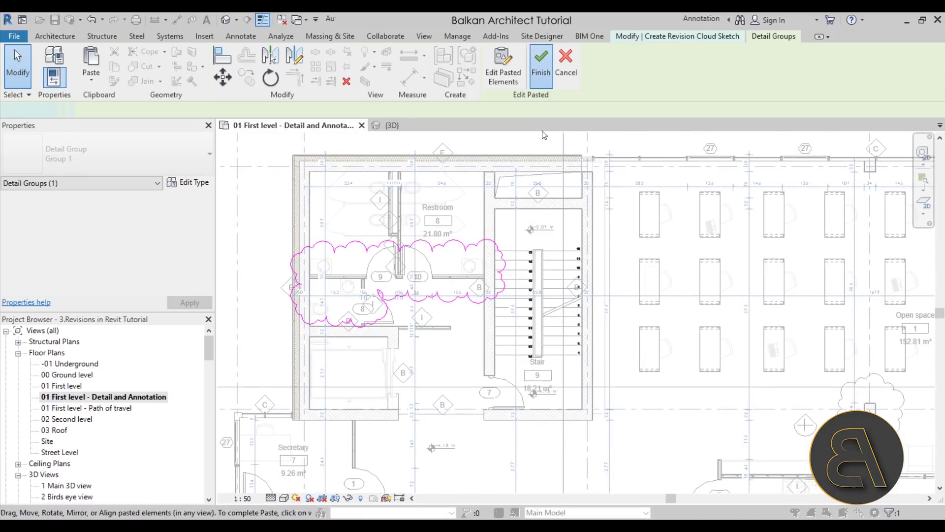
- Finish the pasted lines and the restroom cloud's sketch, and check by selection that the restroom and column clouds are separate
{"action": "left_click", "coordinate": [541, 64]}
{"action": "scroll", "coordinate": [517, 295], "scroll_direction": "down", "scroll_amount": 5}
{"action": "left_click", "coordinate": [498, 69]}
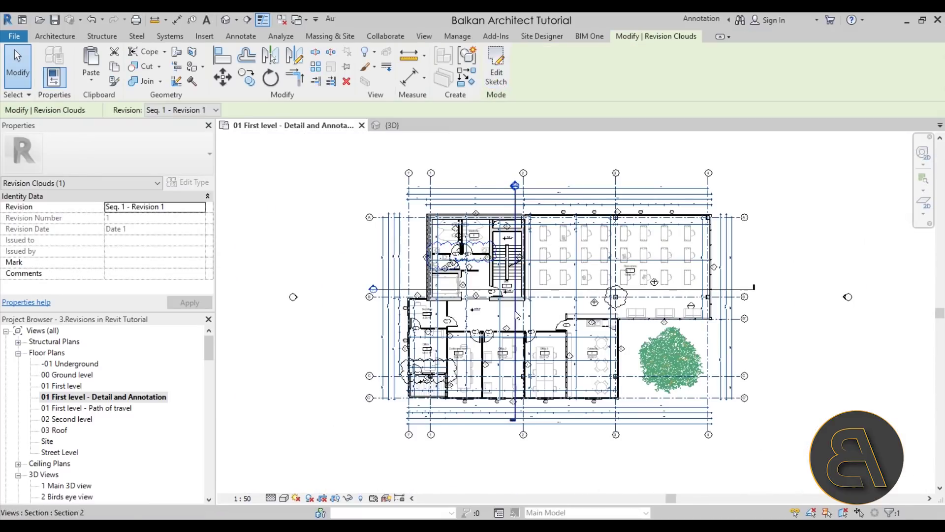
{"action": "key", "text": "Escape"}
{"action": "scroll", "coordinate": [536, 268], "scroll_direction": "up", "scroll_amount": 3}
{"action": "left_click", "coordinate": [480, 268]}
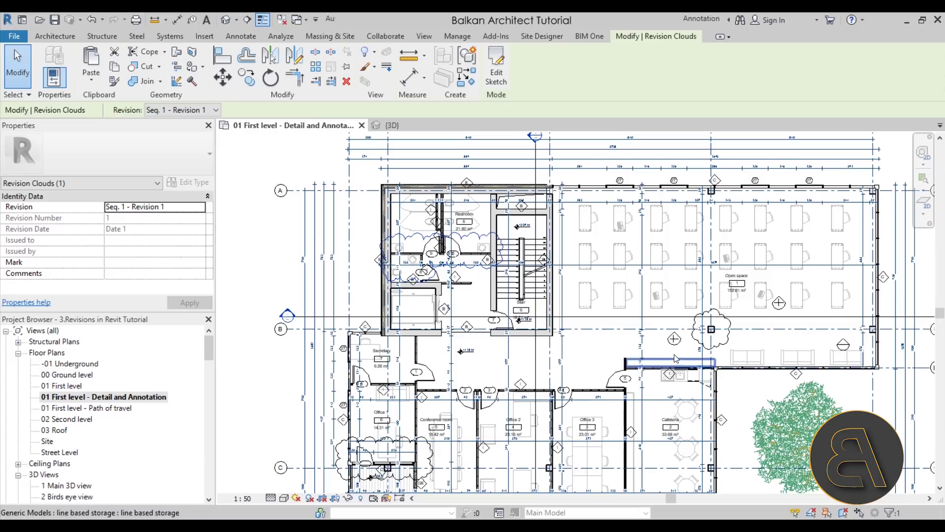
{"action": "scroll", "coordinate": [553, 246], "scroll_direction": "down", "scroll_amount": 3}
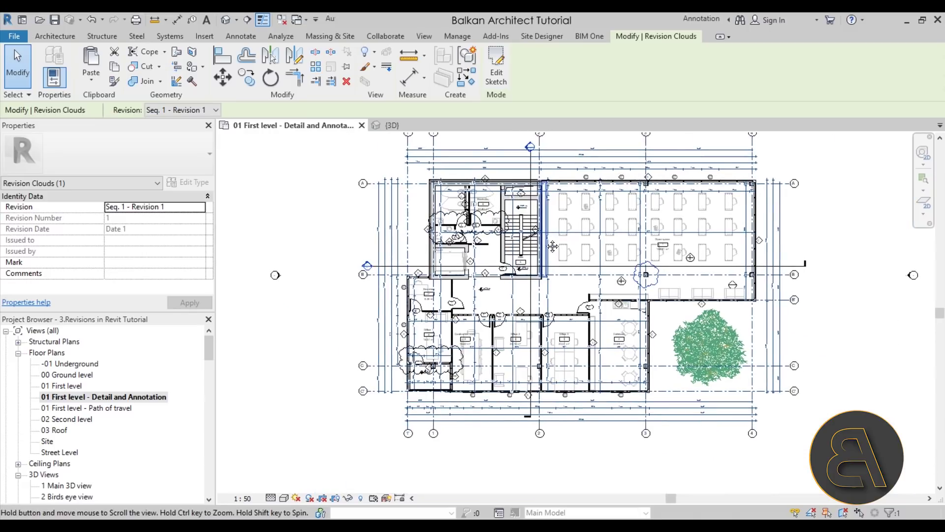
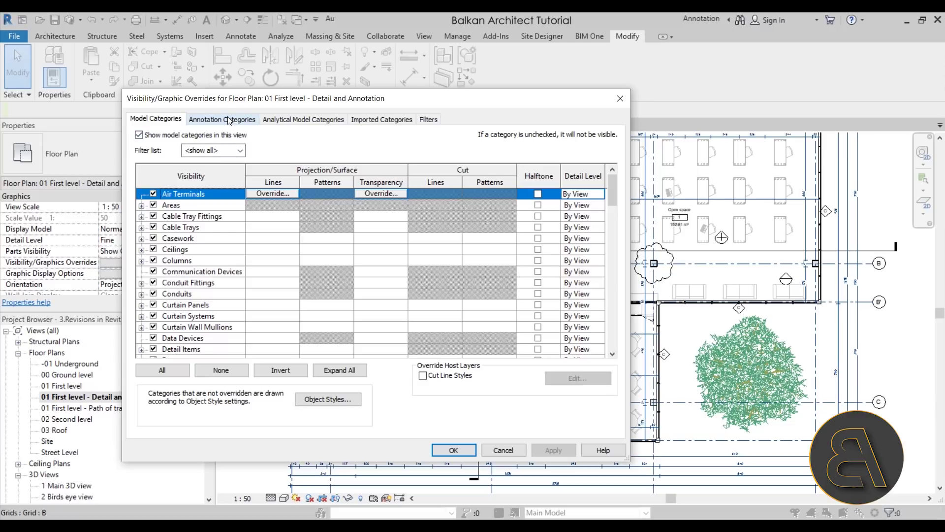
- Inspect the line graphics override options for the Revision Clouds category in the plan's visibility settings, and cancel out
{"action": "left_click_drag", "start_coordinate": [613, 187], "coordinate": [615, 301]}
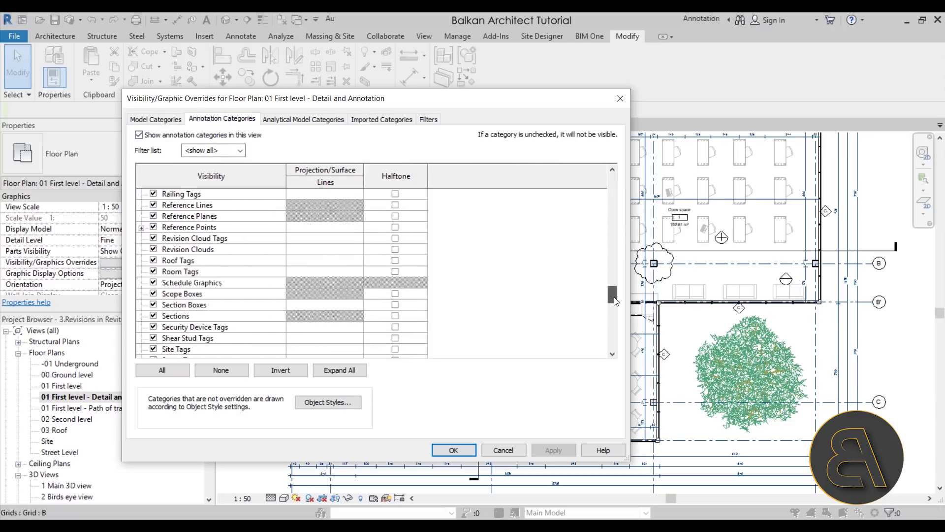
{"action": "scroll", "coordinate": [242, 285], "scroll_direction": "up", "scroll_amount": 2}
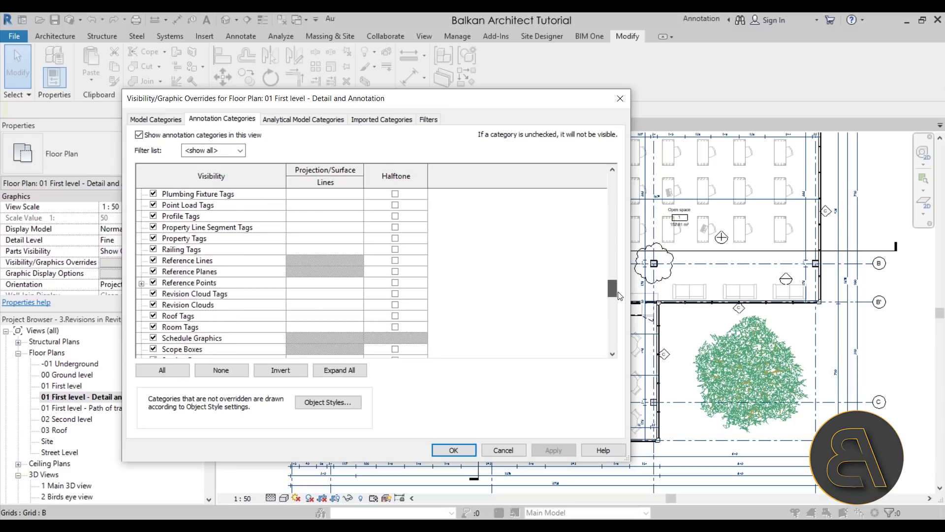
{"action": "left_click", "coordinate": [195, 295]}
{"action": "left_click", "coordinate": [183, 306]}
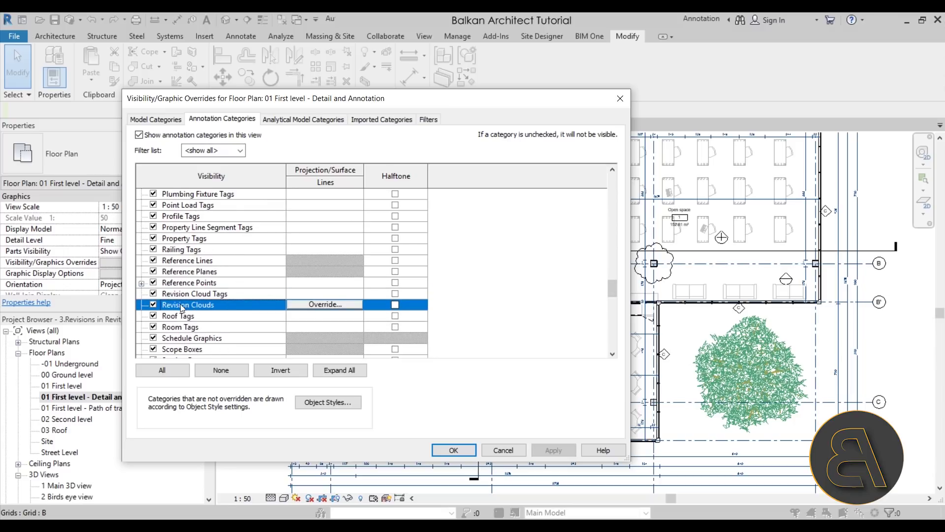
{"action": "left_click", "coordinate": [306, 304]}
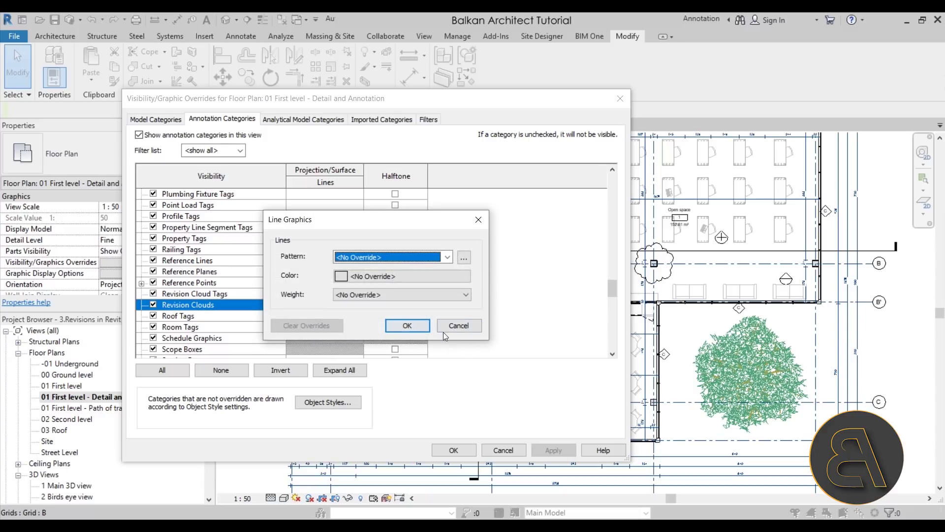
{"action": "left_click", "coordinate": [443, 332]}
{"action": "left_click", "coordinate": [506, 453]}
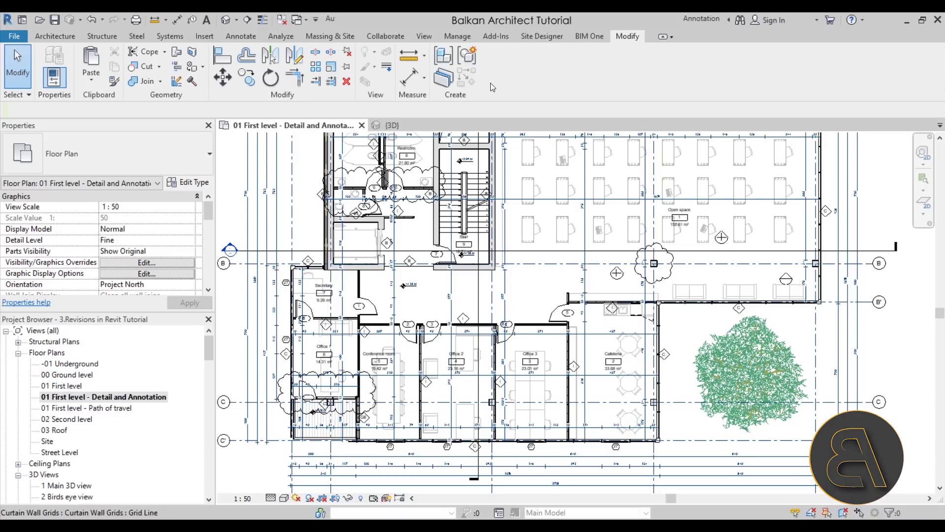
- In the project's annotation object styles, set the line color of Revision Clouds to red
{"action": "left_click", "coordinate": [457, 38]}
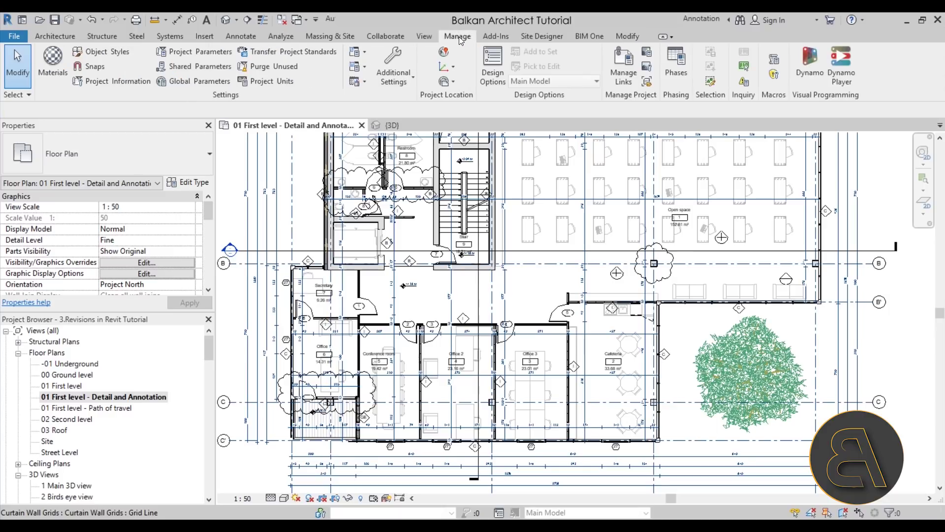
{"action": "left_click", "coordinate": [116, 53]}
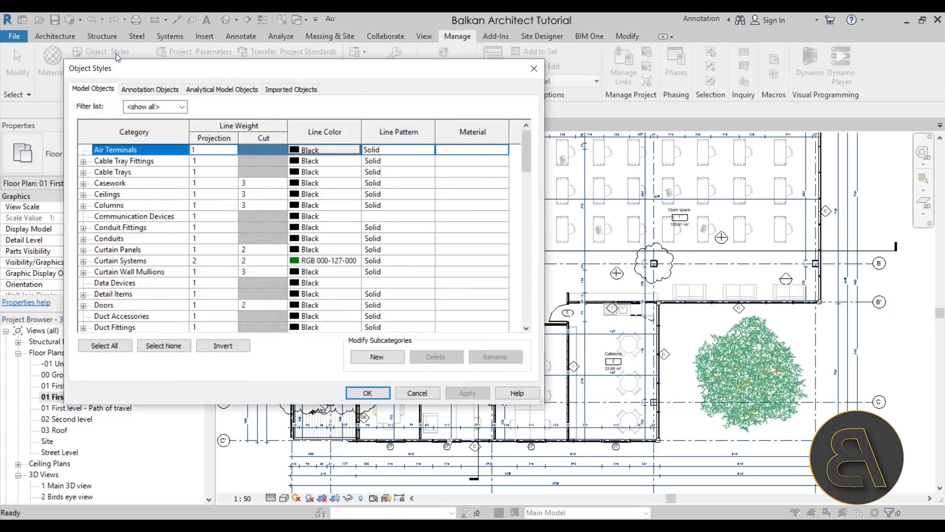
{"action": "left_click", "coordinate": [150, 89]}
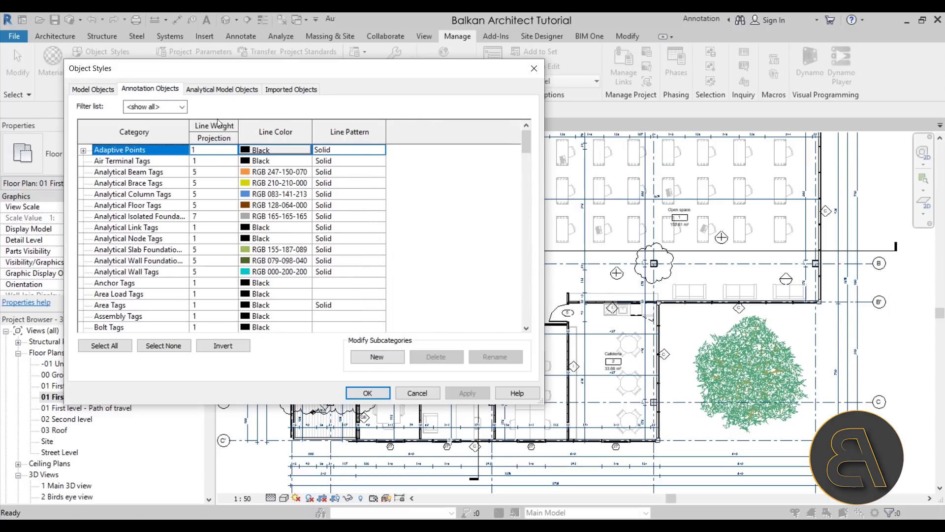
{"action": "left_click_drag", "start_coordinate": [527, 154], "coordinate": [533, 266]}
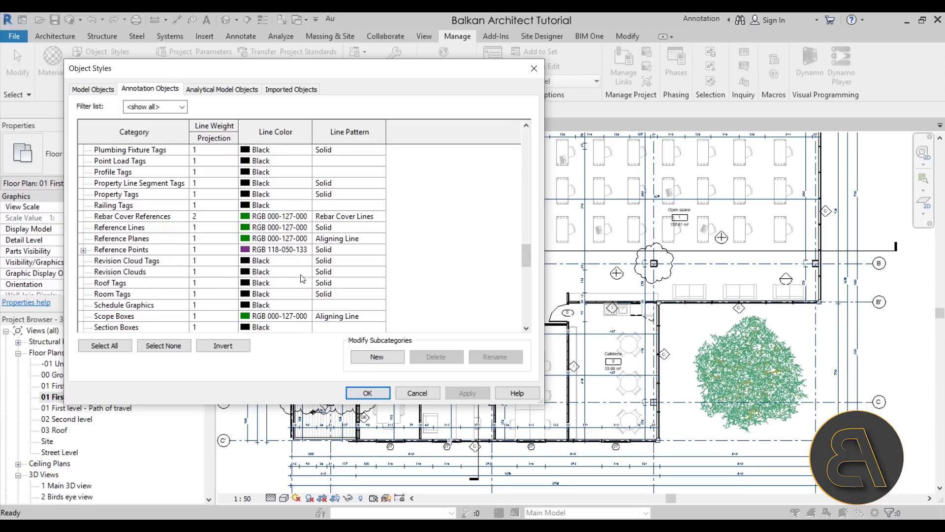
{"action": "left_click", "coordinate": [277, 273]}
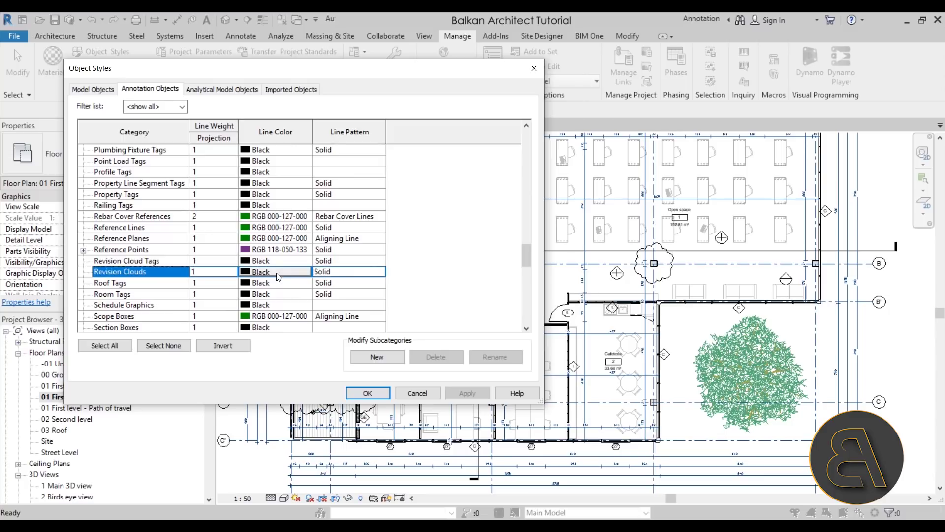
{"action": "left_click", "coordinate": [269, 272]}
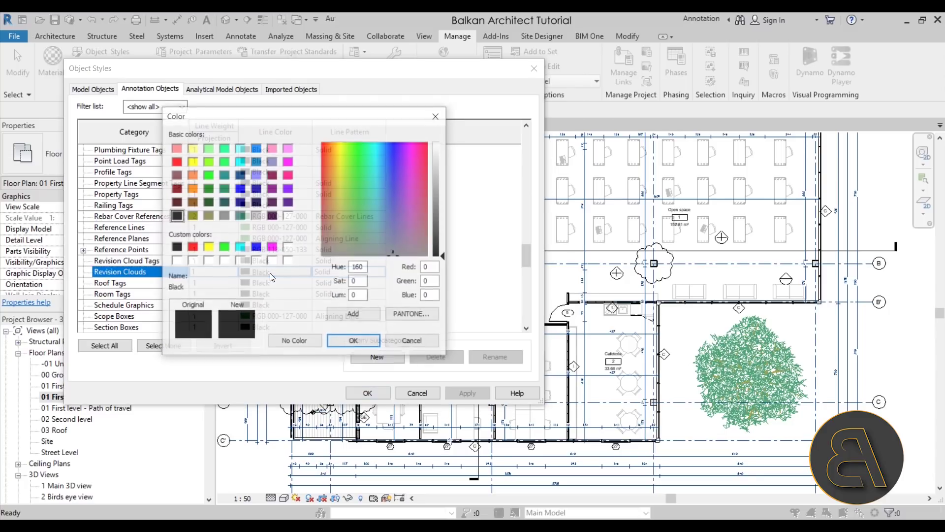
{"action": "left_click", "coordinate": [176, 161]}
{"action": "left_click", "coordinate": [360, 345]}
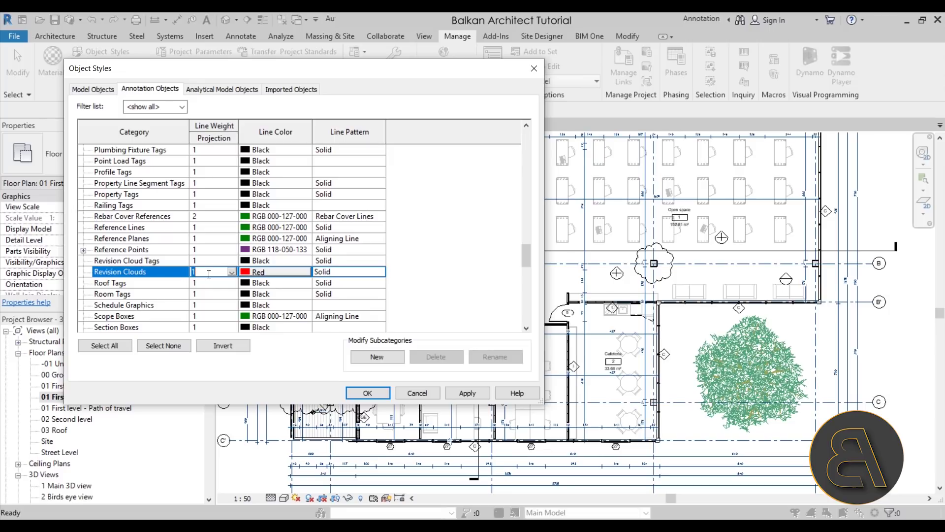
- Set the projection line weight of Revision Clouds to 6 and apply the object styles
{"action": "left_click", "coordinate": [232, 273]}
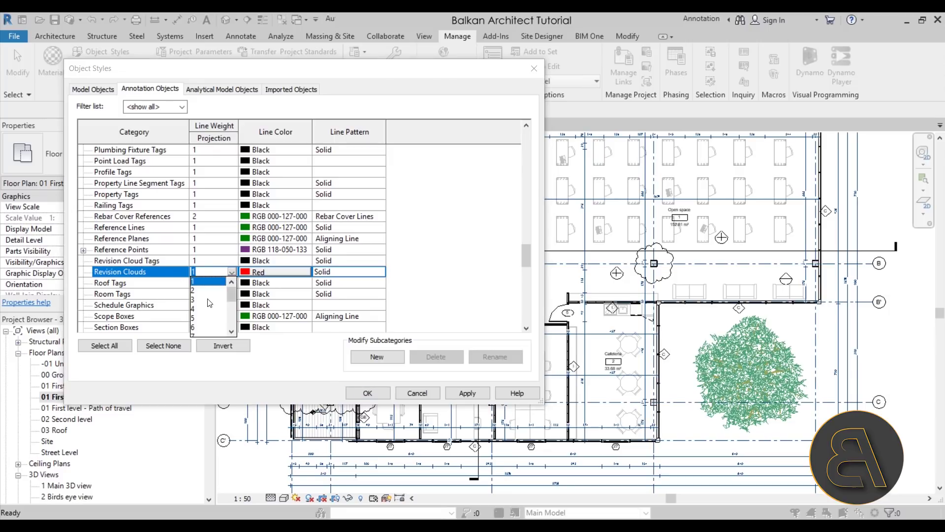
{"action": "scroll", "coordinate": [206, 310], "scroll_direction": "down", "scroll_amount": 1}
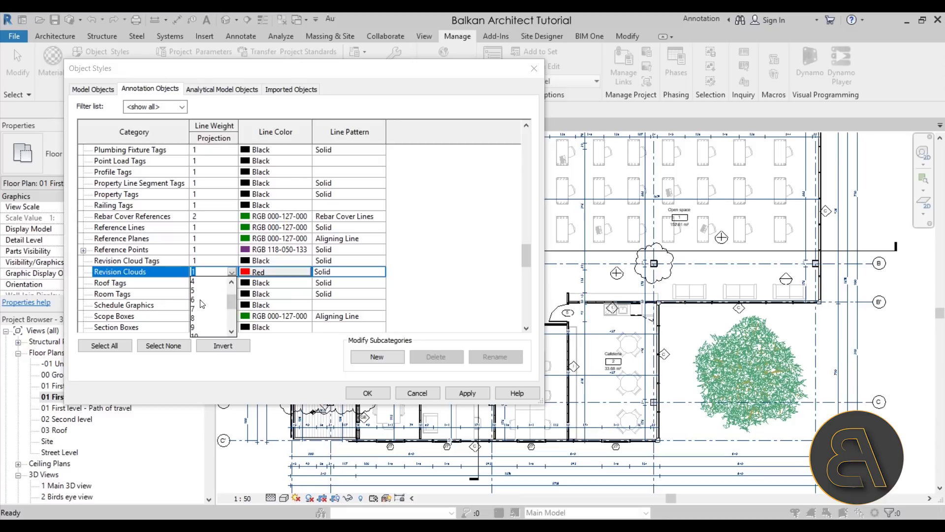
{"action": "left_click", "coordinate": [203, 300]}
{"action": "left_click", "coordinate": [468, 393]}
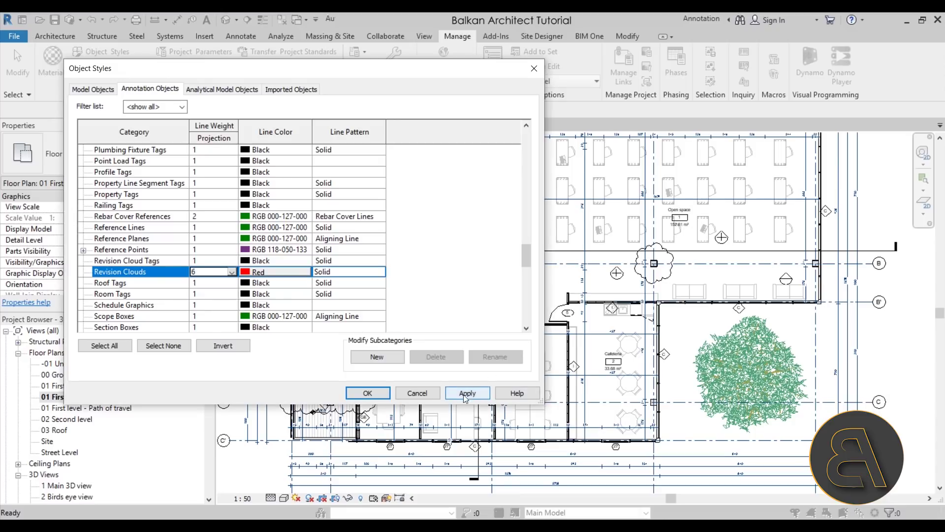
{"action": "left_click", "coordinate": [368, 392]}
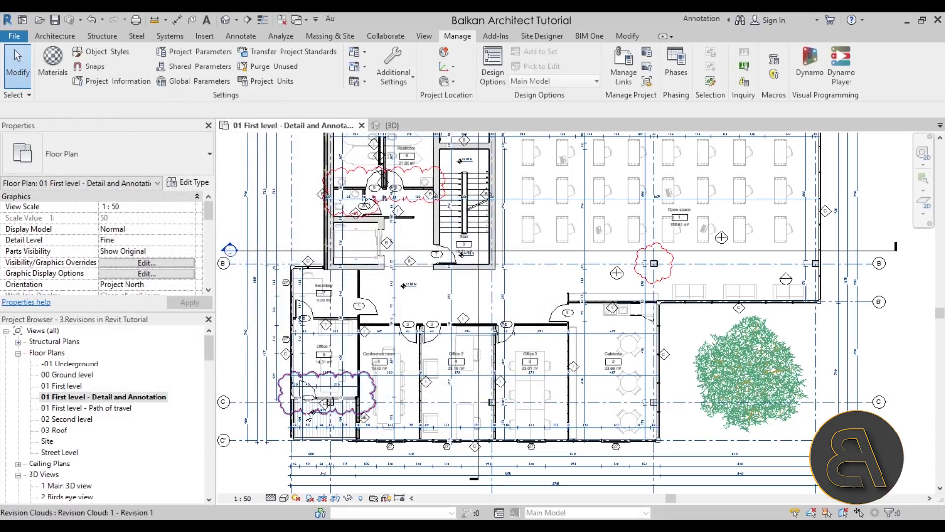
- Examine how the revision clouds around Office 1, the restroom doors and the open-space column look on the plan
{"action": "scroll", "coordinate": [319, 424], "scroll_direction": "up", "scroll_amount": 5}
{"action": "scroll", "coordinate": [324, 407], "scroll_direction": "down", "scroll_amount": 5}
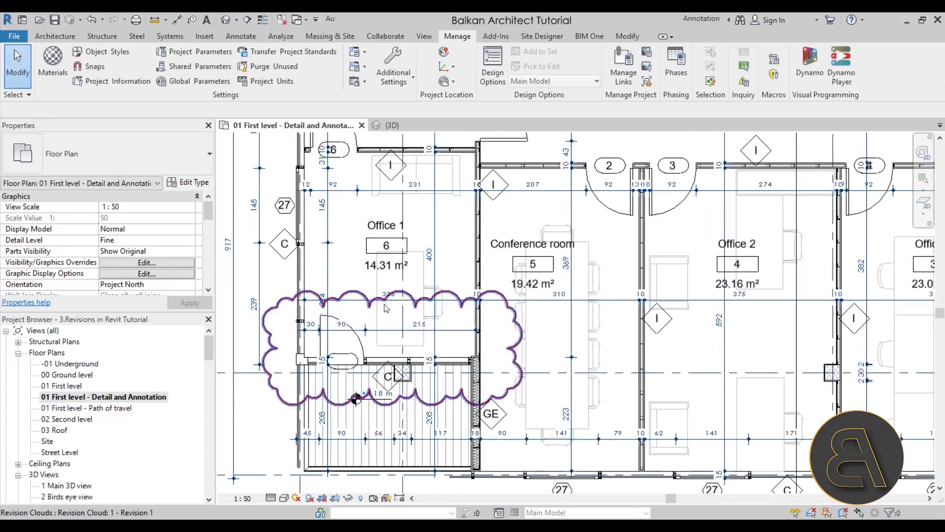
{"action": "scroll", "coordinate": [427, 193], "scroll_direction": "up", "scroll_amount": 5}
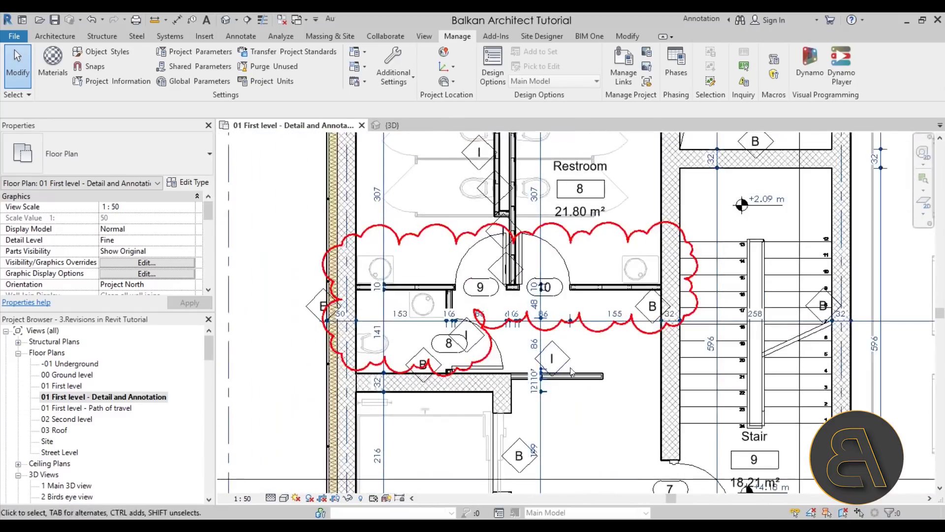
{"action": "scroll", "coordinate": [428, 193], "scroll_direction": "up", "scroll_amount": 2}
{"action": "scroll", "coordinate": [335, 249], "scroll_direction": "down", "scroll_amount": 5}
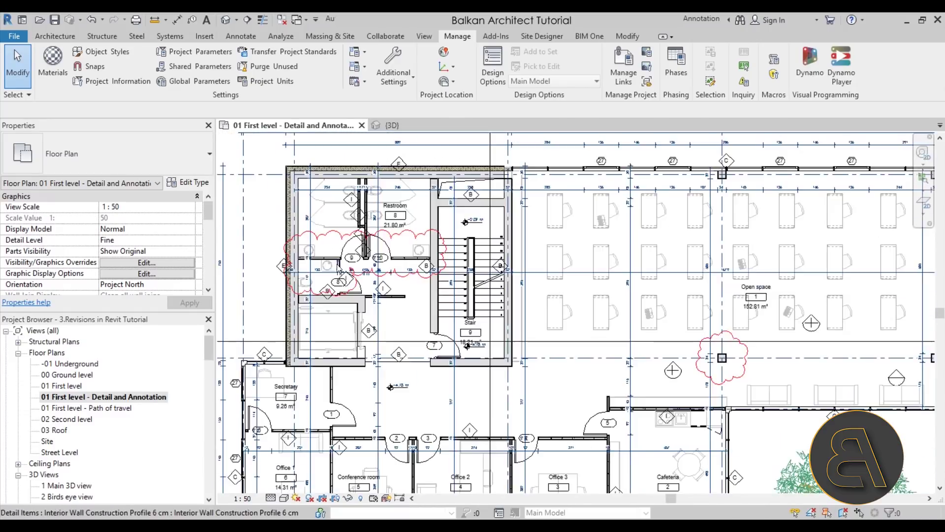
{"action": "middle_click_drag", "start_coordinate": [576, 334], "coordinate": [471, 355]}
{"action": "scroll", "coordinate": [574, 315], "scroll_direction": "up", "scroll_amount": 5}
{"action": "scroll", "coordinate": [571, 316], "scroll_direction": "down", "scroll_amount": 4}
{"action": "scroll", "coordinate": [528, 345], "scroll_direction": "down", "scroll_amount": 3}
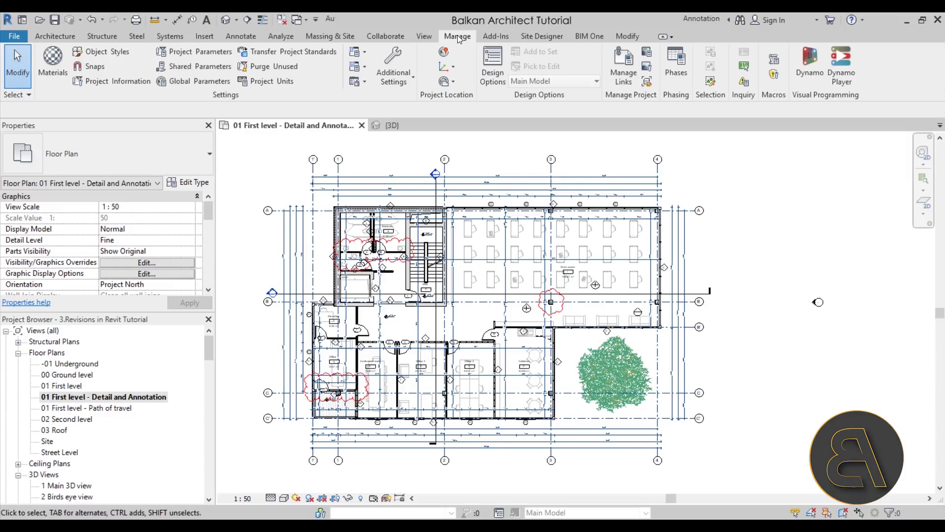
- View the Sheet Issues/Revisions settings through the project's additional settings, and cancel out of them
{"action": "left_click", "coordinate": [403, 81]}
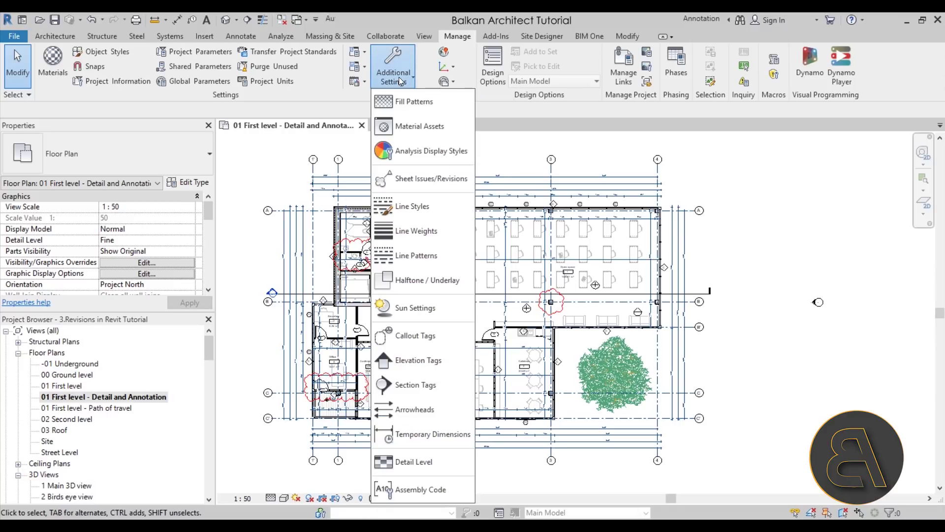
{"action": "left_click", "coordinate": [416, 183]}
{"action": "left_click_drag", "start_coordinate": [275, 138], "coordinate": [257, 117]}
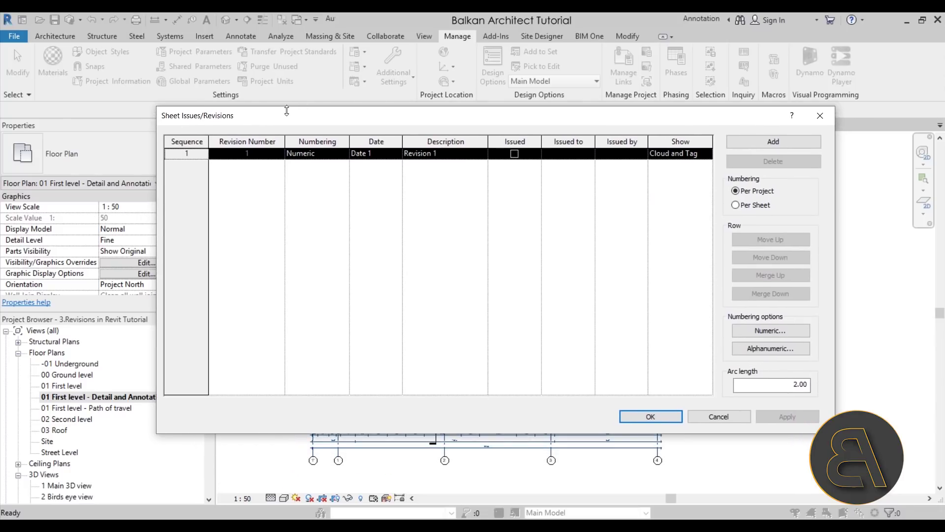
{"action": "left_click", "coordinate": [725, 418]}
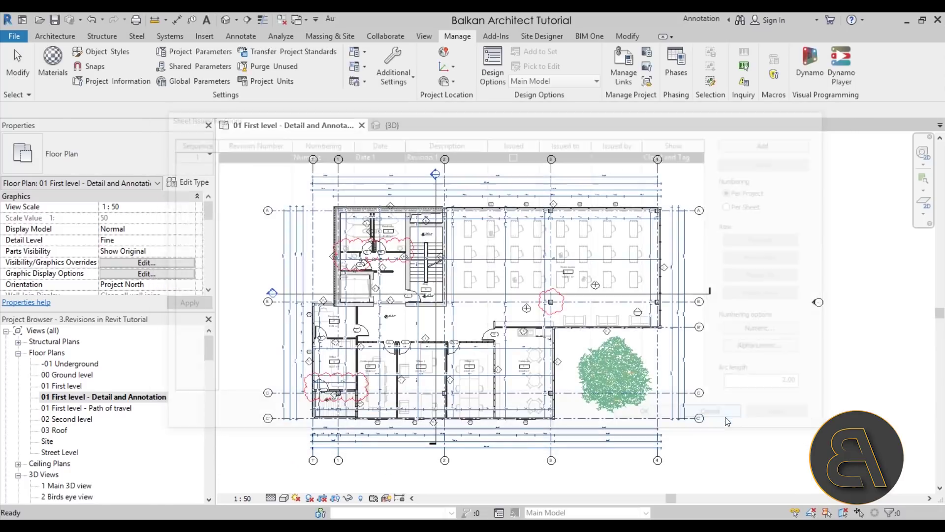
- Open the sheet revision settings and keep the first revision's numbering as Numeric
{"action": "left_click", "coordinate": [424, 36]}
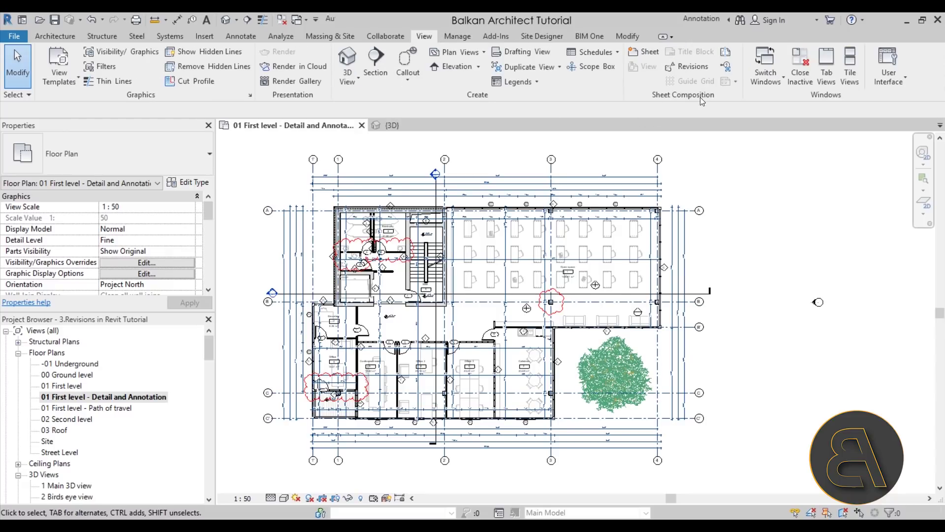
{"action": "left_click", "coordinate": [690, 69]}
{"action": "left_click_drag", "start_coordinate": [359, 114], "coordinate": [344, 100]}
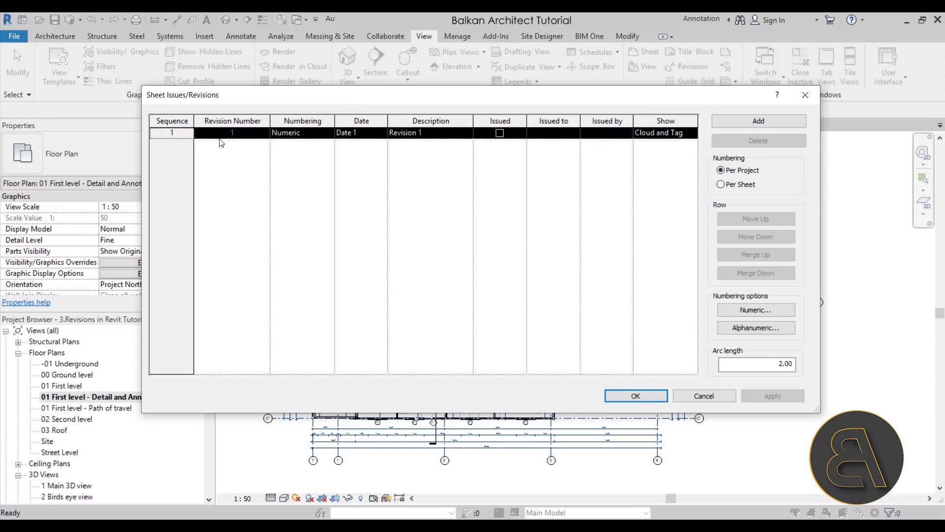
{"action": "left_click", "coordinate": [317, 134]}
{"action": "left_click", "coordinate": [318, 134]}
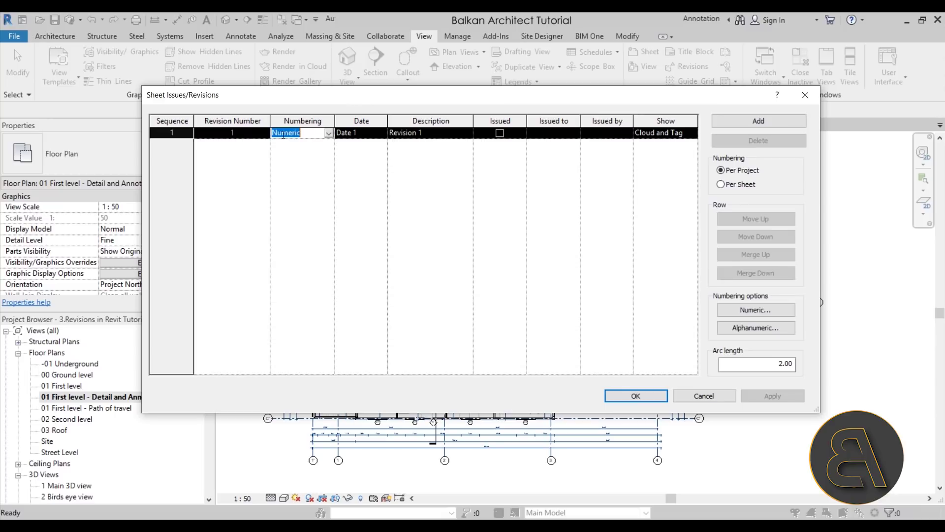
{"action": "left_click", "coordinate": [329, 134]}
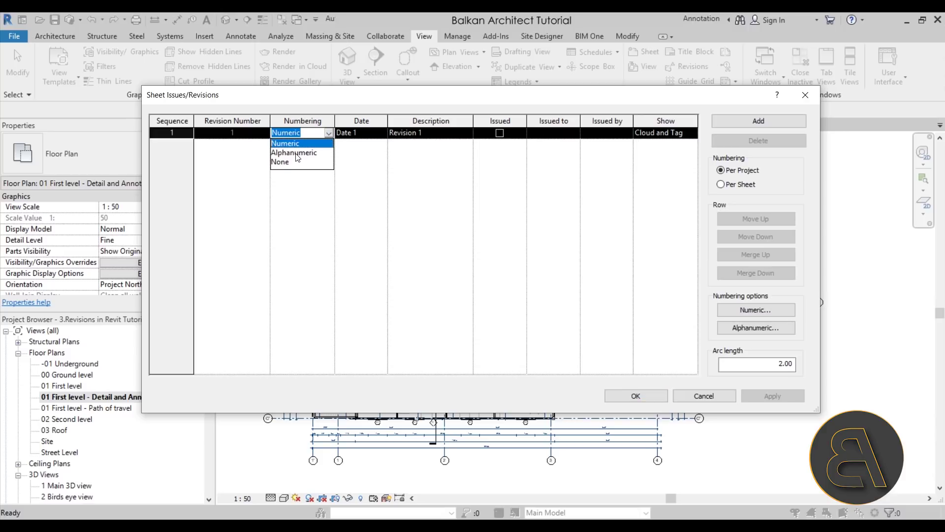
{"action": "left_click", "coordinate": [346, 167]}
- Set the first revision's date to 1/1/2020
{"action": "left_click", "coordinate": [358, 136]}
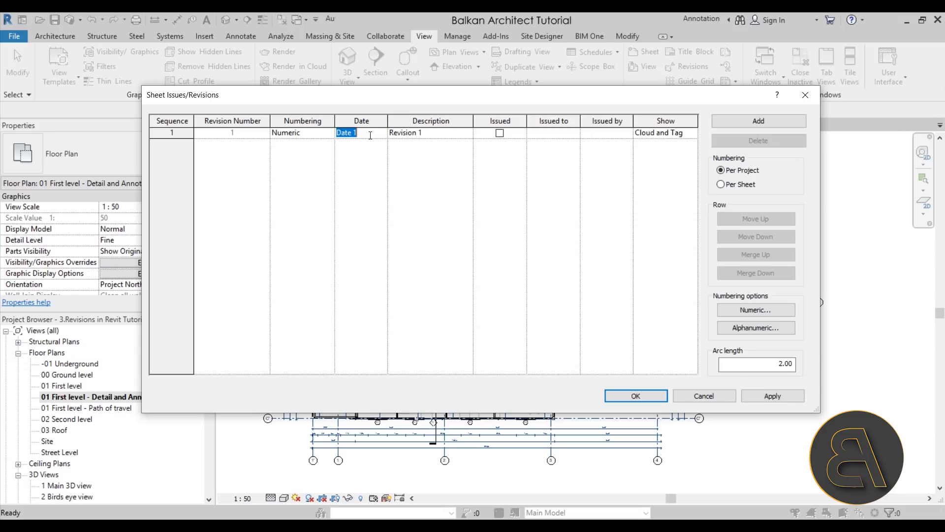
{"action": "left_click", "coordinate": [366, 133]}
{"action": "left_click_drag", "start_coordinate": [366, 136], "coordinate": [307, 137]}
{"action": "type", "text": "1/1/2020"}
- Change the first revision's description to "Fix this door"
{"action": "left_click", "coordinate": [416, 134]}
{"action": "left_click_drag", "start_coordinate": [422, 134], "coordinate": [325, 139]}
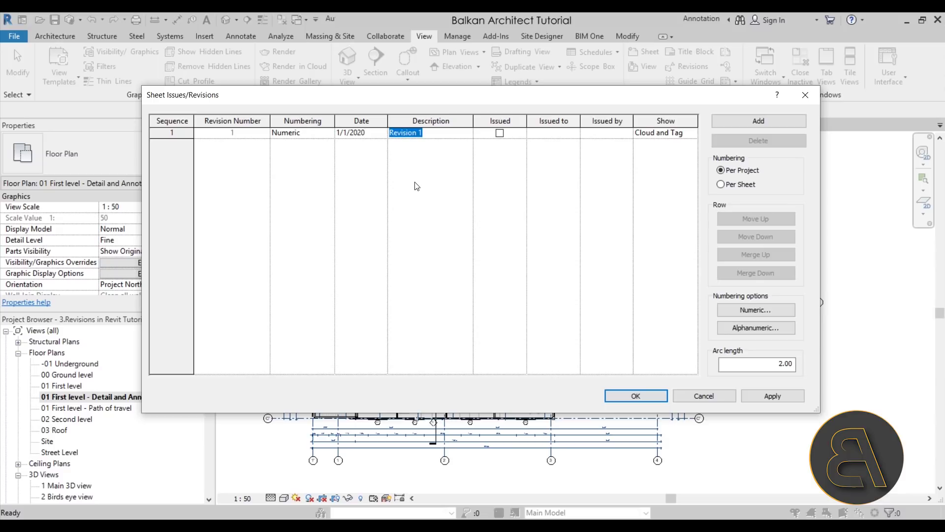
{"action": "type", "text": "Fix tjhis"}
{"action": "key", "text": "BackSpace"}
{"action": "key", "text": "BackSpace"}
{"action": "key", "text": "BackSpace"}
{"action": "key", "text": "BackSpace"}
{"action": "key", "text": "BackSpace"}
{"action": "type", "text": "tjhis"}
{"action": "key", "text": "BackSpace"}
{"action": "key", "text": "BackSpace"}
{"action": "key", "text": "BackSpace"}
{"action": "type", "text": "his door"}
{"action": "left_click", "coordinate": [500, 163]}
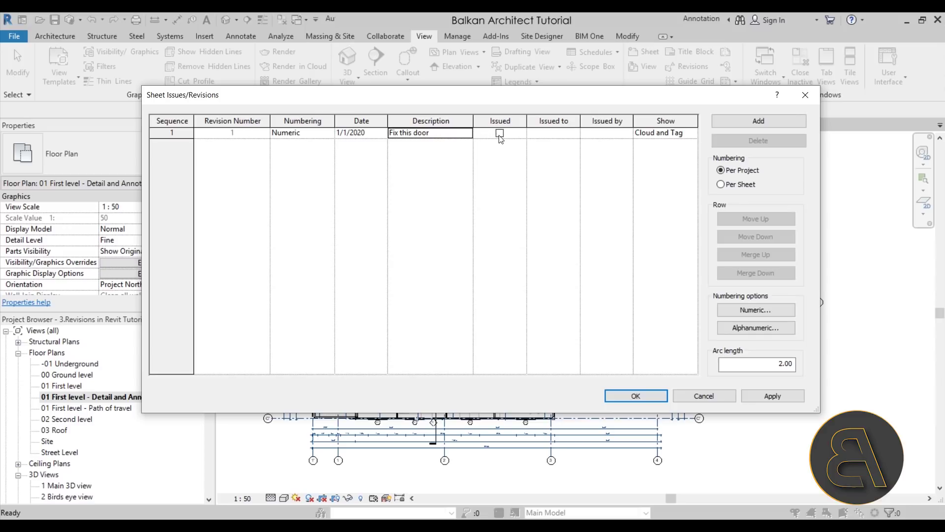
- Enter the recipient's and issuer's names for the first revision and keep its display as Cloud and Tag
{"action": "left_click", "coordinate": [551, 138]}
{"action": "type", "text": "Bob"}
{"action": "left_click", "coordinate": [610, 132]}
{"action": "type", "text": "Mr. Balkan"}
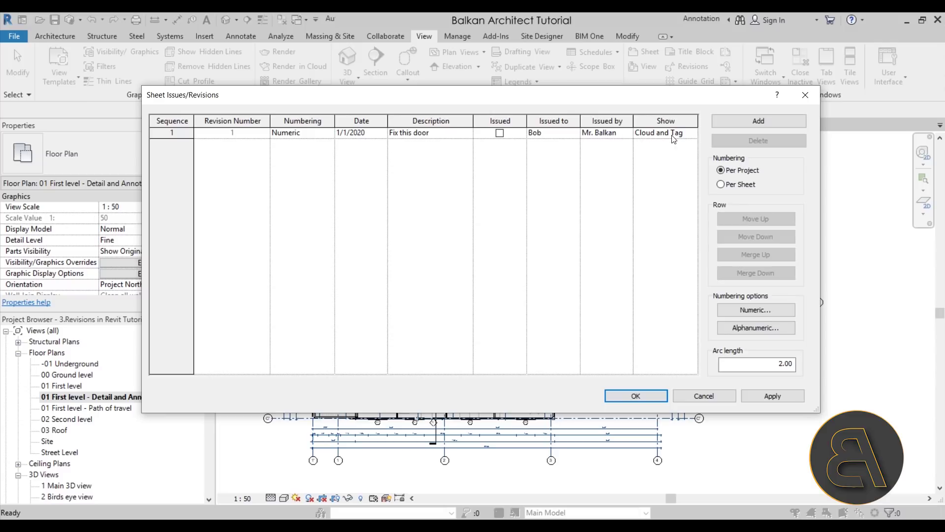
{"action": "left_click", "coordinate": [690, 135]}
{"action": "left_click", "coordinate": [690, 133]}
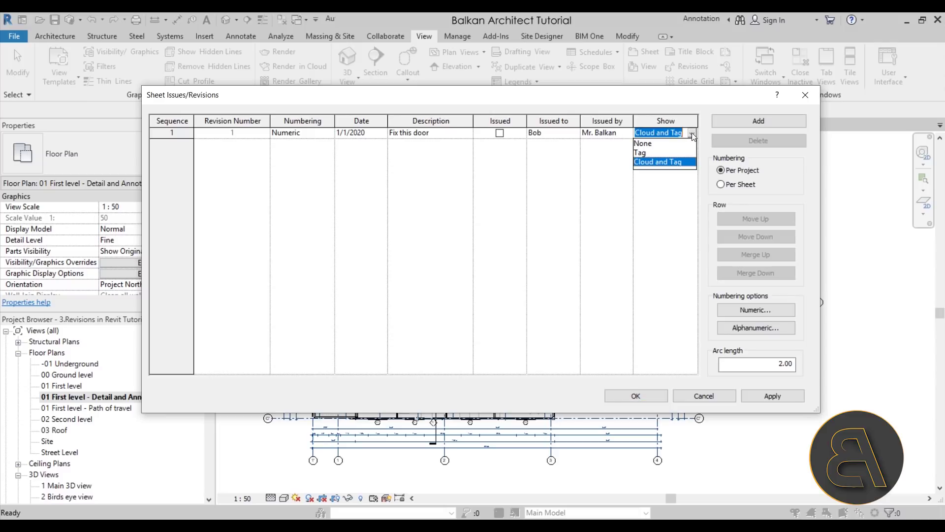
{"action": "left_click", "coordinate": [675, 163]}
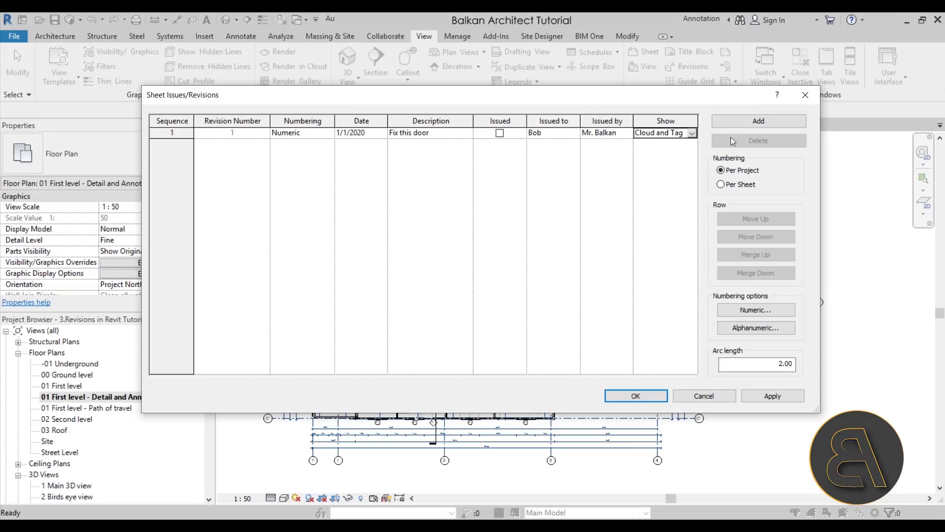
- Add a second revision dated 1/1/2020 with the description "Add structural column"
{"action": "left_click", "coordinate": [754, 123]}
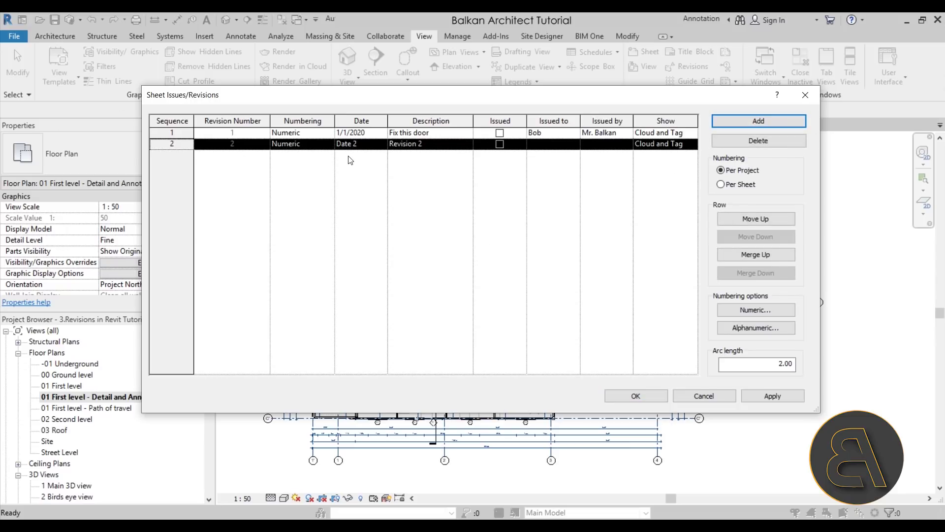
{"action": "left_click", "coordinate": [382, 143]}
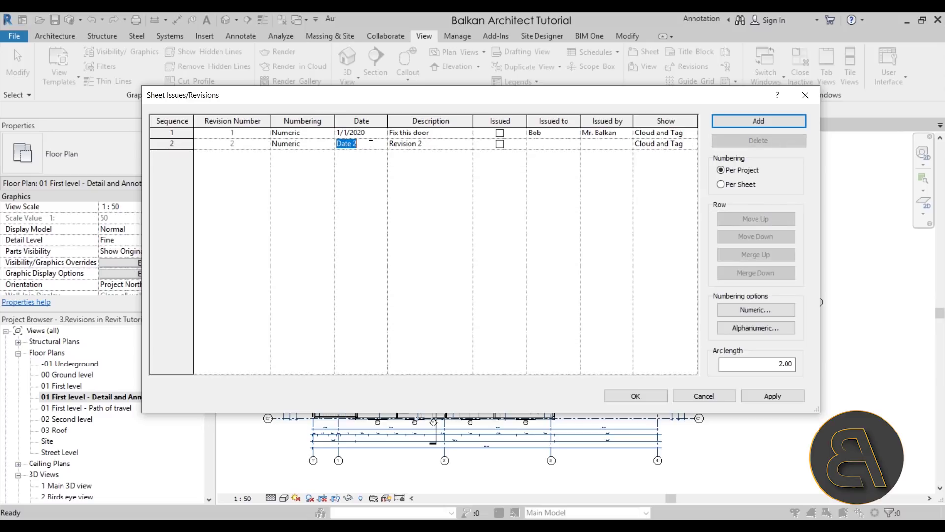
{"action": "type", "text": "1/1/2020"}
{"action": "left_click", "coordinate": [443, 143]}
{"action": "left_click", "coordinate": [442, 147]}
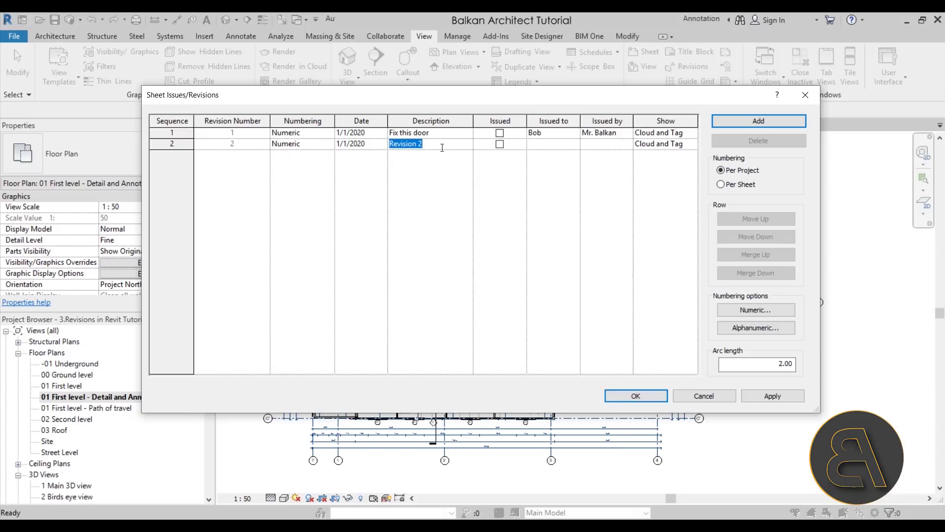
{"action": "type", "text": "Add structural column"}
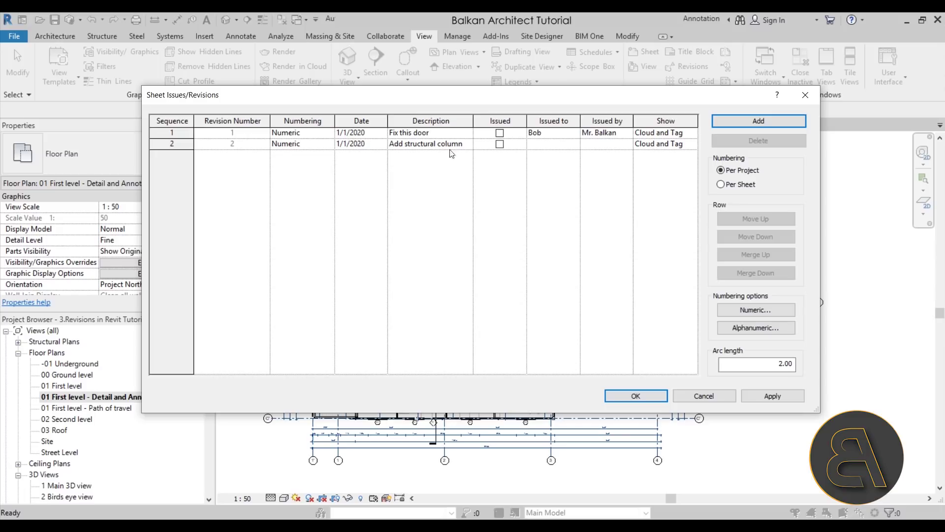
- Enter the recipient's and issuer's names for the second revision
{"action": "left_click", "coordinate": [544, 145]}
{"action": "type", "text": "Mark"}
{"action": "left_click", "coordinate": [603, 144]}
{"action": "type", "text": "Mr. Bala"}
{"action": "type", "text": "lkan"}
{"action": "key", "text": "Return"}
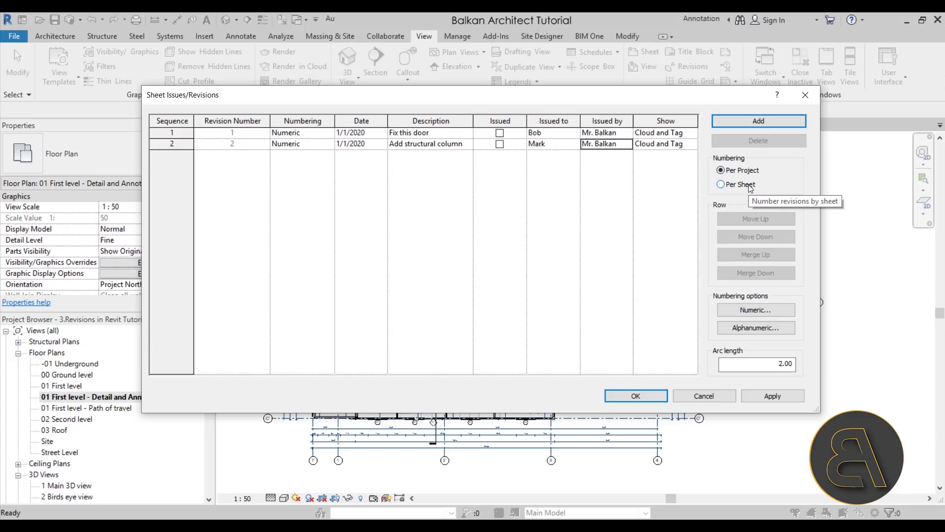
- Review the numeric and alphanumeric revision numbering options, and cancel out of them
{"action": "left_click", "coordinate": [758, 310]}
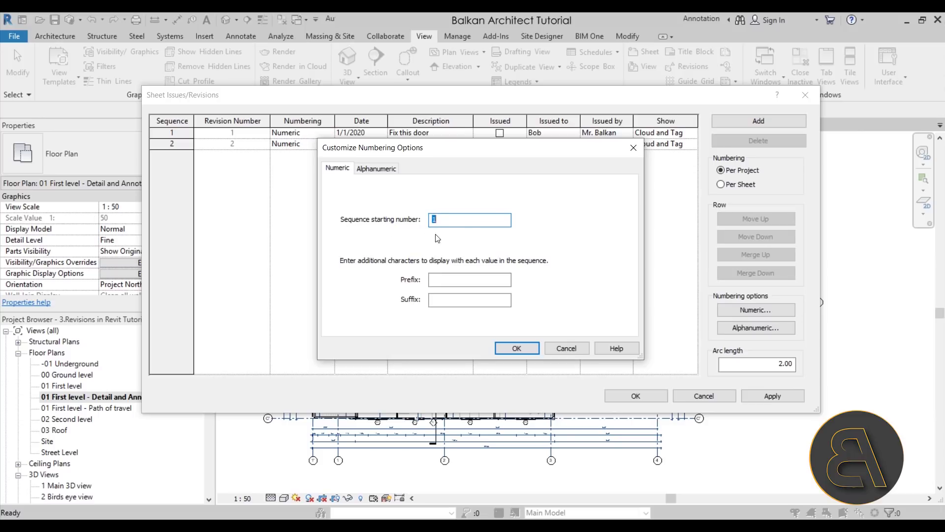
{"action": "left_click", "coordinate": [432, 282]}
{"action": "left_click", "coordinate": [378, 169]}
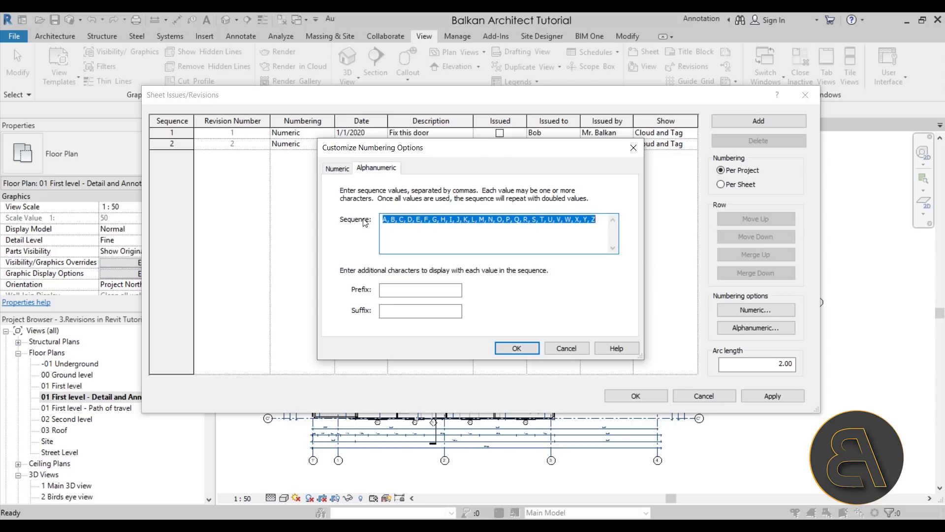
{"action": "left_click", "coordinate": [395, 220]}
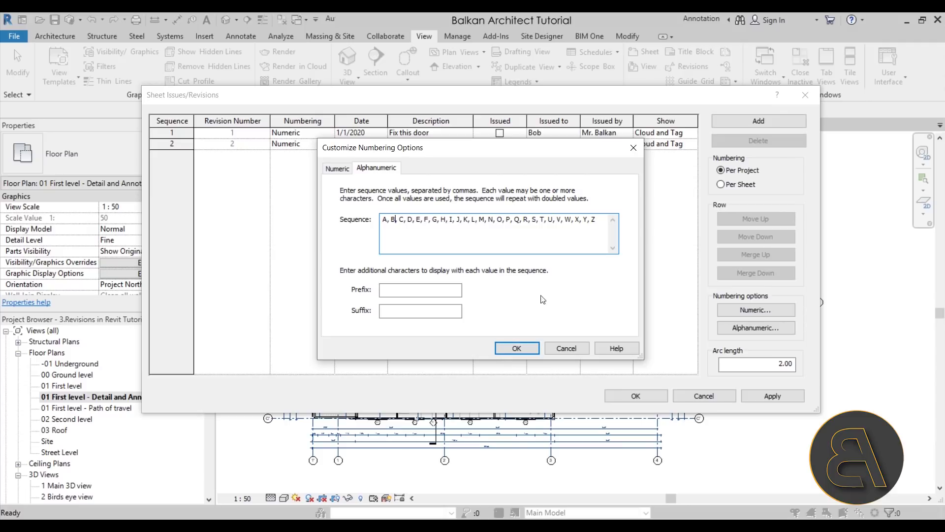
{"action": "left_click", "coordinate": [570, 347]}
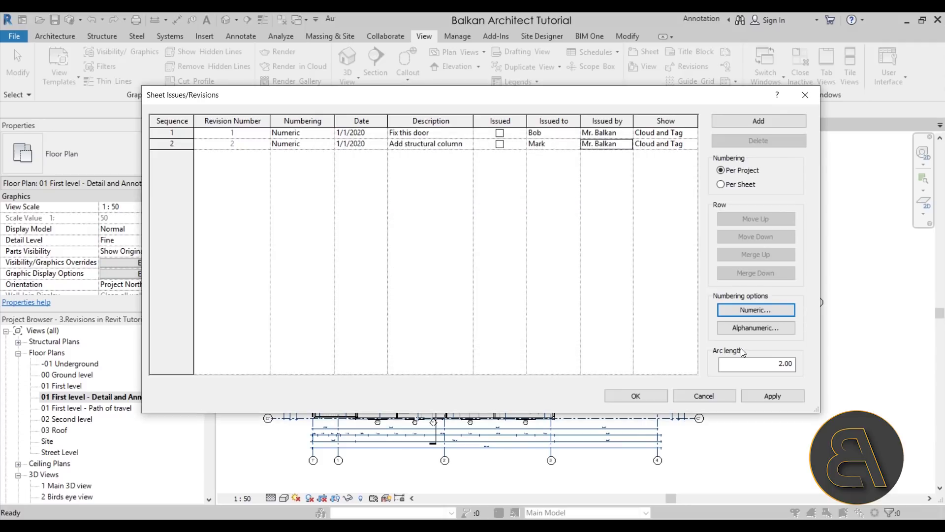
- Keep the revision cloud arc length at 2.00 and accept the sheet revision settings
{"action": "left_click_drag", "start_coordinate": [551, 97], "coordinate": [524, 56]}
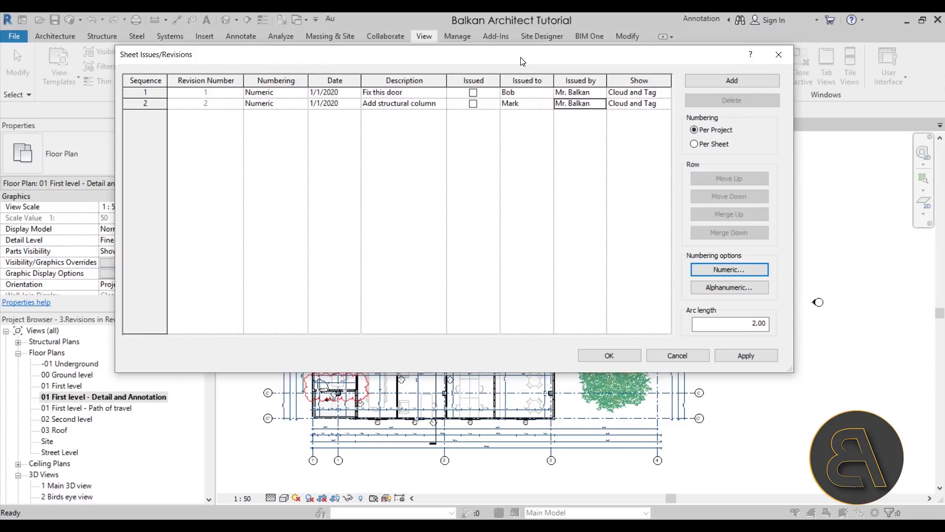
{"action": "left_click", "coordinate": [754, 323]}
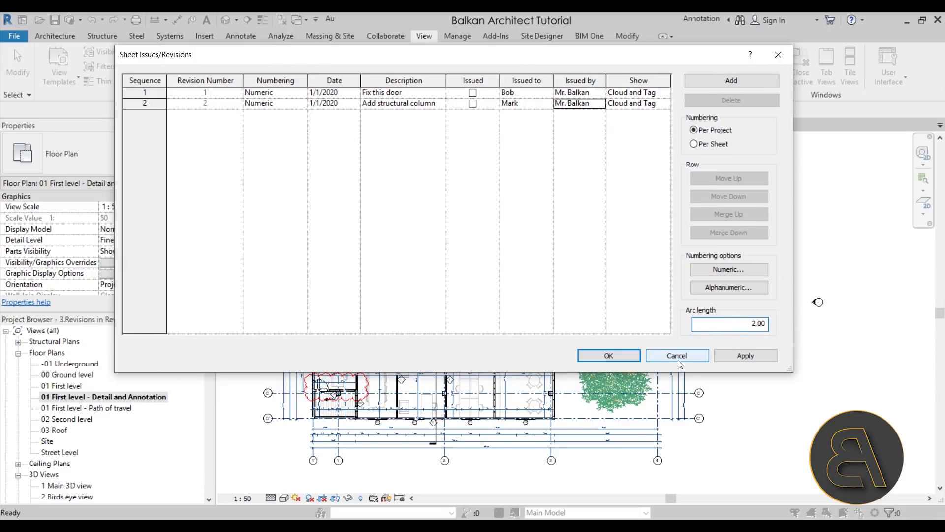
{"action": "left_click", "coordinate": [608, 355]}
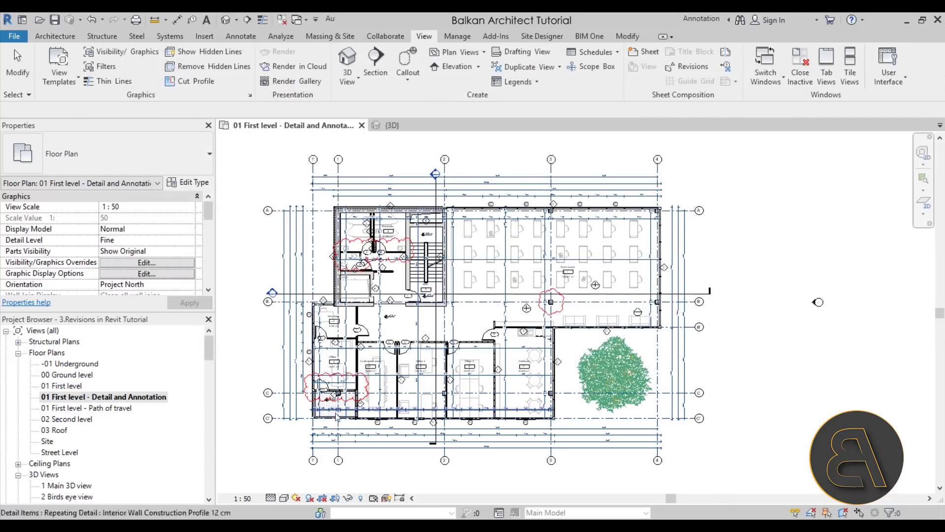
- Reopen the sheet revision settings with the Office 1 cloud in view, set the arc length to 1 and apply it
{"action": "scroll", "coordinate": [302, 407], "scroll_direction": "up", "scroll_amount": 4}
{"action": "scroll", "coordinate": [302, 408], "scroll_direction": "up", "scroll_amount": 3}
{"action": "middle_click_drag", "start_coordinate": [301, 408], "coordinate": [428, 428]}
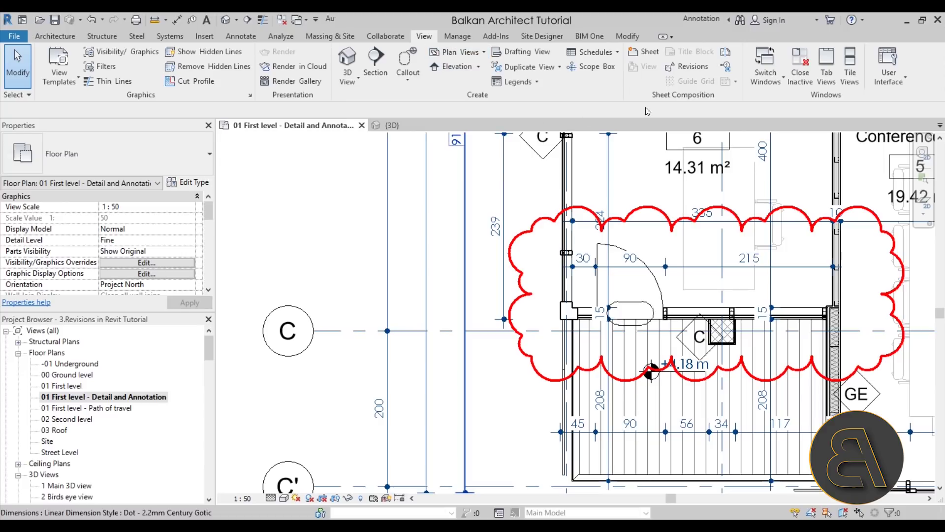
{"action": "left_click", "coordinate": [693, 67]}
{"action": "left_click_drag", "start_coordinate": [498, 57], "coordinate": [417, 49]}
{"action": "left_click", "coordinate": [676, 308]}
{"action": "key", "text": "Delete"}
{"action": "type", "text": "1"}
{"action": "left_click", "coordinate": [652, 343]}
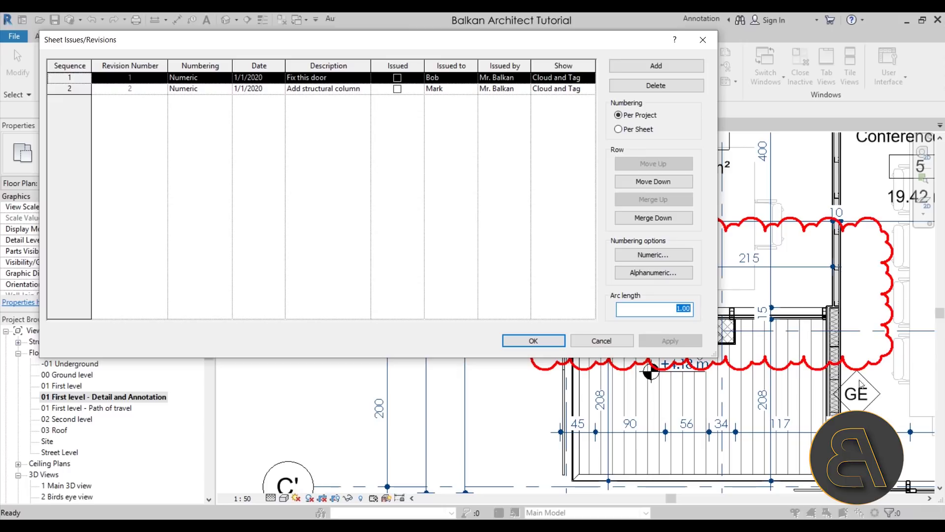
- Set the revision cloud arc length to 3 and apply it
{"action": "left_click", "coordinate": [680, 309]}
{"action": "key", "text": "BackSpace"}
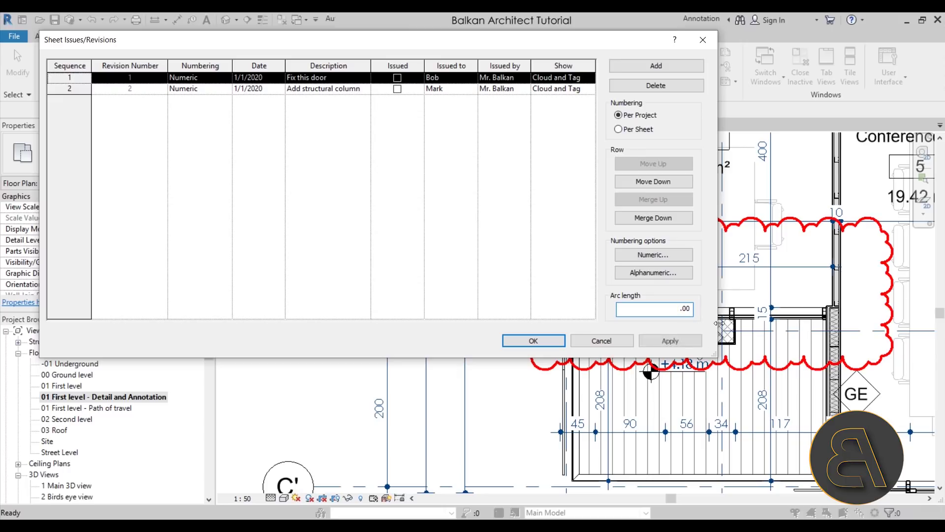
{"action": "type", "text": "3"}
{"action": "left_click", "coordinate": [695, 341]}
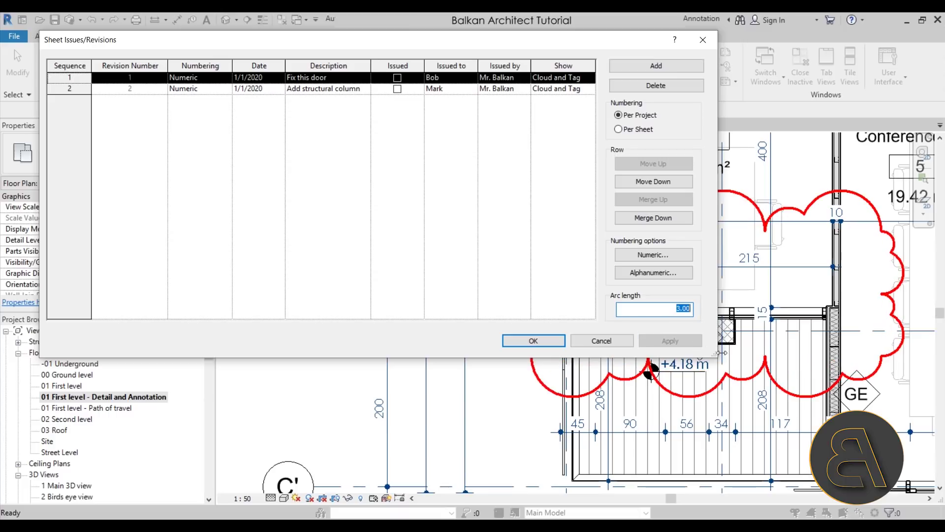
- Set the revision cloud arc length to 1.5, apply it and accept the sheet revision settings
{"action": "left_click", "coordinate": [678, 309]}
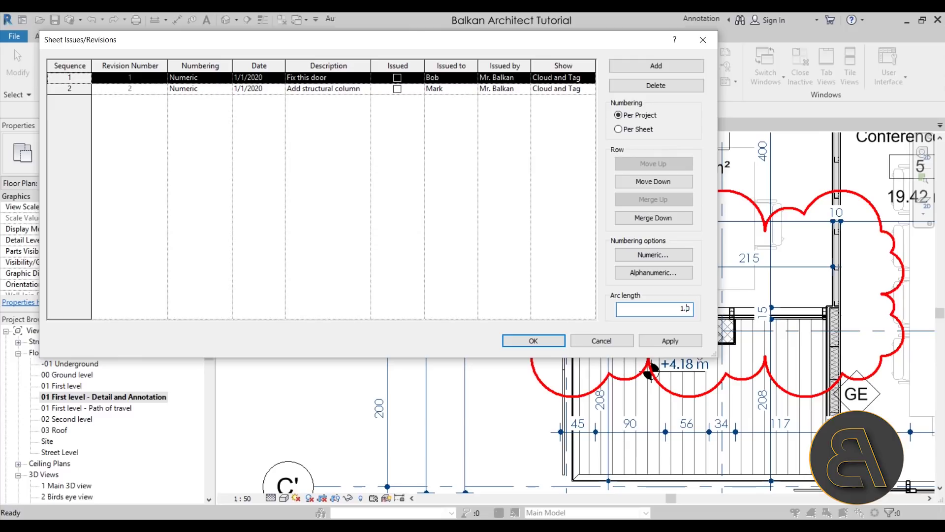
{"action": "type", "text": "1.5"}
{"action": "left_click", "coordinate": [669, 341]}
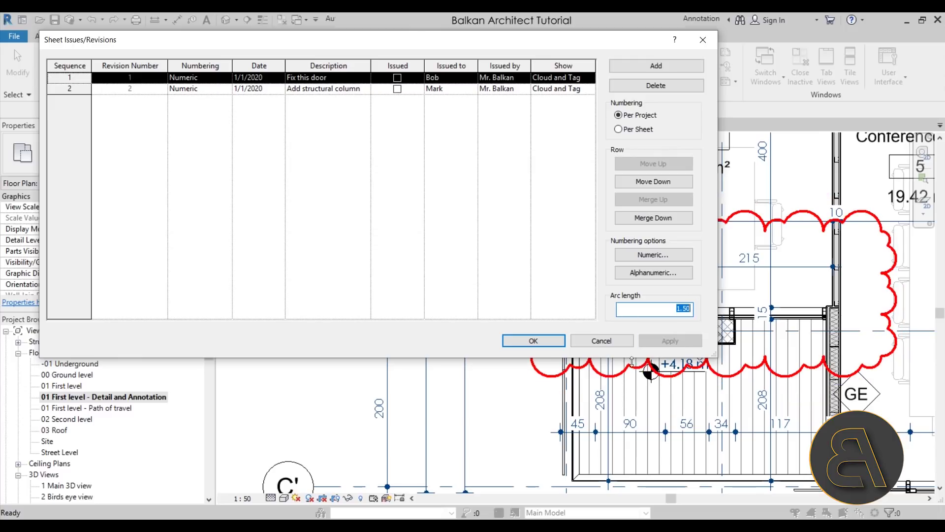
{"action": "left_click", "coordinate": [562, 340]}
- Select the revision cloud around the Office 1 door and keep it assigned to "Seq. 1 - Fix this door"
{"action": "scroll", "coordinate": [493, 320], "scroll_direction": "down", "scroll_amount": 3}
{"action": "middle_click_drag", "start_coordinate": [512, 334], "coordinate": [555, 311]}
{"action": "scroll", "coordinate": [423, 350], "scroll_direction": "down", "scroll_amount": 3}
{"action": "scroll", "coordinate": [469, 266], "scroll_direction": "up", "scroll_amount": 2}
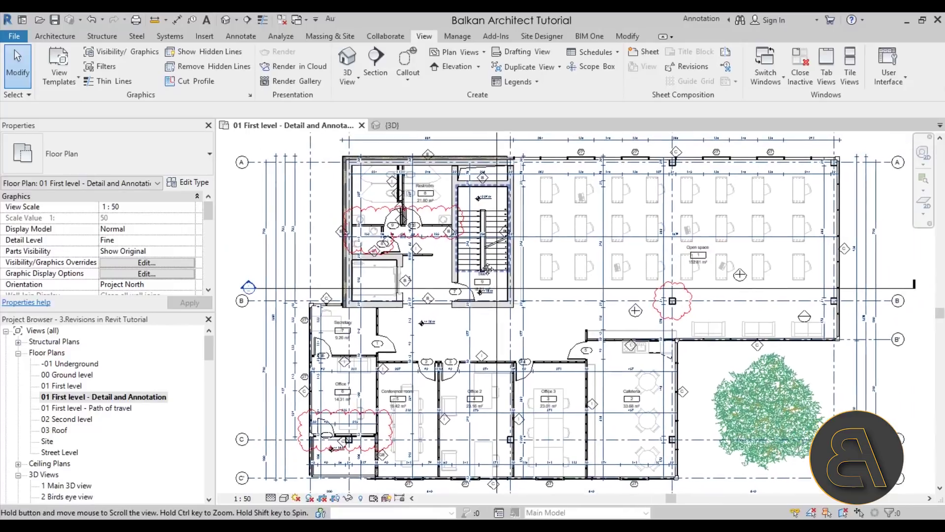
{"action": "middle_click_drag", "start_coordinate": [469, 265], "coordinate": [443, 276]}
{"action": "scroll", "coordinate": [443, 275], "scroll_direction": "down", "scroll_amount": 1}
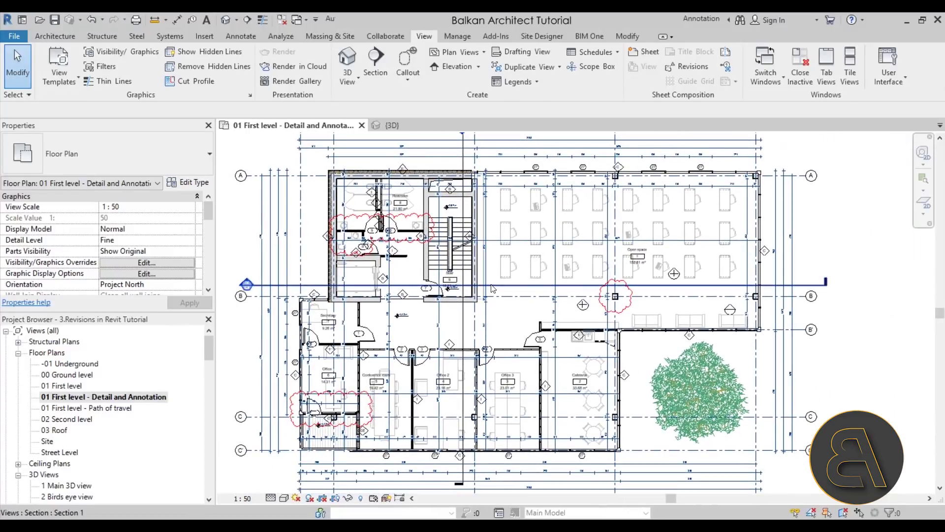
{"action": "left_click", "coordinate": [363, 431]}
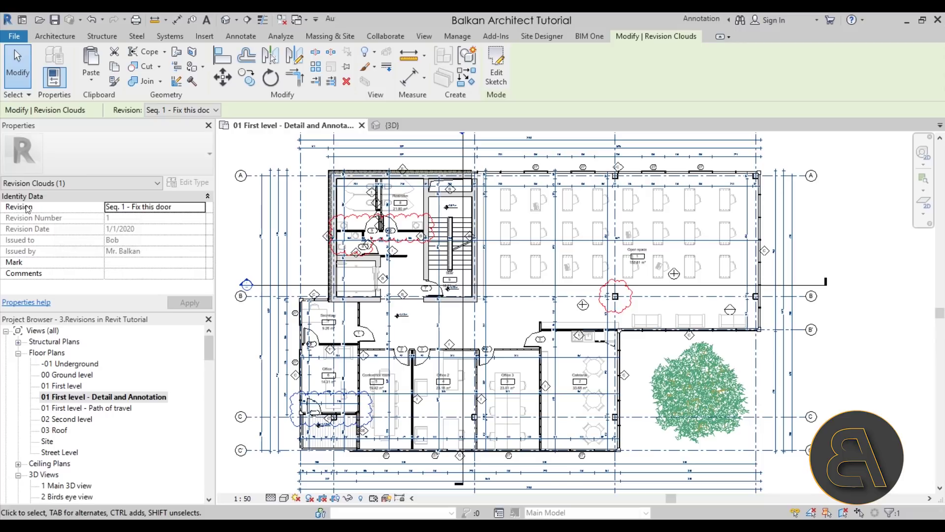
{"action": "left_click", "coordinate": [202, 208]}
{"action": "left_click", "coordinate": [200, 207]}
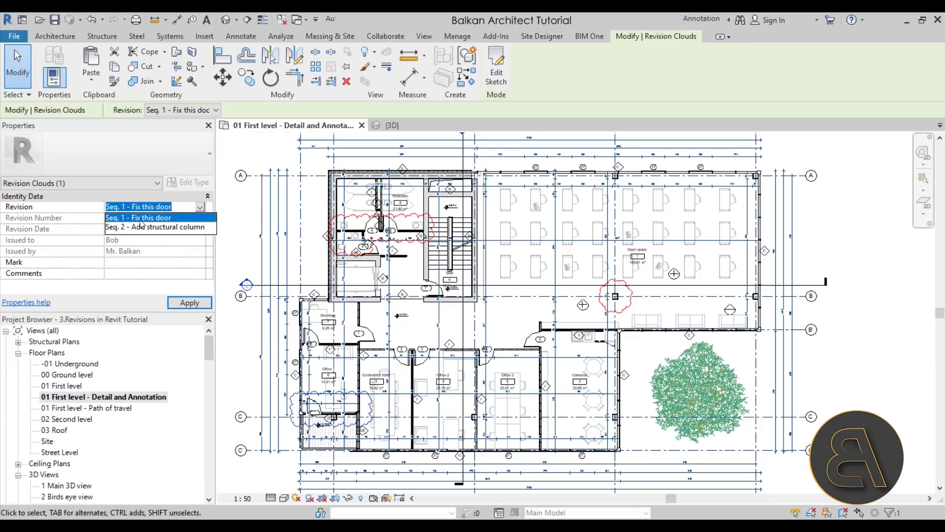
{"action": "left_click", "coordinate": [140, 222]}
{"action": "scroll", "coordinate": [275, 421], "scroll_direction": "up", "scroll_amount": 3}
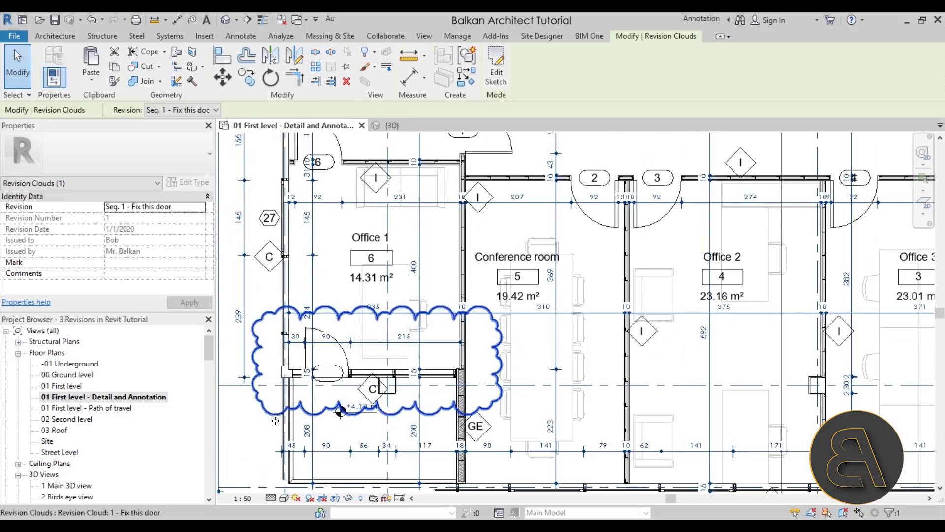
{"action": "left_click", "coordinate": [275, 421]}
{"action": "scroll", "coordinate": [346, 384], "scroll_direction": "up", "scroll_amount": 2}
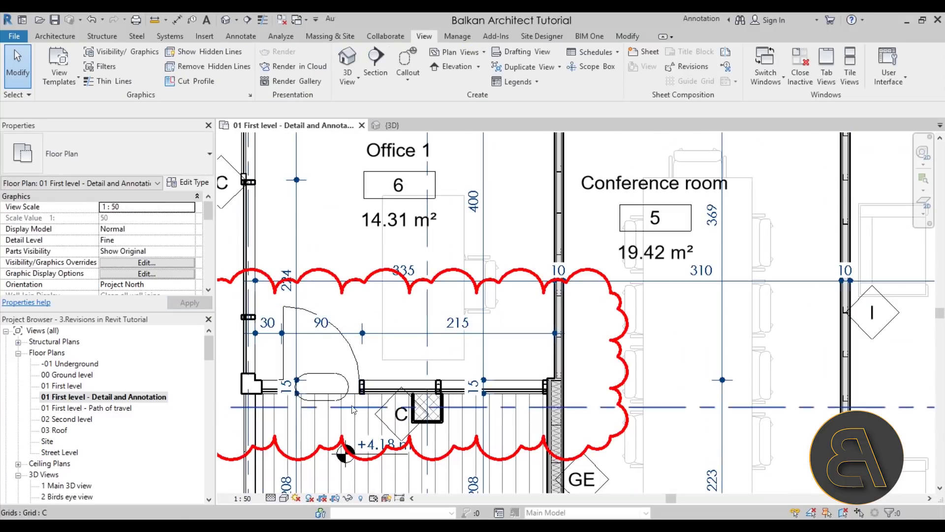
- Assign the revision cloud around the open space's structural column to "Seq. 2 - Add structural column"
{"action": "scroll", "coordinate": [276, 345], "scroll_direction": "down", "scroll_amount": 5}
{"action": "middle_click_drag", "start_coordinate": [392, 219], "coordinate": [326, 223]}
{"action": "scroll", "coordinate": [576, 311], "scroll_direction": "up", "scroll_amount": 2}
{"action": "scroll", "coordinate": [576, 311], "scroll_direction": "up", "scroll_amount": 2}
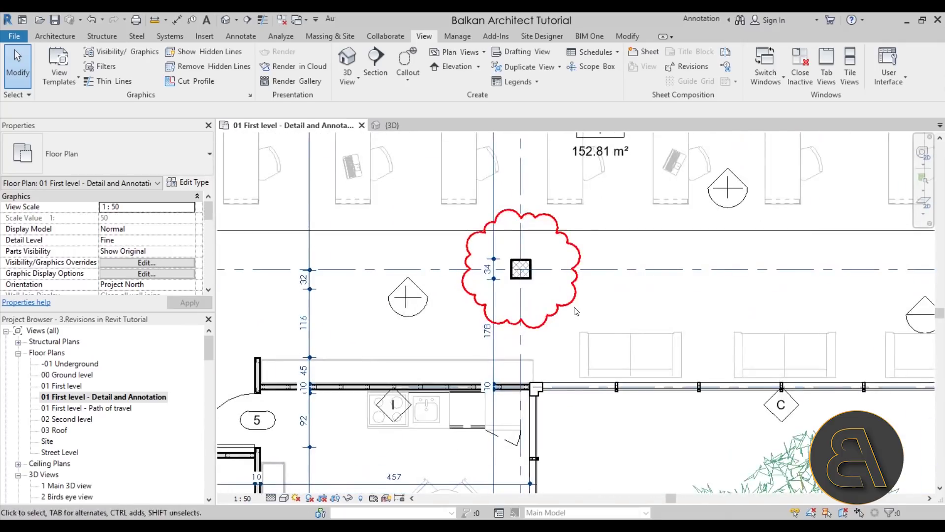
{"action": "left_click", "coordinate": [576, 311]}
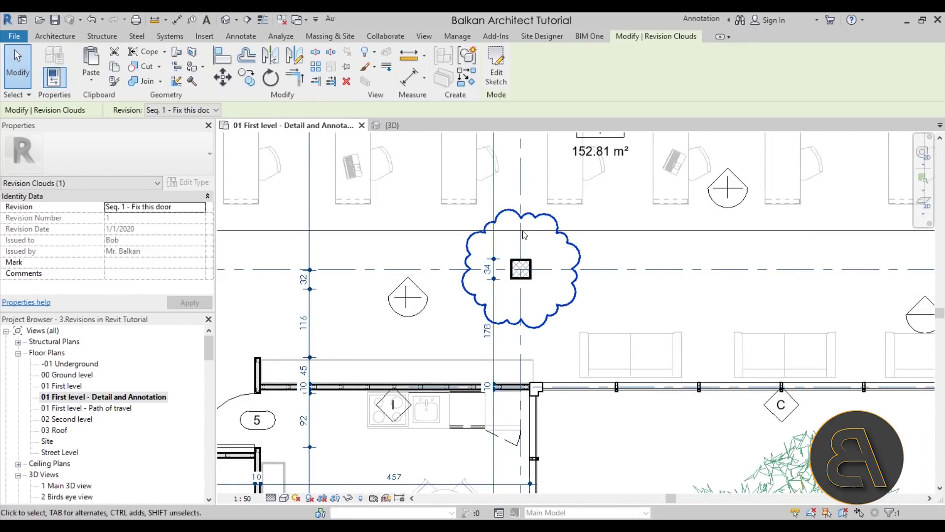
{"action": "left_click", "coordinate": [199, 212]}
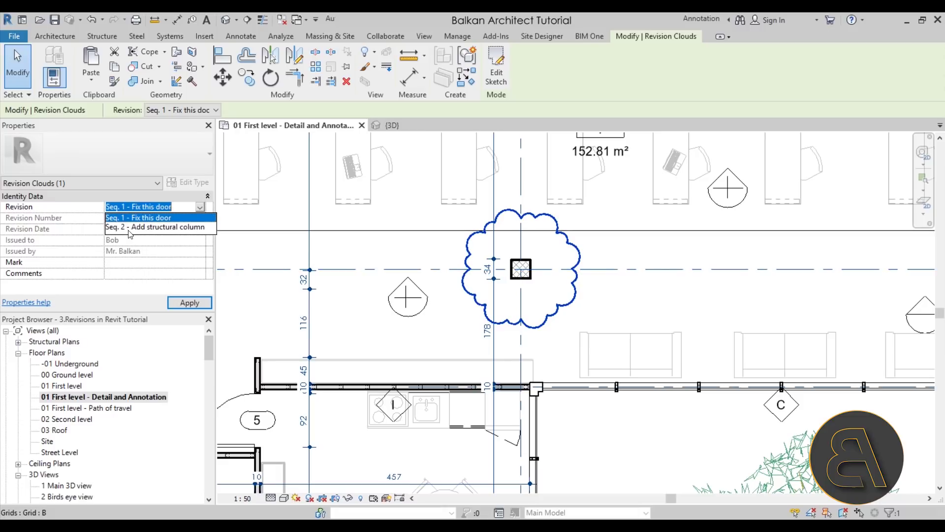
{"action": "left_click", "coordinate": [148, 228]}
{"action": "left_click", "coordinate": [596, 319]}
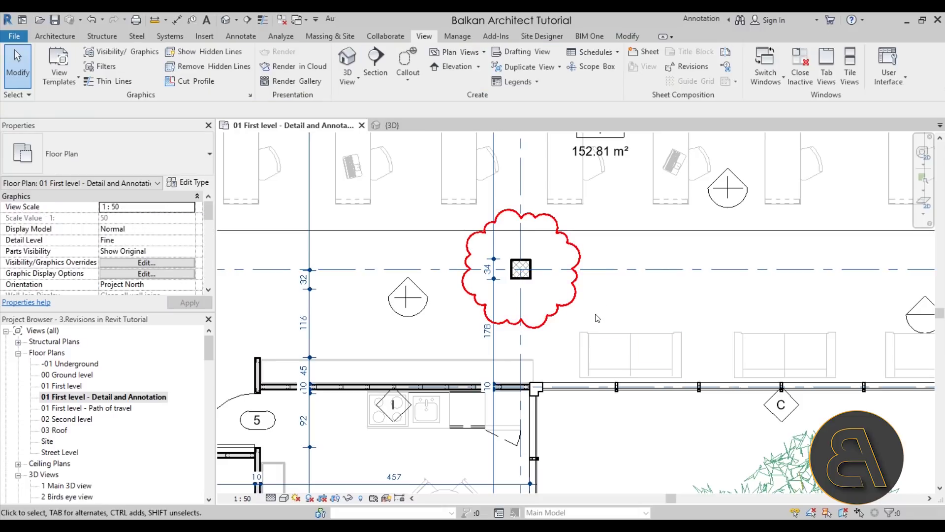
{"action": "scroll", "coordinate": [490, 238], "scroll_direction": "up", "scroll_amount": 3}
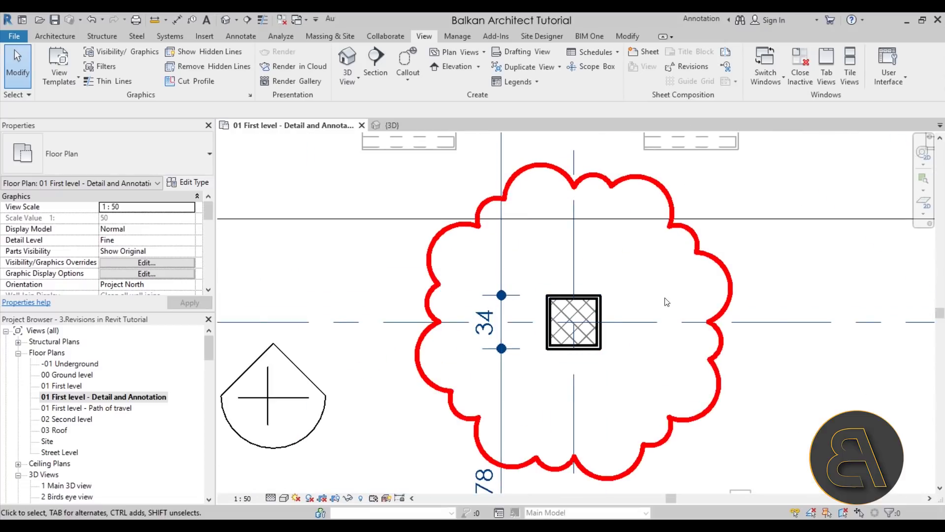
- Check which revisions the restroom cloud and the Office 1 cloud are assigned to
{"action": "scroll", "coordinate": [657, 310], "scroll_direction": "down", "scroll_amount": 4}
{"action": "scroll", "coordinate": [610, 310], "scroll_direction": "down", "scroll_amount": 3}
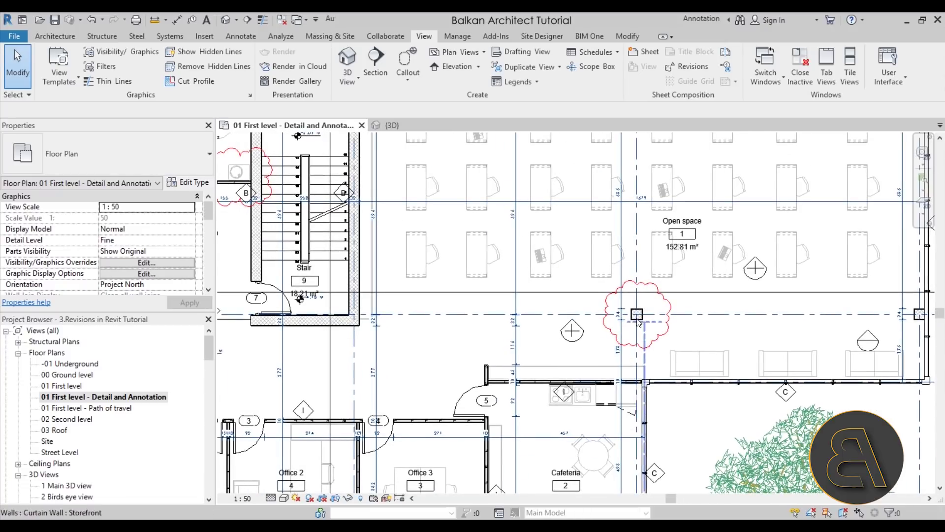
{"action": "scroll", "coordinate": [647, 318], "scroll_direction": "up", "scroll_amount": 2}
{"action": "scroll", "coordinate": [639, 315], "scroll_direction": "down", "scroll_amount": 3}
{"action": "middle_click_drag", "start_coordinate": [557, 275], "coordinate": [655, 359]}
{"action": "scroll", "coordinate": [654, 359], "scroll_direction": "down", "scroll_amount": 2}
{"action": "middle_click_drag", "start_coordinate": [403, 219], "coordinate": [421, 233]}
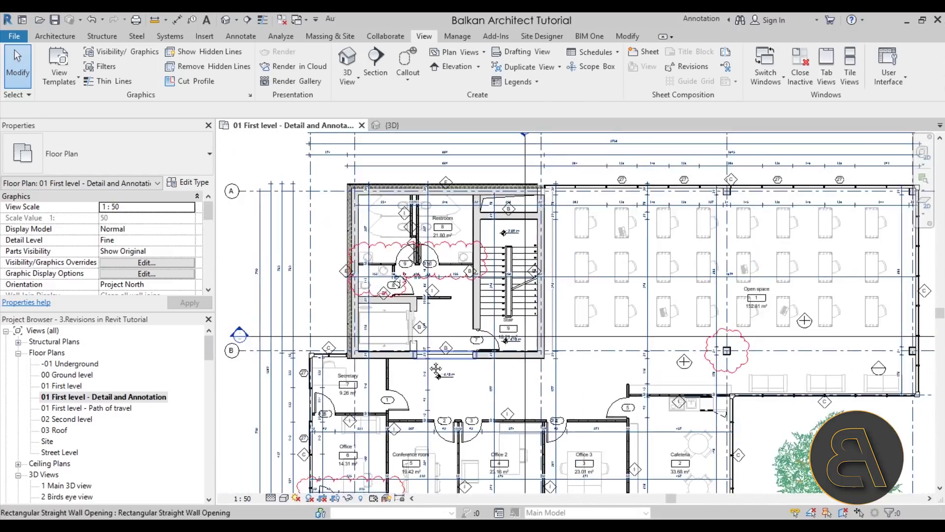
{"action": "scroll", "coordinate": [421, 233], "scroll_direction": "up", "scroll_amount": 2}
{"action": "left_click", "coordinate": [435, 256]}
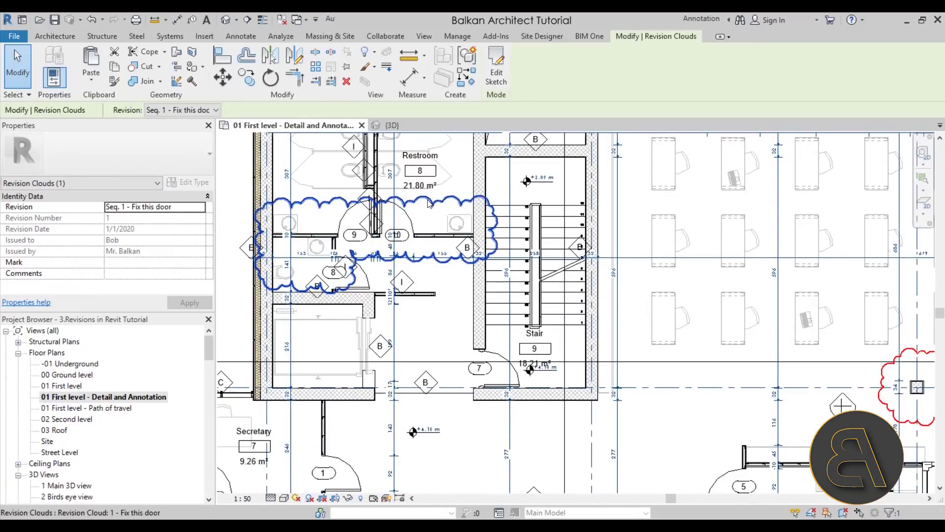
{"action": "left_click", "coordinate": [442, 288]}
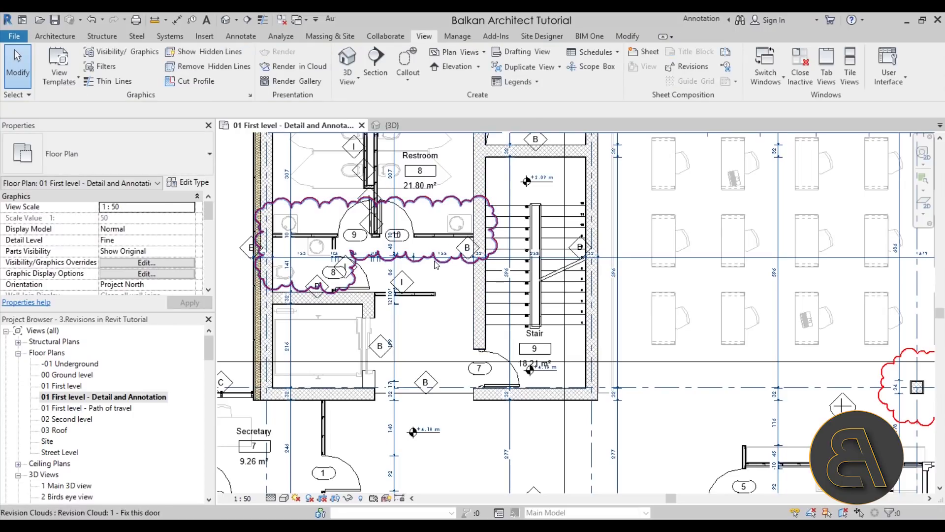
{"action": "scroll", "coordinate": [421, 277], "scroll_direction": "down", "scroll_amount": 3}
{"action": "scroll", "coordinate": [343, 400], "scroll_direction": "up", "scroll_amount": 3}
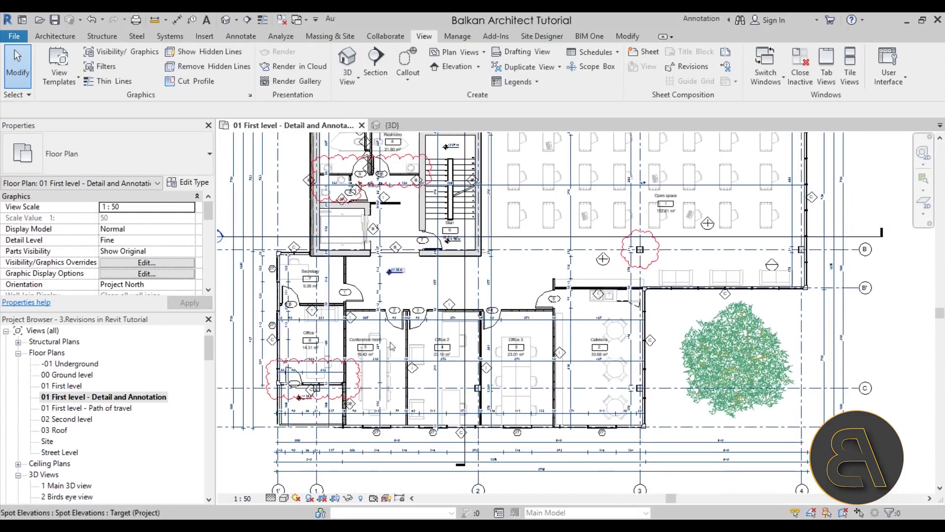
{"action": "left_click", "coordinate": [344, 400]}
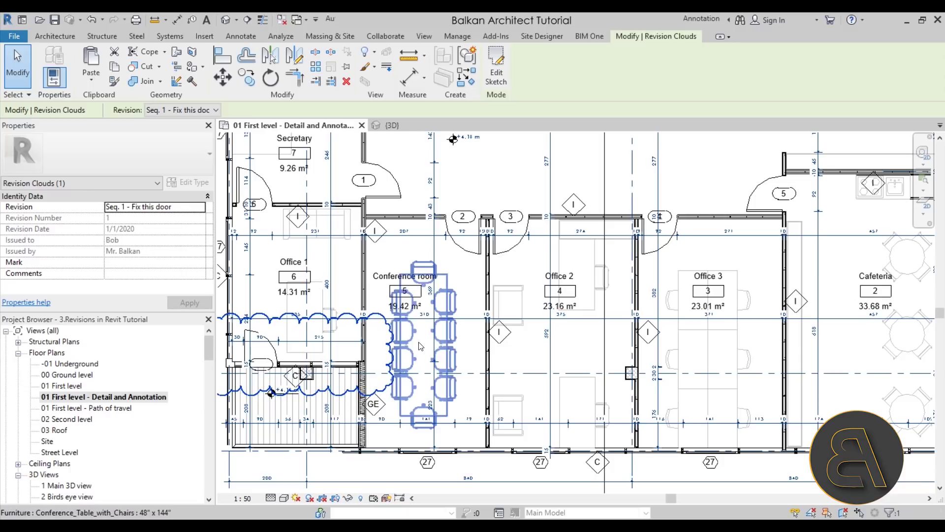
{"action": "left_click", "coordinate": [402, 258]}
{"action": "key", "text": "Escape"}
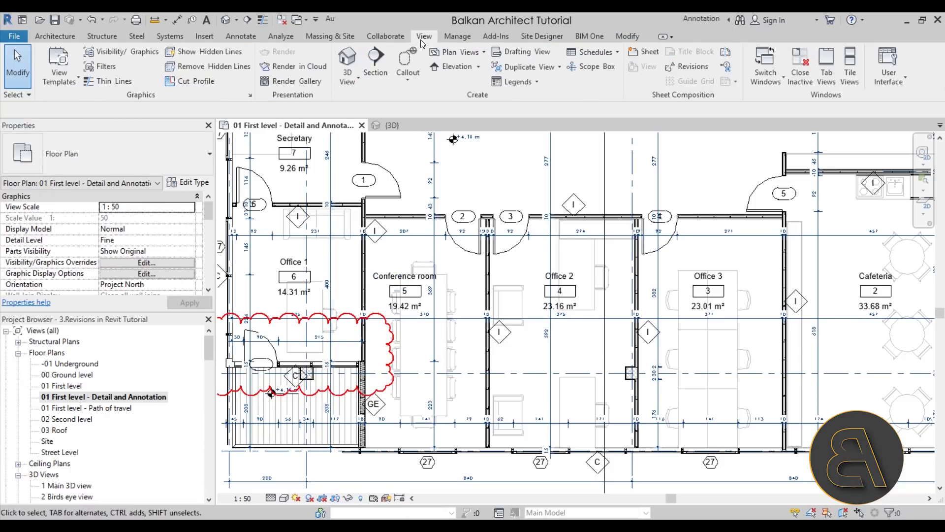
- Mark the "Add structural column" revision as issued in the sheet revision settings and accept them
{"action": "left_click", "coordinate": [683, 66]}
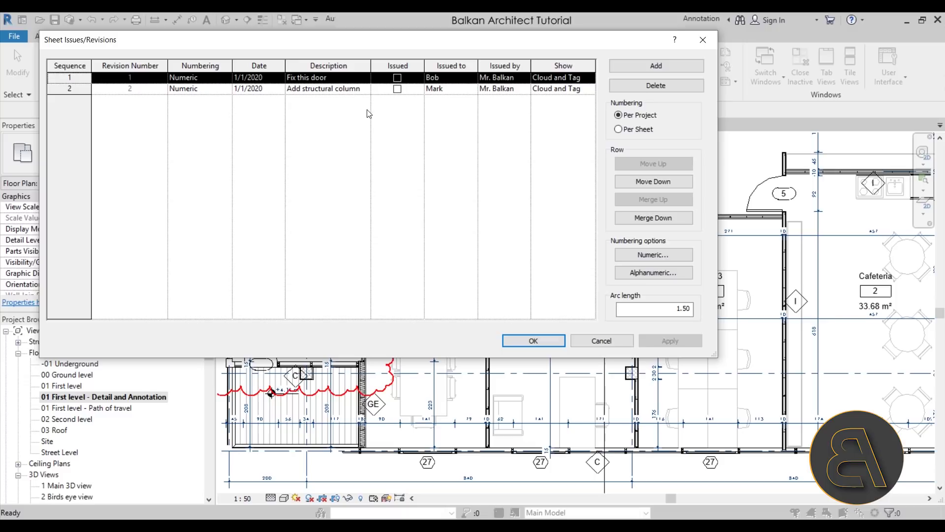
{"action": "left_click", "coordinate": [398, 90]}
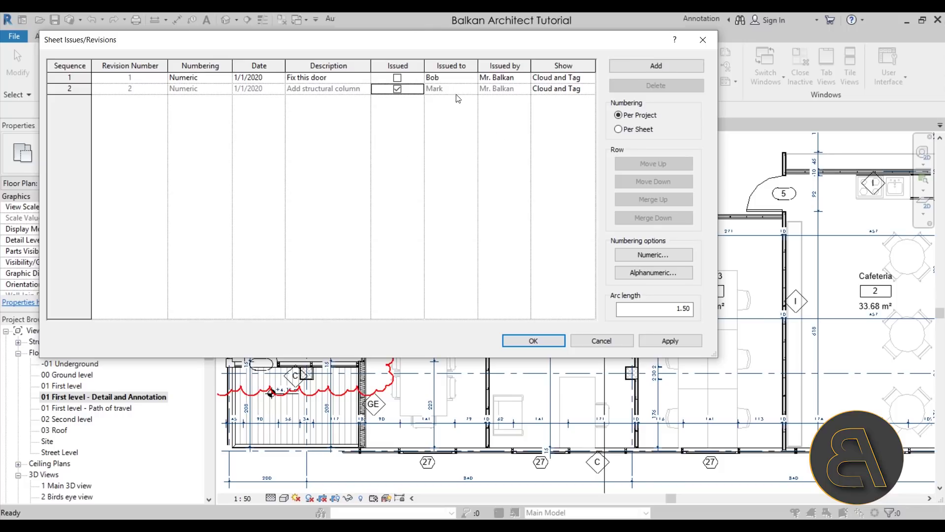
{"action": "left_click", "coordinate": [533, 340]}
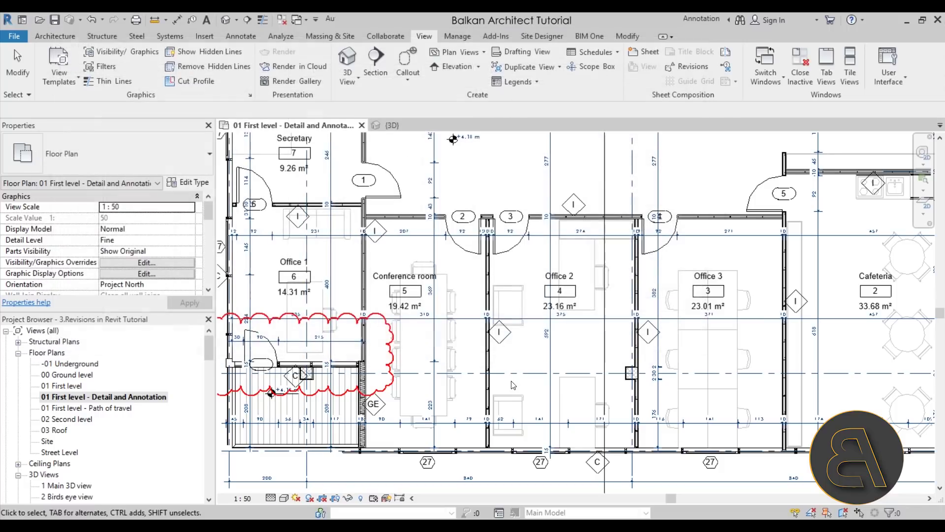
- Try to assign the restroom revision cloud to the issued revision "Seq. 2 (Issued) - Add structural column"
{"action": "scroll", "coordinate": [514, 384], "scroll_direction": "down", "scroll_amount": 3}
{"action": "middle_click_drag", "start_coordinate": [377, 204], "coordinate": [406, 254]}
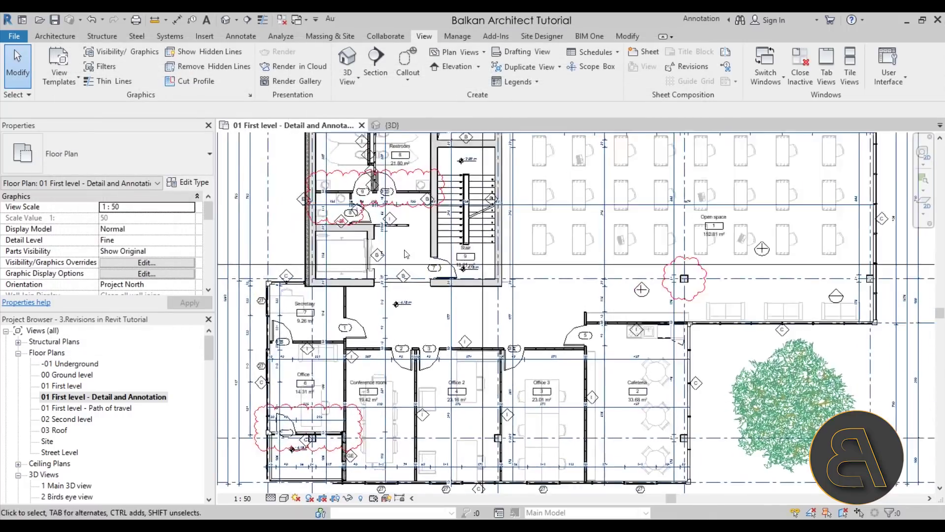
{"action": "scroll", "coordinate": [406, 253], "scroll_direction": "up", "scroll_amount": 2}
{"action": "left_click", "coordinate": [311, 199]}
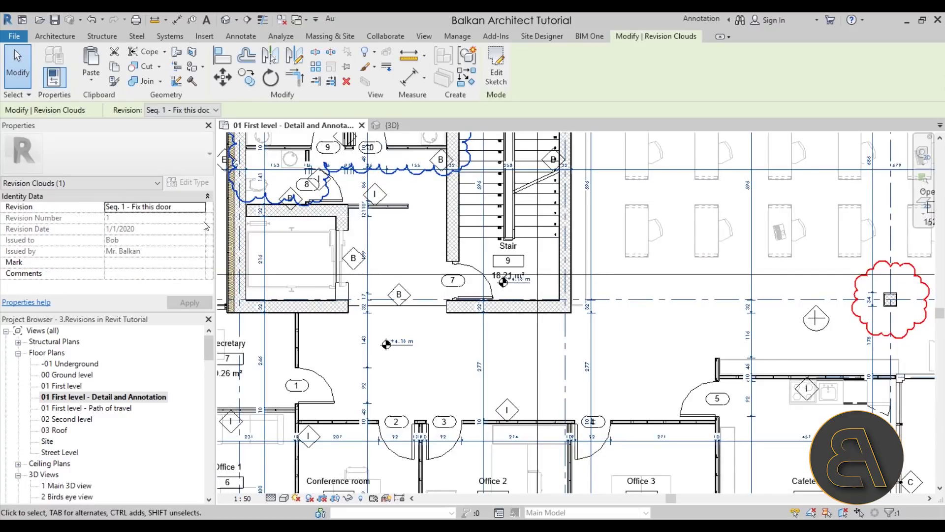
{"action": "left_click", "coordinate": [202, 198]}
{"action": "left_click", "coordinate": [189, 197]}
{"action": "left_click", "coordinate": [201, 207]}
{"action": "left_click", "coordinate": [200, 206]}
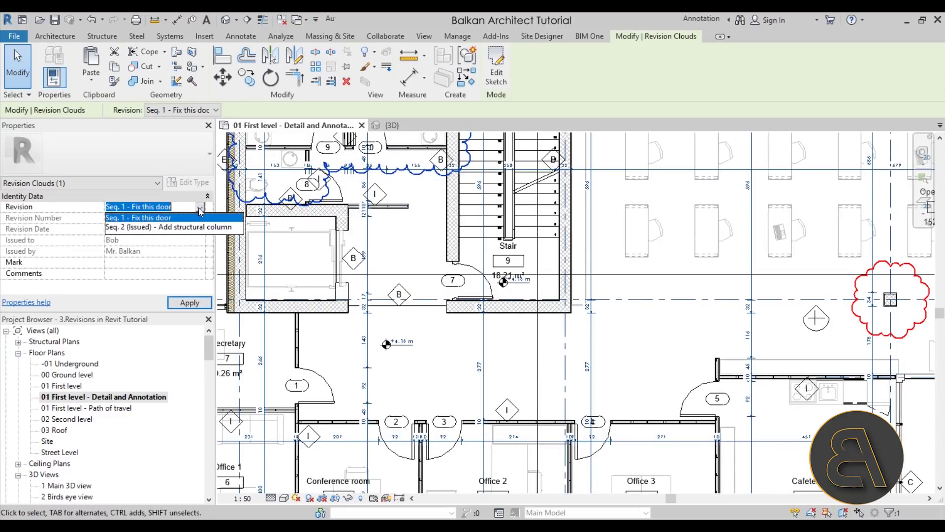
{"action": "left_click", "coordinate": [172, 227]}
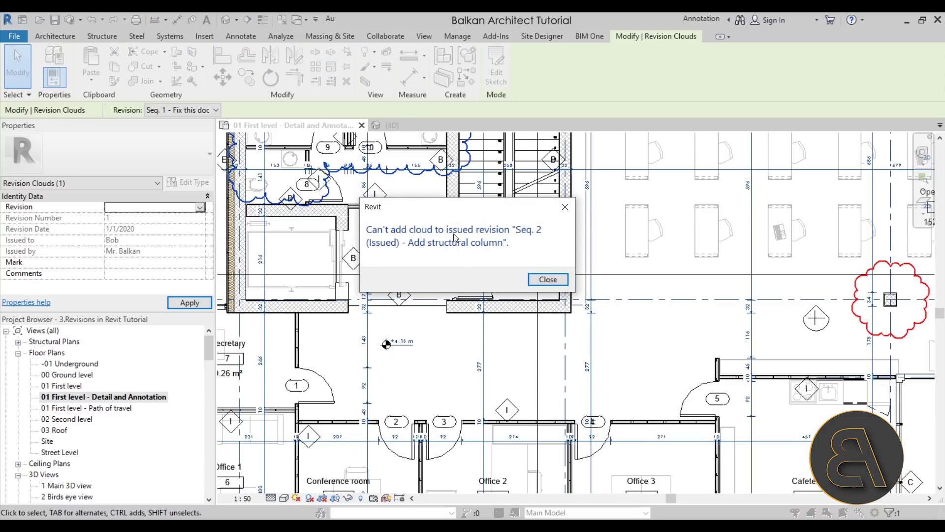
{"action": "left_click", "coordinate": [565, 207]}
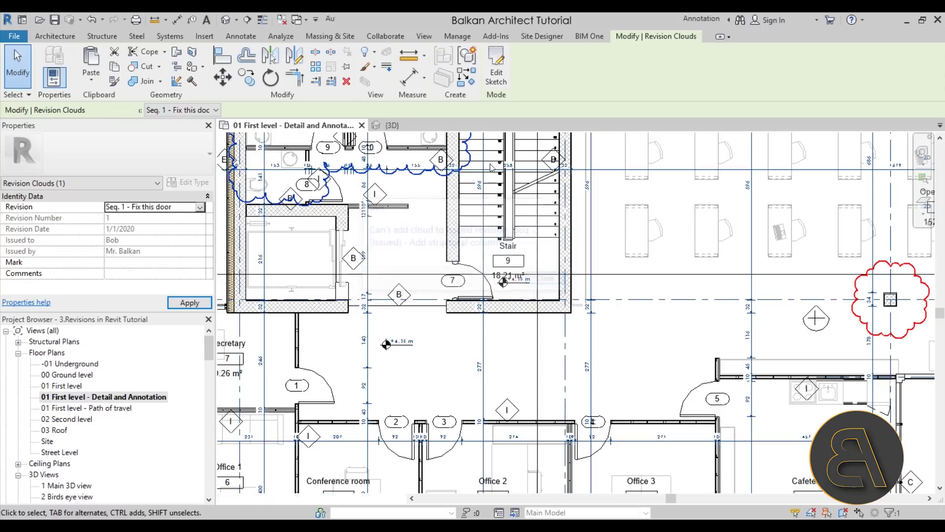
- Inspect the properties of the structural column's revision cloud to see whether they can be edited once its revision is issued
{"action": "scroll", "coordinate": [422, 241], "scroll_direction": "down", "scroll_amount": 3}
{"action": "scroll", "coordinate": [684, 312], "scroll_direction": "up", "scroll_amount": 2}
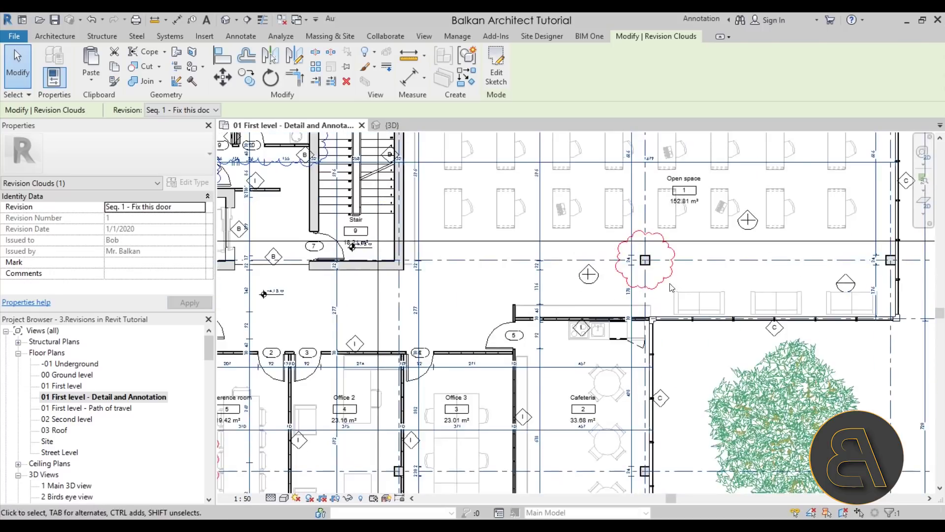
{"action": "left_click", "coordinate": [671, 281]}
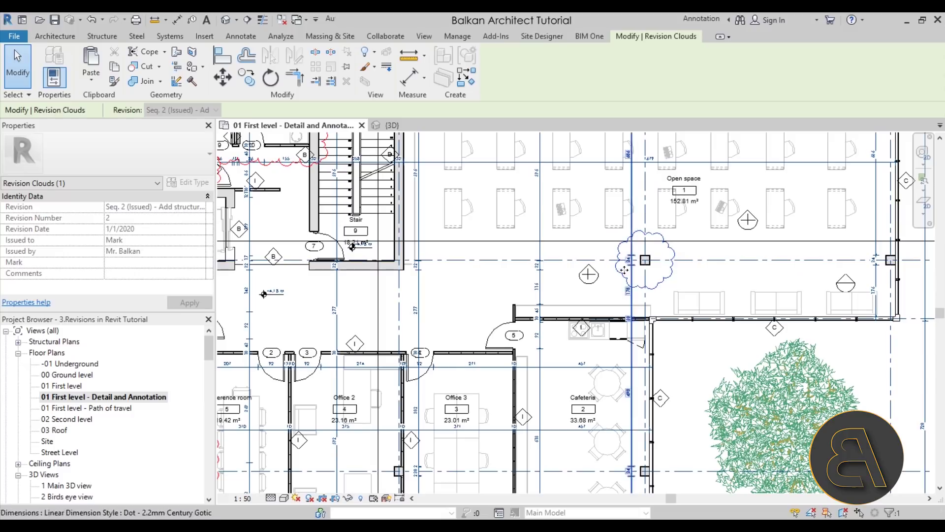
{"action": "scroll", "coordinate": [659, 244], "scroll_direction": "up", "scroll_amount": 2}
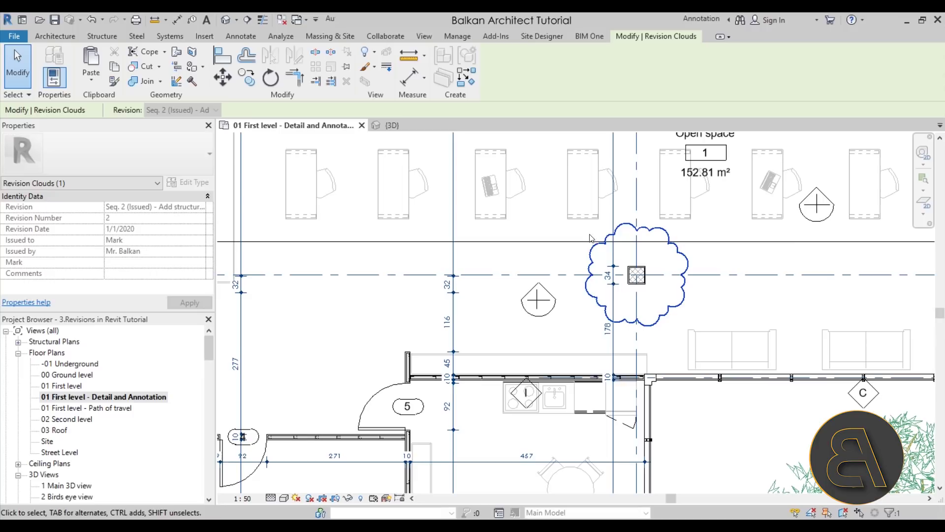
{"action": "scroll", "coordinate": [637, 269], "scroll_direction": "down", "scroll_amount": 3}
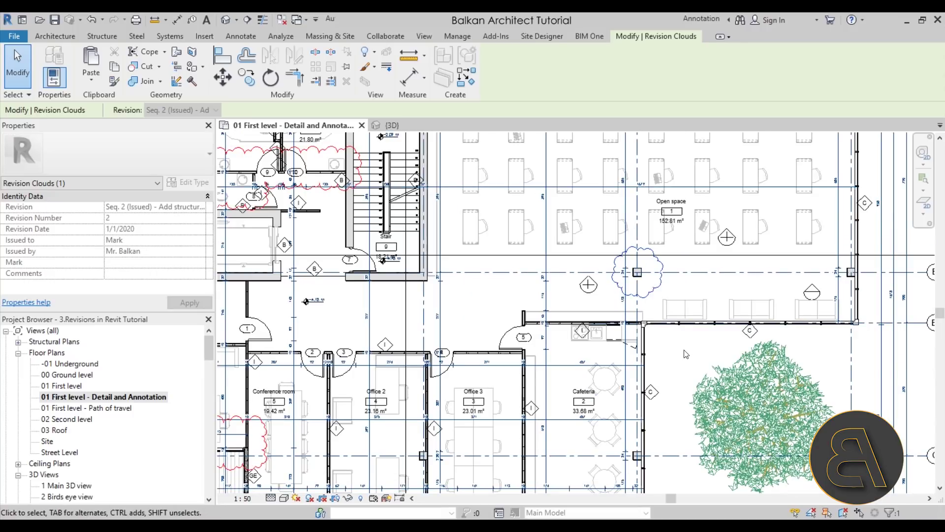
{"action": "key", "text": "Escape"}
{"action": "scroll", "coordinate": [686, 353], "scroll_direction": "down", "scroll_amount": 3}
{"action": "scroll", "coordinate": [418, 200], "scroll_direction": "up", "scroll_amount": 2}
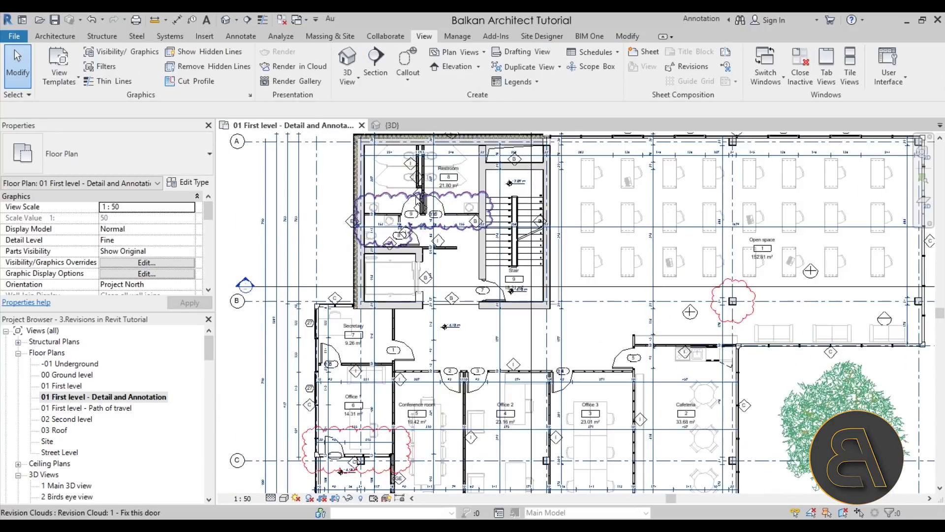
- Add a third revision to the sheet revision settings with the description "Figure out new sinks"
{"action": "left_click", "coordinate": [695, 69]}
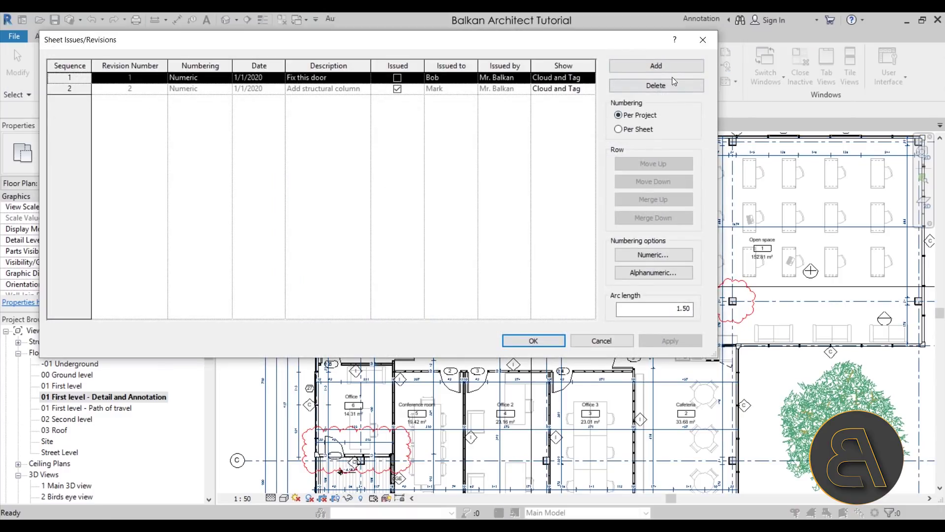
{"action": "left_click", "coordinate": [660, 66]}
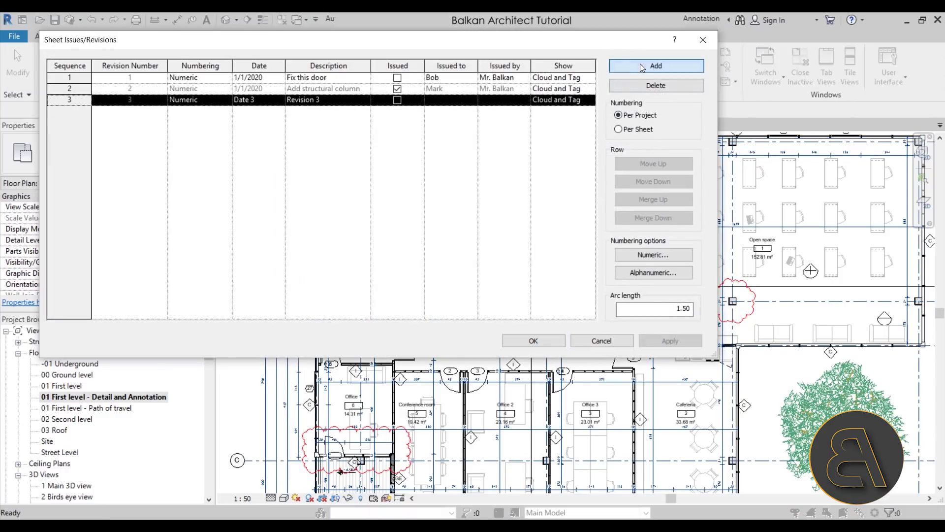
{"action": "left_click", "coordinate": [342, 102]}
{"action": "type", "text": "Figure out new sinks"}
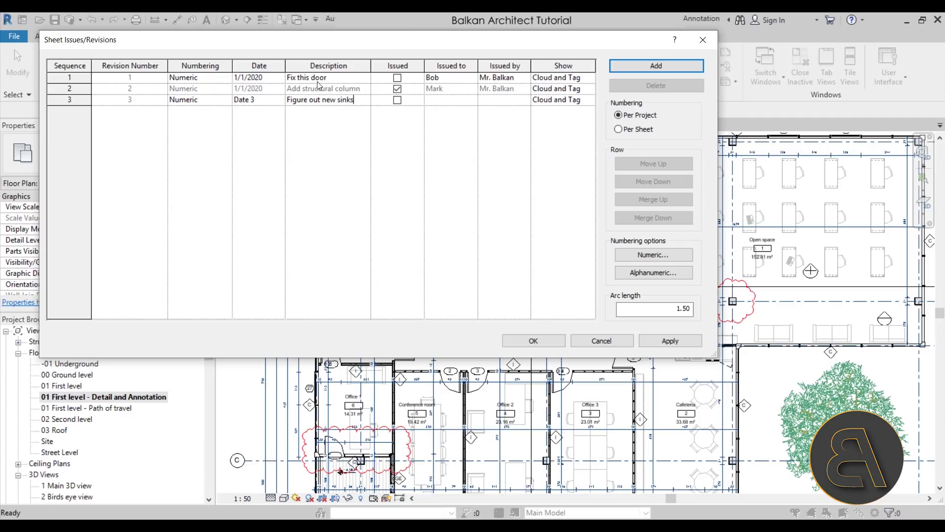
- Fill in the recipient's and issuer's names for the "Figure out new sinks" revision, then apply and accept the settings
{"action": "left_click", "coordinate": [461, 101]}
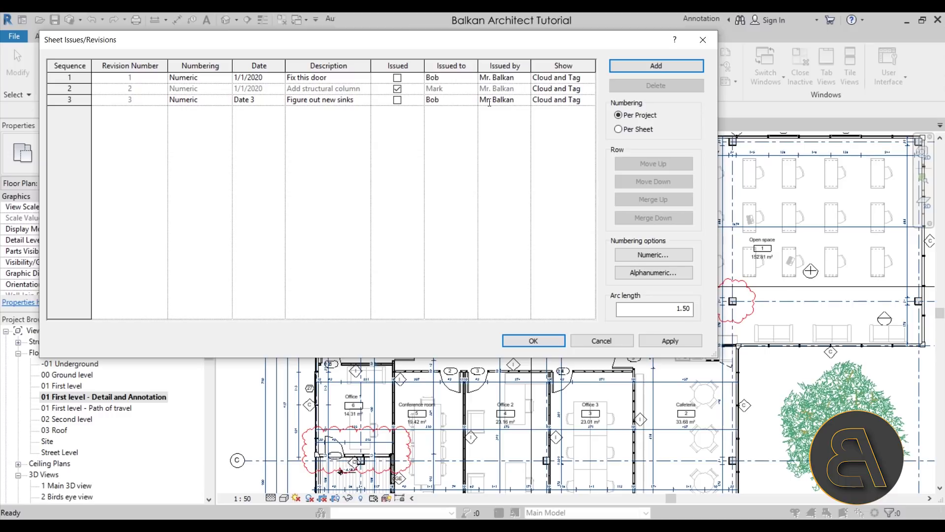
{"action": "left_click", "coordinate": [669, 341]}
{"action": "left_click", "coordinate": [533, 341]}
- Assign the restroom revision cloud around the sinks to "Seq. 3 - Figure out new sinks"
{"action": "middle_click_drag", "start_coordinate": [514, 333], "coordinate": [507, 352]}
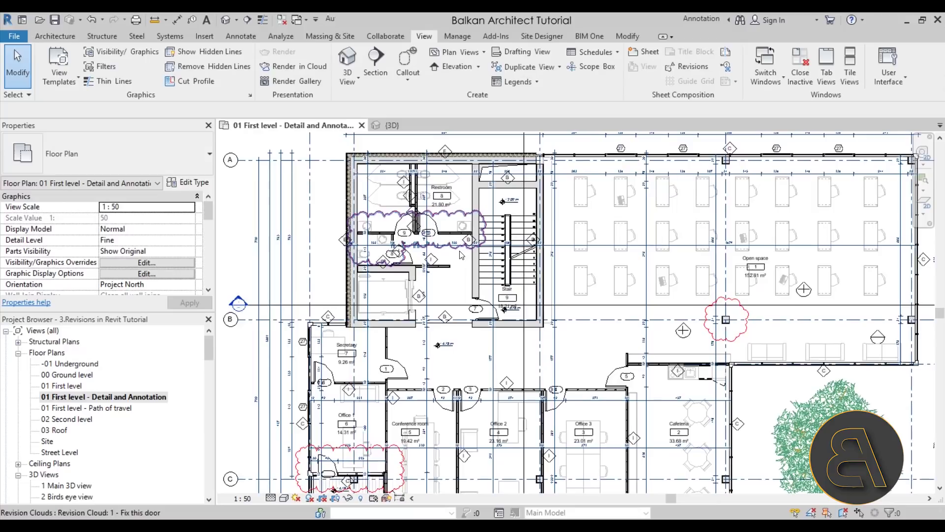
{"action": "left_click", "coordinate": [453, 267]}
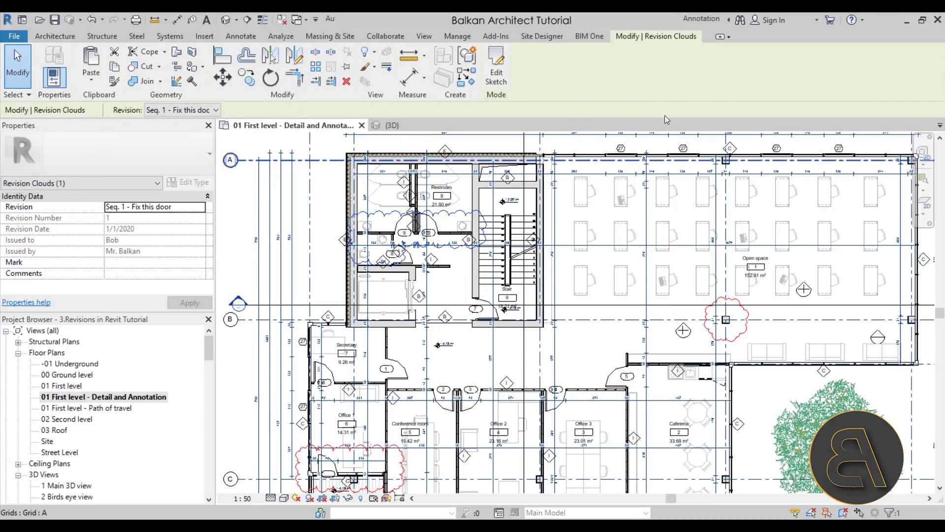
{"action": "left_click", "coordinate": [150, 111]}
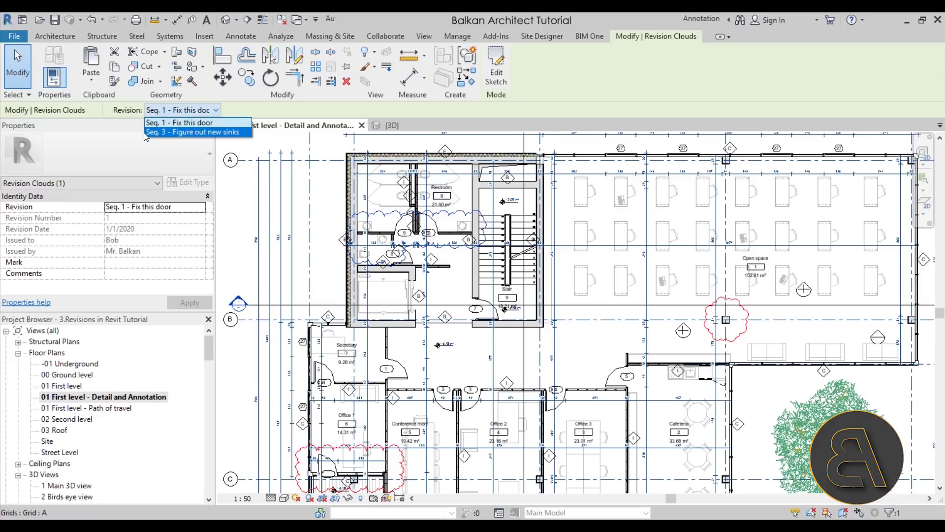
{"action": "left_click", "coordinate": [150, 132]}
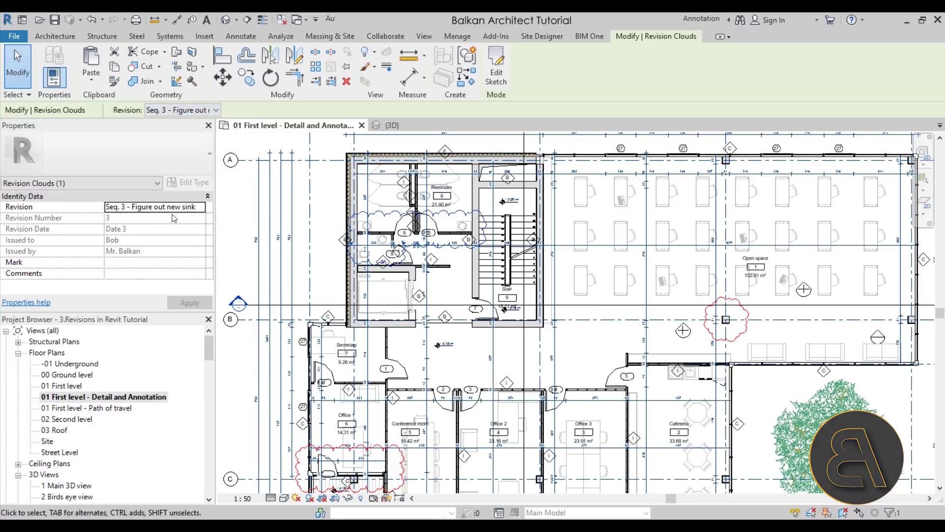
{"action": "scroll", "coordinate": [383, 244], "scroll_direction": "up", "scroll_amount": 5}
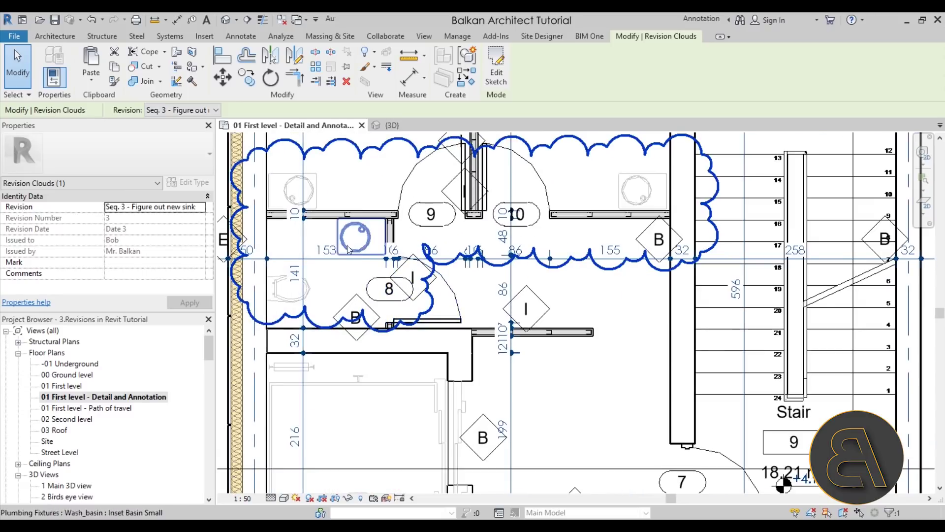
{"action": "scroll", "coordinate": [366, 186], "scroll_direction": "down", "scroll_amount": 5}
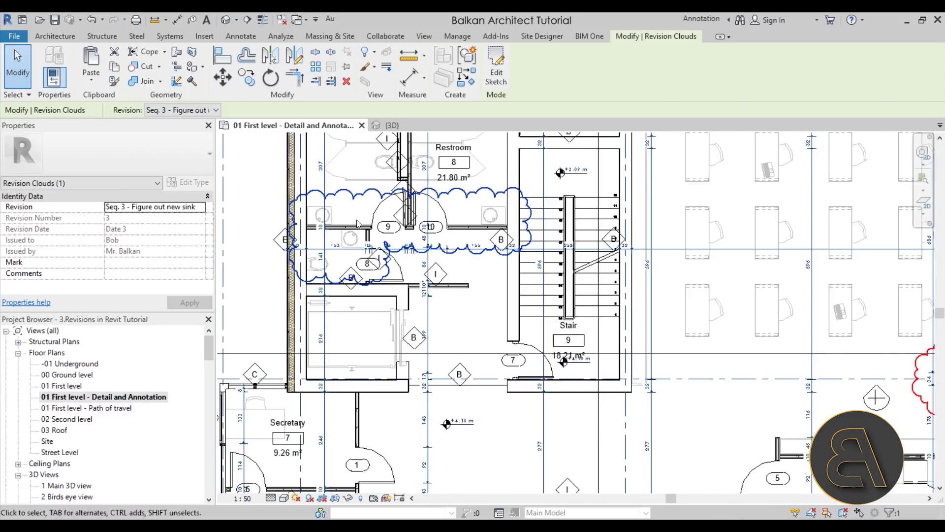
- Tag the structural column's revision cloud by category, with an attached leader
{"action": "key", "text": "Escape"}
{"action": "scroll", "coordinate": [435, 349], "scroll_direction": "down", "scroll_amount": 3}
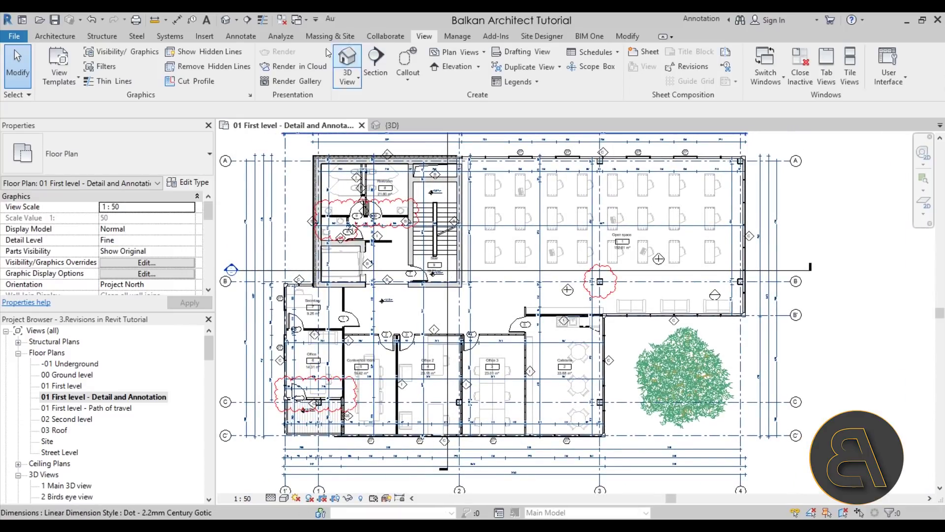
{"action": "left_click", "coordinate": [239, 36]}
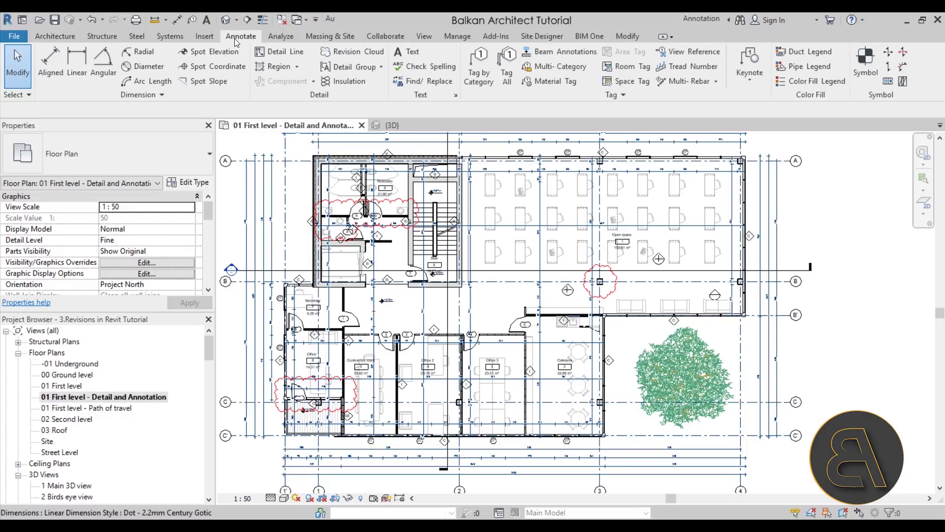
{"action": "left_click", "coordinate": [485, 82]}
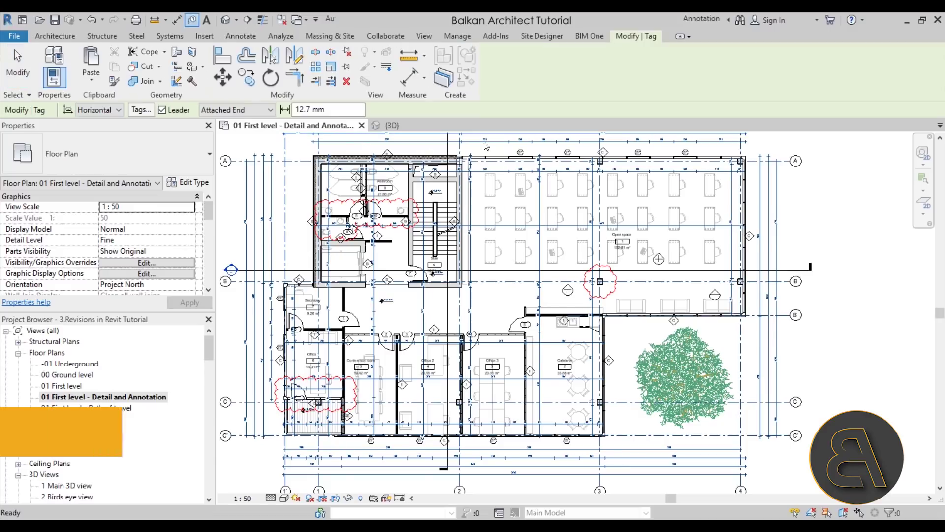
{"action": "scroll", "coordinate": [589, 310], "scroll_direction": "up", "scroll_amount": 2}
{"action": "scroll", "coordinate": [638, 273], "scroll_direction": "up", "scroll_amount": 4}
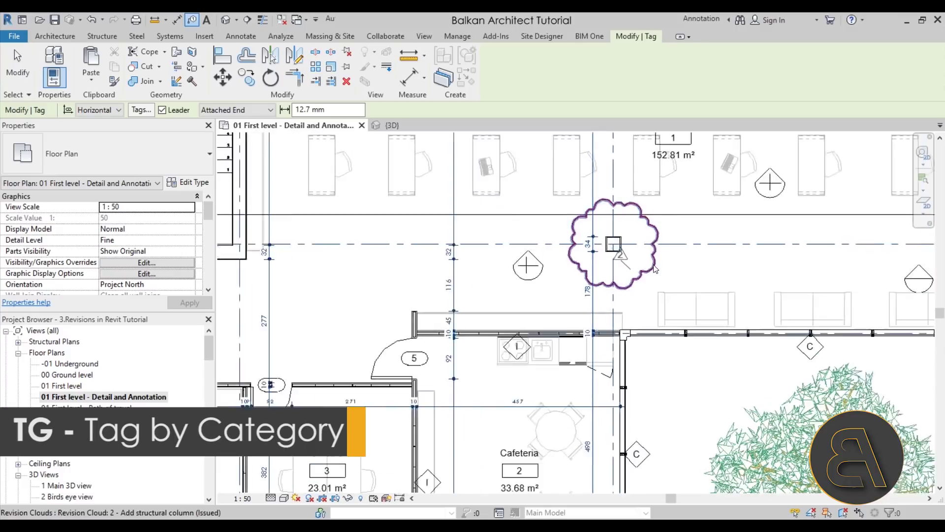
{"action": "left_click", "coordinate": [643, 282]}
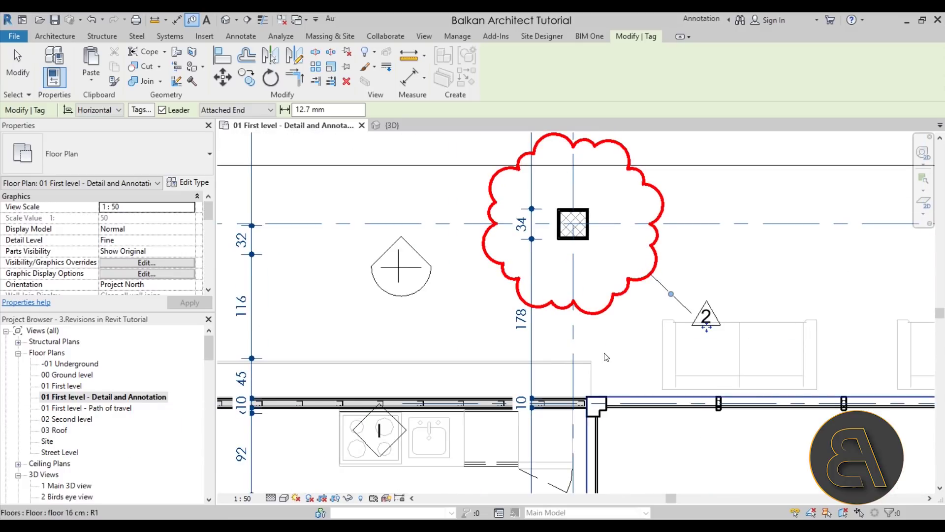
- Tag the office revision cloud near grid C and the restroom sinks' cloud with leaders, then finish tagging
{"action": "scroll", "coordinate": [645, 275], "scroll_direction": "down", "scroll_amount": 3}
{"action": "middle_click_drag", "start_coordinate": [636, 298], "coordinate": [728, 178]}
{"action": "scroll", "coordinate": [728, 177], "scroll_direction": "down", "scroll_amount": 4}
{"action": "scroll", "coordinate": [296, 196], "scroll_direction": "up", "scroll_amount": 4}
{"action": "middle_click_drag", "start_coordinate": [246, 236], "coordinate": [465, 326]}
{"action": "scroll", "coordinate": [464, 325], "scroll_direction": "up", "scroll_amount": 2}
{"action": "scroll", "coordinate": [574, 291], "scroll_direction": "down", "scroll_amount": 3}
{"action": "middle_click_drag", "start_coordinate": [574, 291], "coordinate": [616, 333]}
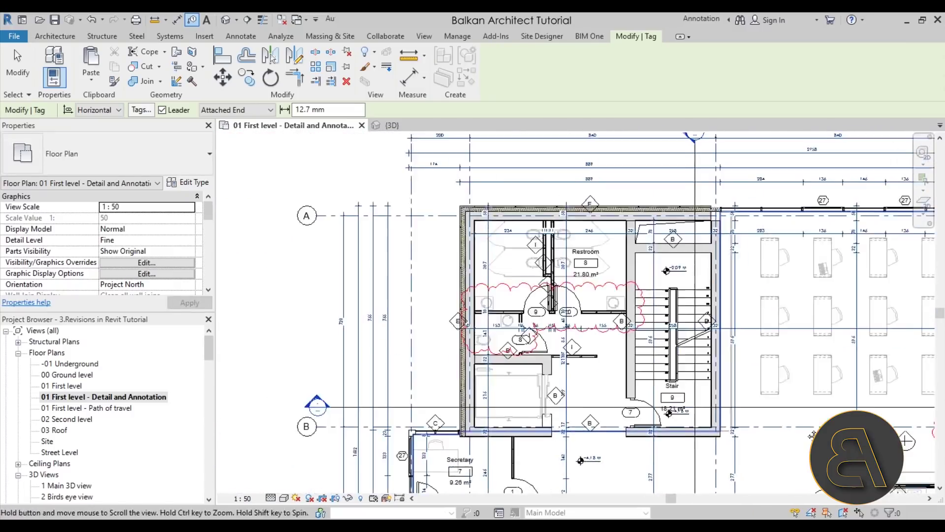
{"action": "scroll", "coordinate": [615, 332], "scroll_direction": "up", "scroll_amount": 3}
{"action": "left_click", "coordinate": [619, 386]}
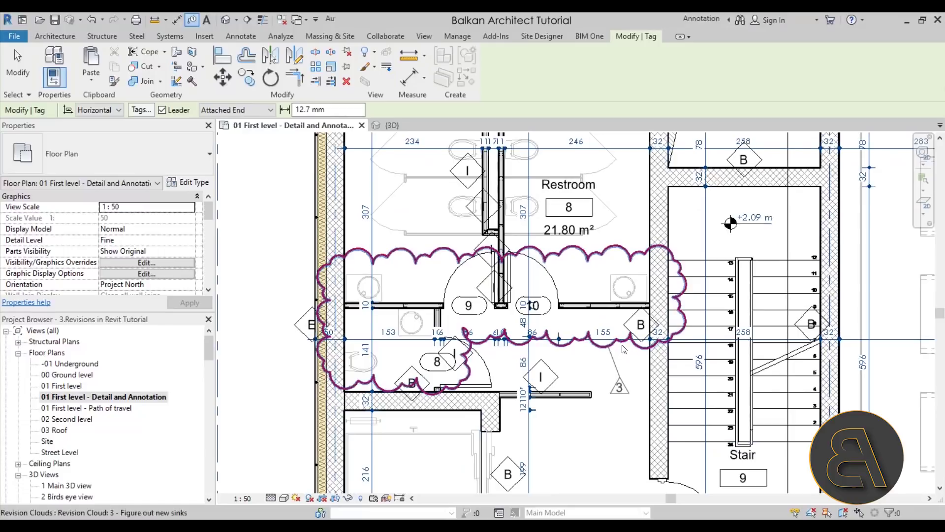
{"action": "scroll", "coordinate": [657, 388], "scroll_direction": "up", "scroll_amount": 5}
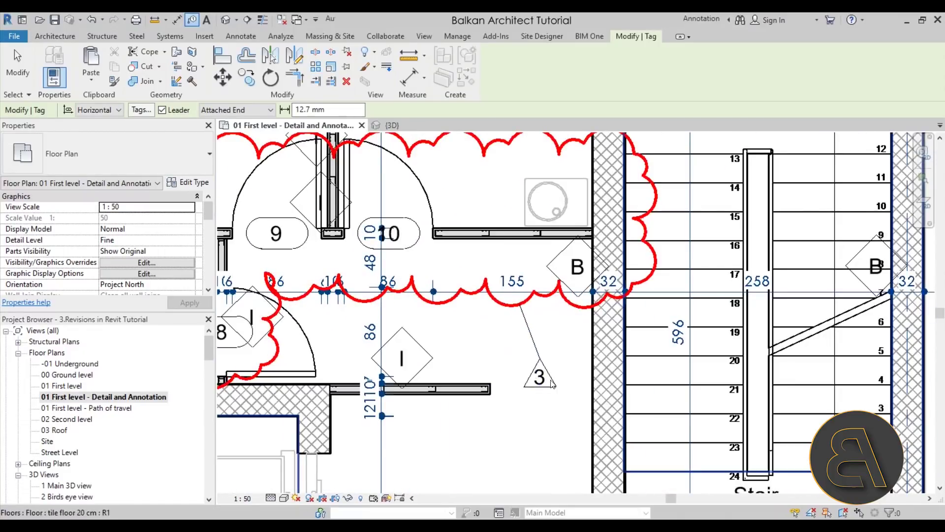
{"action": "key", "text": "Escape"}
- Examine the revision tag beside the restroom cloud and the tagged clouds across the whole floor plan
{"action": "scroll", "coordinate": [540, 369], "scroll_direction": "down", "scroll_amount": 4}
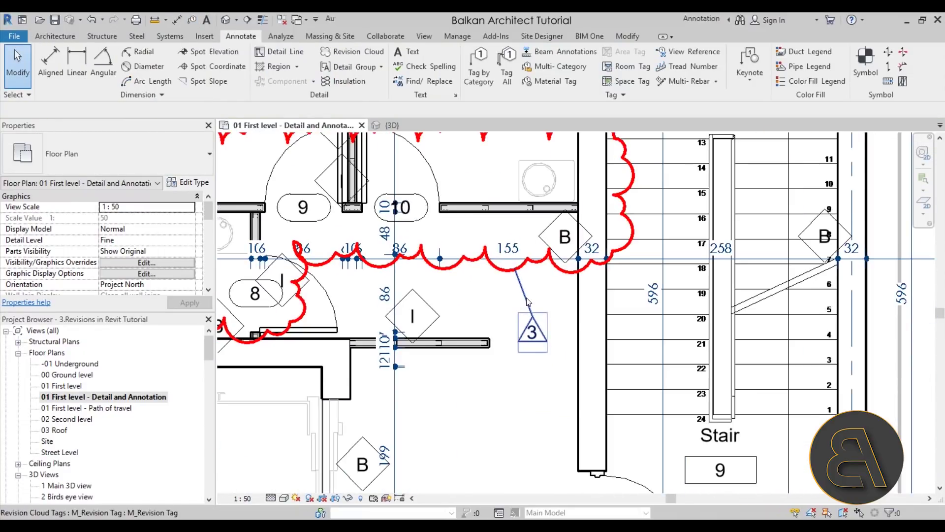
{"action": "middle_click_drag", "start_coordinate": [537, 365], "coordinate": [529, 342]}
{"action": "scroll", "coordinate": [522, 320], "scroll_direction": "up", "scroll_amount": 4}
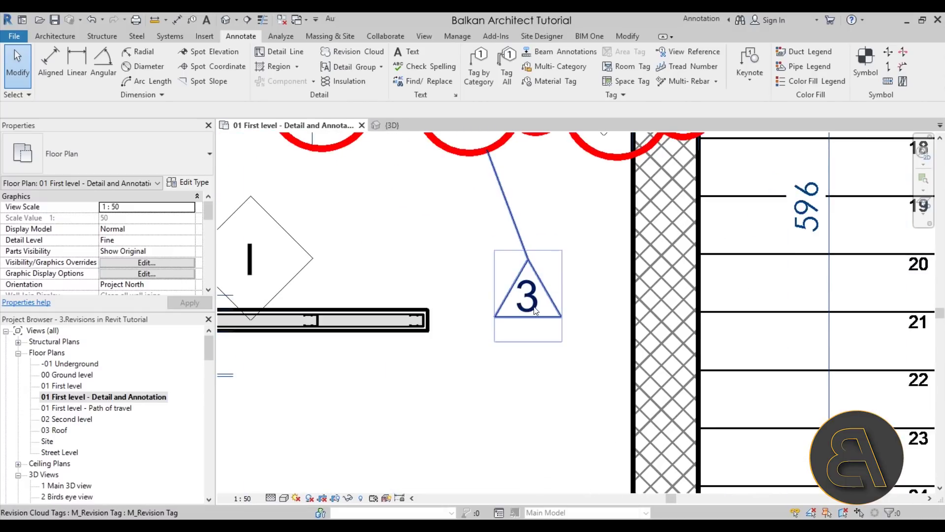
{"action": "scroll", "coordinate": [524, 290], "scroll_direction": "down", "scroll_amount": 4}
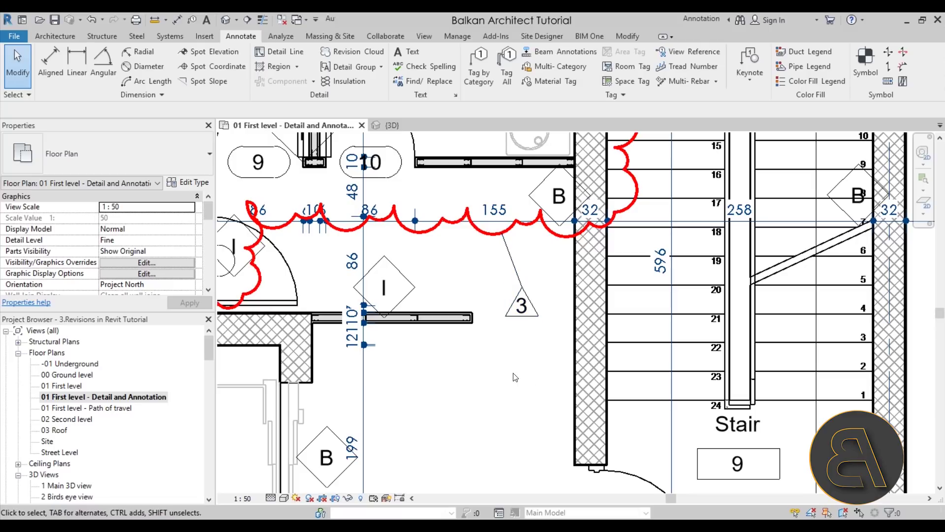
{"action": "scroll", "coordinate": [515, 377], "scroll_direction": "down", "scroll_amount": 5}
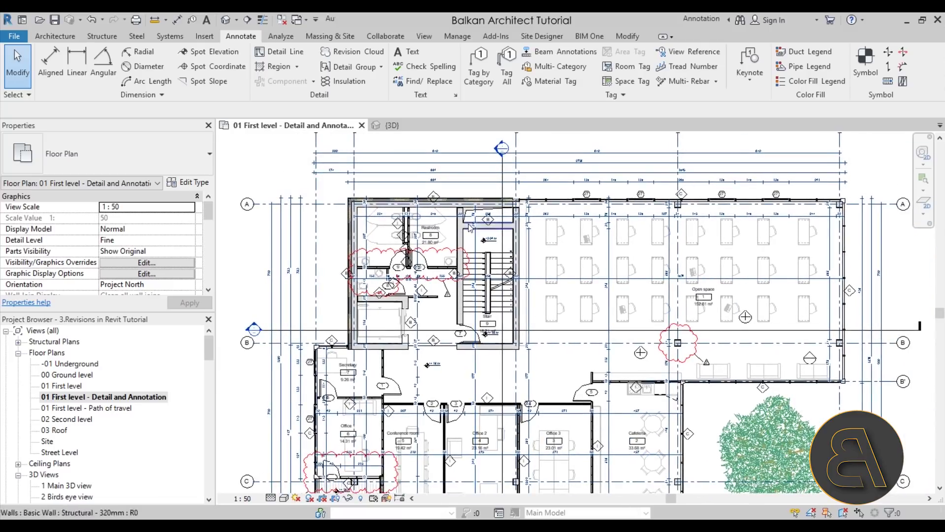
{"action": "scroll", "coordinate": [497, 298], "scroll_direction": "down", "scroll_amount": 2}
{"action": "middle_click_drag", "start_coordinate": [497, 298], "coordinate": [446, 321]}
{"action": "scroll", "coordinate": [447, 321], "scroll_direction": "down", "scroll_amount": 1}
{"action": "scroll", "coordinate": [160, 404], "scroll_direction": "down", "scroll_amount": 1}
- Create a new sheet with the A1 metric titleblock
{"action": "scroll", "coordinate": [159, 405], "scroll_direction": "down", "scroll_amount": 8}
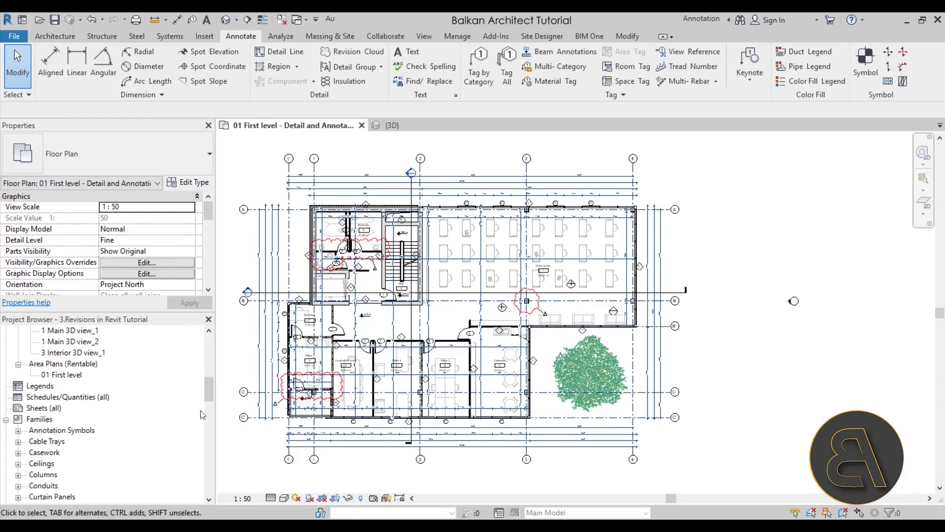
{"action": "left_click", "coordinate": [43, 408]}
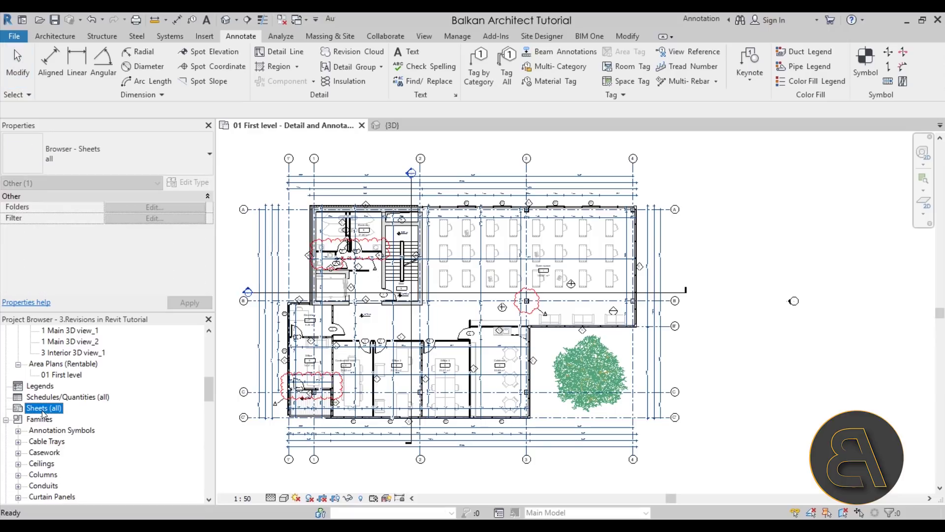
{"action": "right_click", "coordinate": [38, 412]}
{"action": "left_click", "coordinate": [69, 419]}
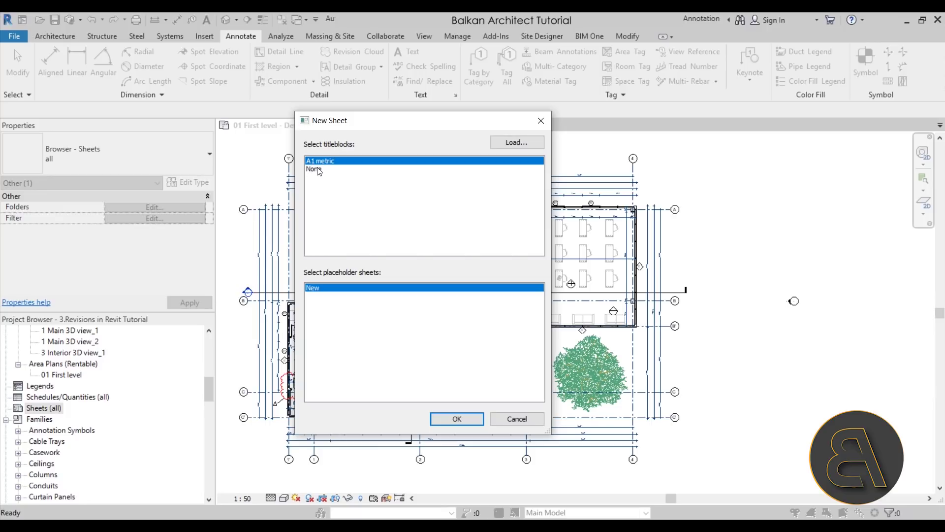
{"action": "left_click", "coordinate": [454, 420]}
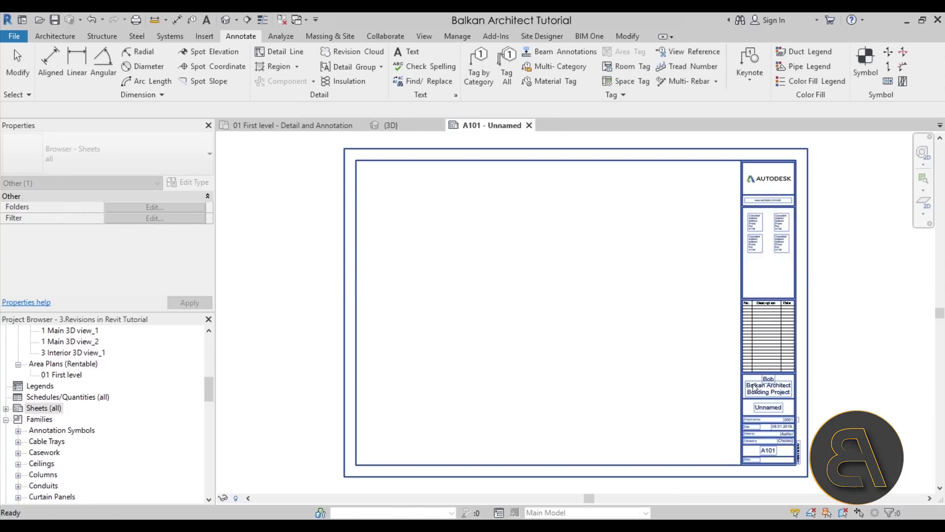
- Examine the revision schedule in the new sheet's title block, including its No., Description and Date columns
{"action": "scroll", "coordinate": [502, 292], "scroll_direction": "up", "scroll_amount": 3}
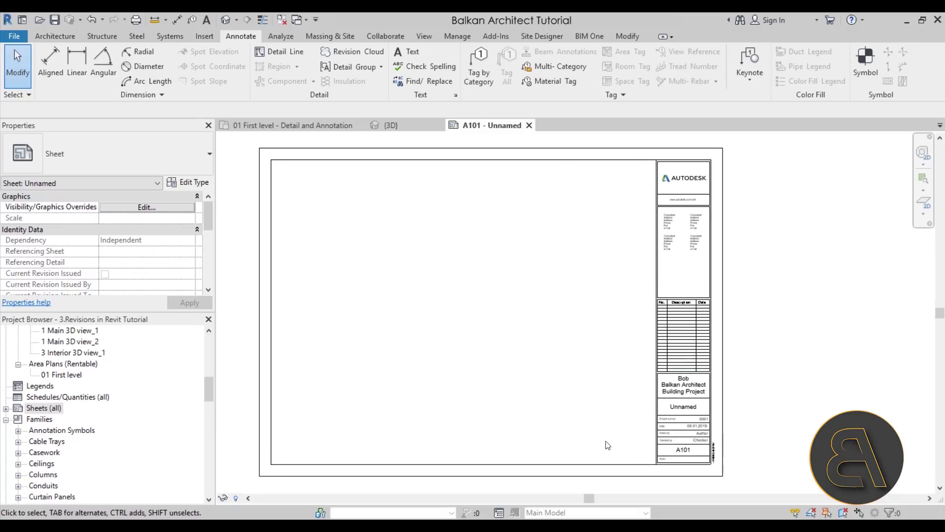
{"action": "middle_click_drag", "start_coordinate": [482, 348], "coordinate": [468, 376]}
{"action": "scroll", "coordinate": [739, 349], "scroll_direction": "up", "scroll_amount": 2}
{"action": "scroll", "coordinate": [738, 349], "scroll_direction": "up", "scroll_amount": 2}
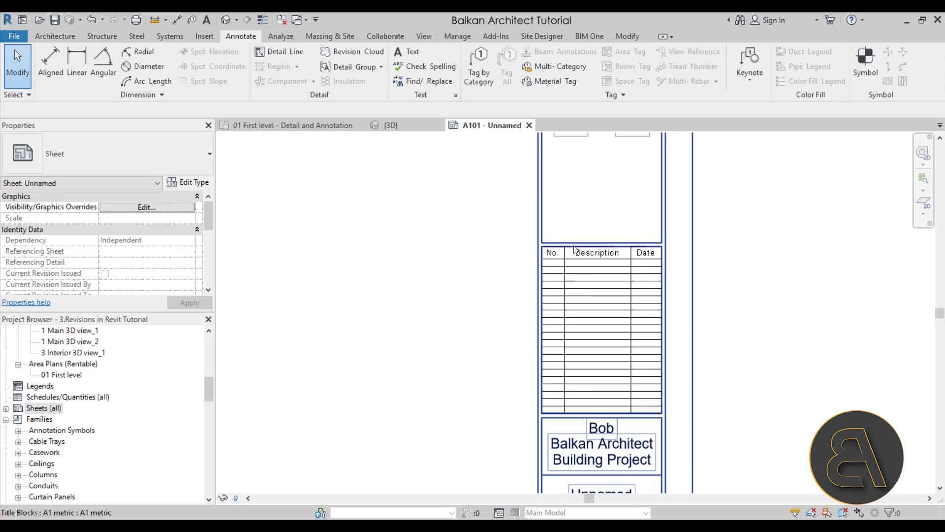
{"action": "scroll", "coordinate": [610, 282], "scroll_direction": "up", "scroll_amount": 2}
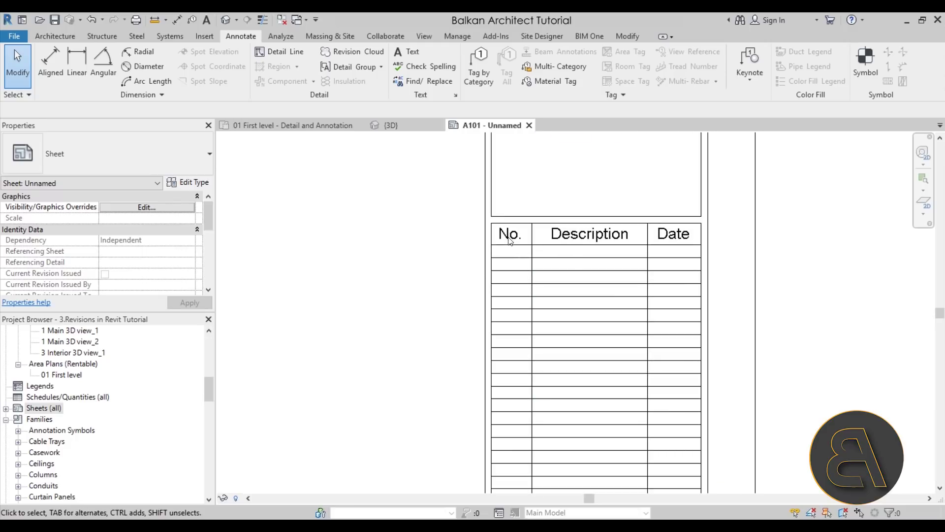
{"action": "scroll", "coordinate": [690, 245], "scroll_direction": "down", "scroll_amount": 3}
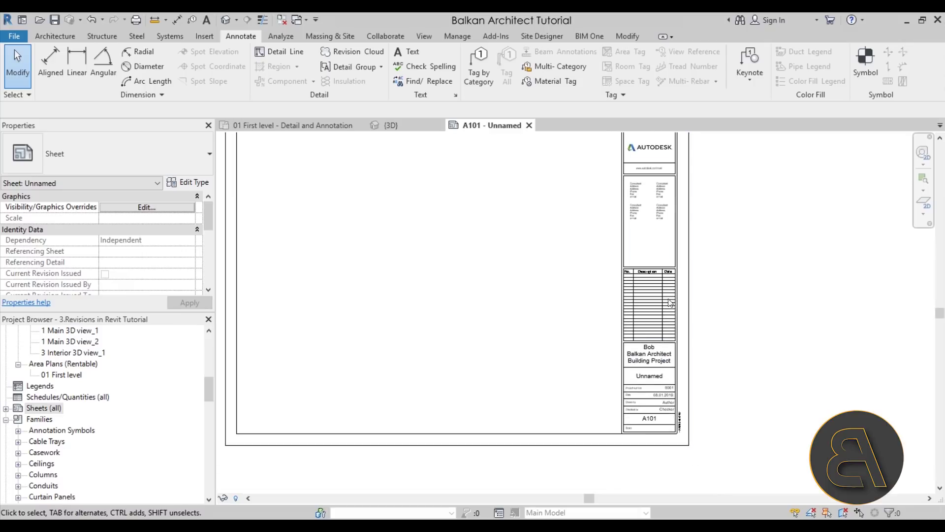
{"action": "scroll", "coordinate": [657, 285], "scroll_direction": "up", "scroll_amount": 2}
{"action": "scroll", "coordinate": [630, 267], "scroll_direction": "up", "scroll_amount": 2}
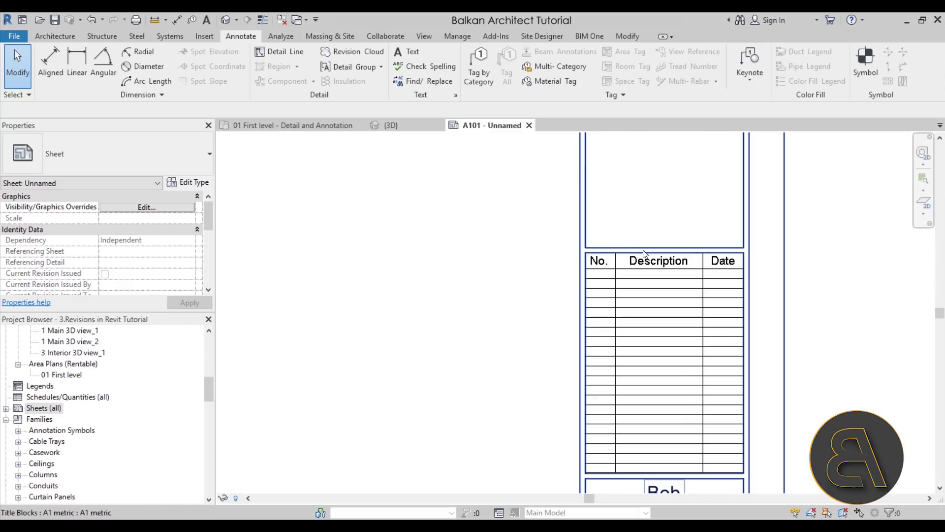
{"action": "scroll", "coordinate": [801, 320], "scroll_direction": "down", "scroll_amount": 3}
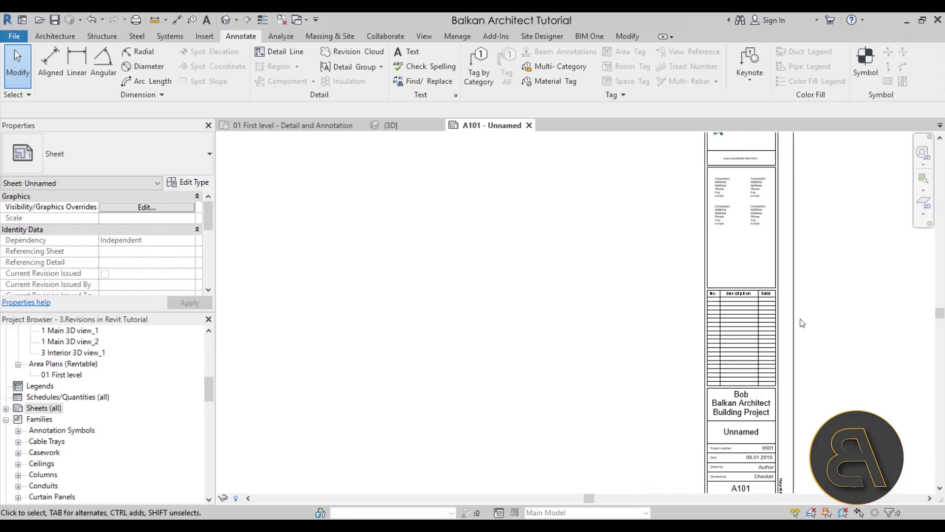
{"action": "middle_click_drag", "start_coordinate": [761, 322], "coordinate": [569, 321]}
{"action": "scroll", "coordinate": [569, 322], "scroll_direction": "up", "scroll_amount": 2}
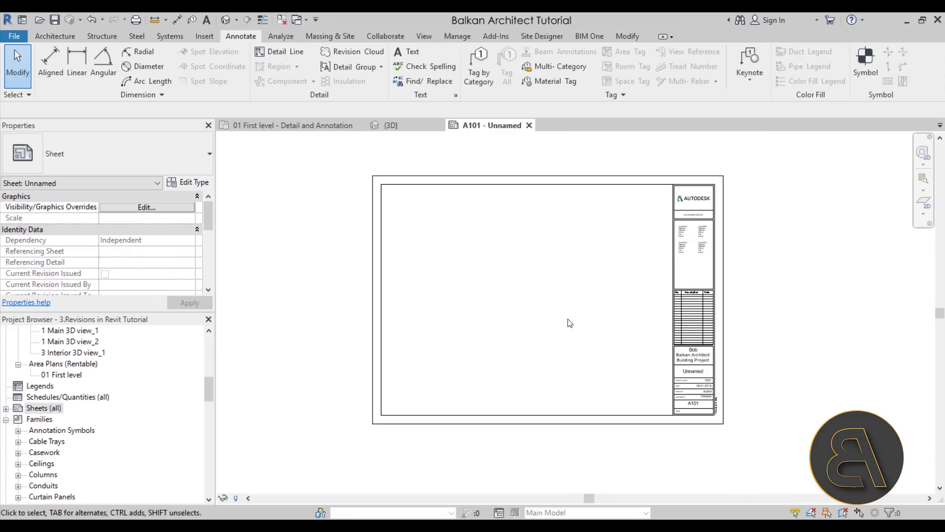
- Enable Crop View and Crop Region Visible for the 01 First level - Detail and Annotation plan
{"action": "left_click_drag", "start_coordinate": [211, 388], "coordinate": [211, 349]}
{"action": "left_click", "coordinate": [79, 388]}
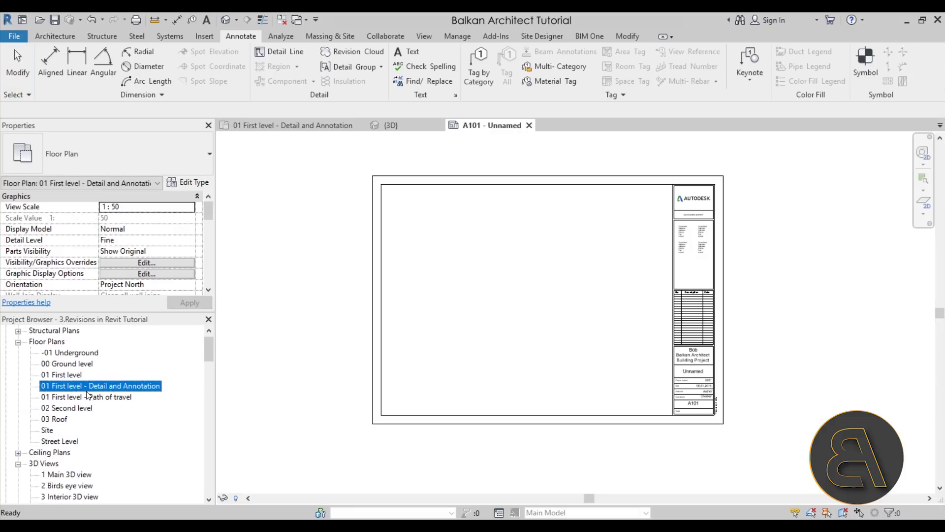
{"action": "left_click", "coordinate": [296, 125]}
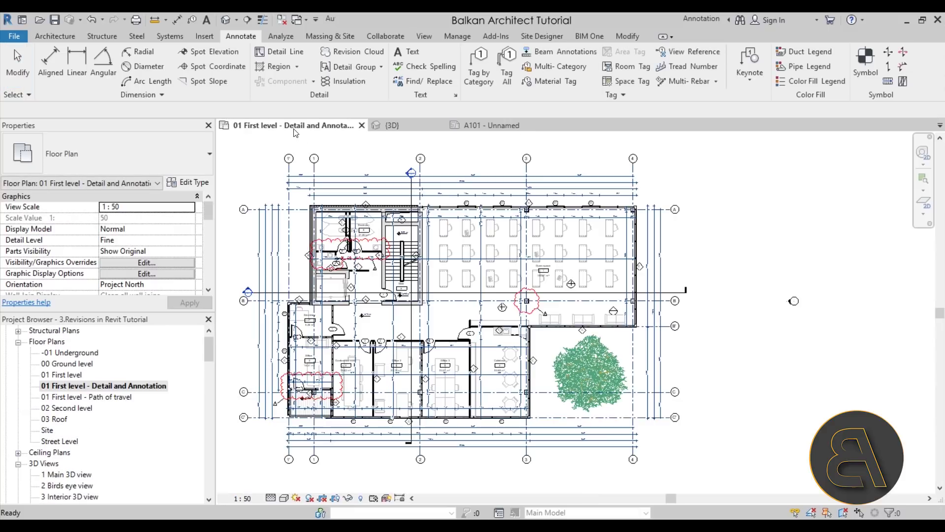
{"action": "scroll", "coordinate": [492, 296], "scroll_direction": "down", "scroll_amount": 3}
{"action": "scroll", "coordinate": [156, 259], "scroll_direction": "down", "scroll_amount": 5}
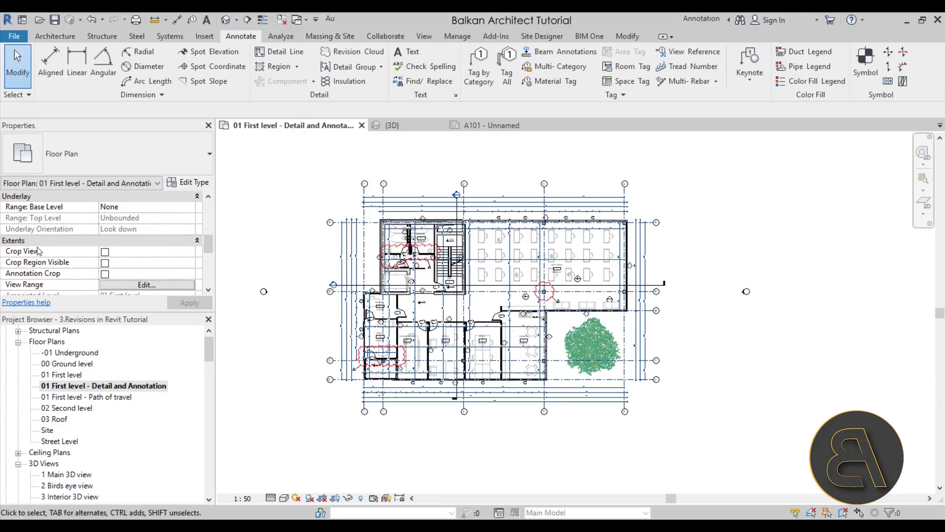
{"action": "left_click", "coordinate": [105, 252]}
{"action": "left_click", "coordinate": [105, 263]}
{"action": "left_click", "coordinate": [192, 305]}
- Shrink the plan's crop region on all four sides to fit around the building, and hide the crop boundary
{"action": "scroll", "coordinate": [478, 393], "scroll_direction": "down", "scroll_amount": 3}
{"action": "left_click", "coordinate": [478, 416]}
{"action": "left_click_drag", "start_coordinate": [479, 417], "coordinate": [479, 344]}
{"action": "left_click_drag", "start_coordinate": [351, 250], "coordinate": [397, 250]}
{"action": "left_click_drag", "start_coordinate": [500, 158], "coordinate": [502, 230]}
{"action": "left_click_drag", "start_coordinate": [607, 287], "coordinate": [554, 286]}
{"action": "left_click_drag", "start_coordinate": [119, 251], "coordinate": [120, 254]}
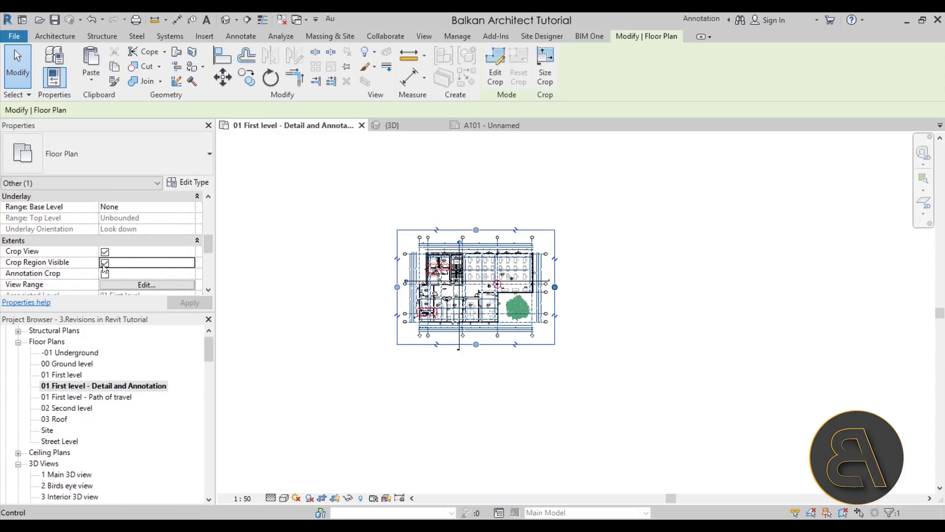
{"action": "left_click", "coordinate": [105, 264]}
{"action": "scroll", "coordinate": [497, 273], "scroll_direction": "up", "scroll_amount": 2}
- Place the 01 First level - Detail and Annotation plan on sheet A101
{"action": "left_click", "coordinate": [485, 126]}
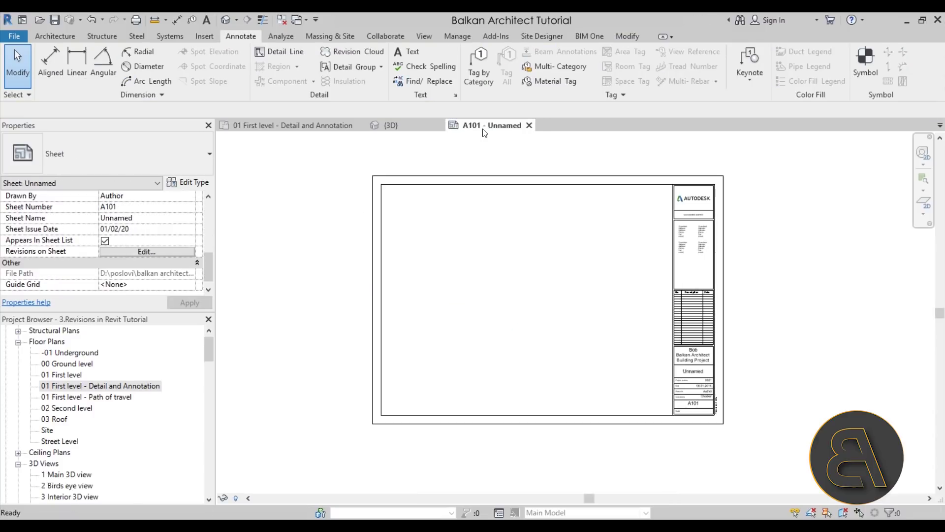
{"action": "left_click_drag", "start_coordinate": [90, 386], "coordinate": [398, 270]}
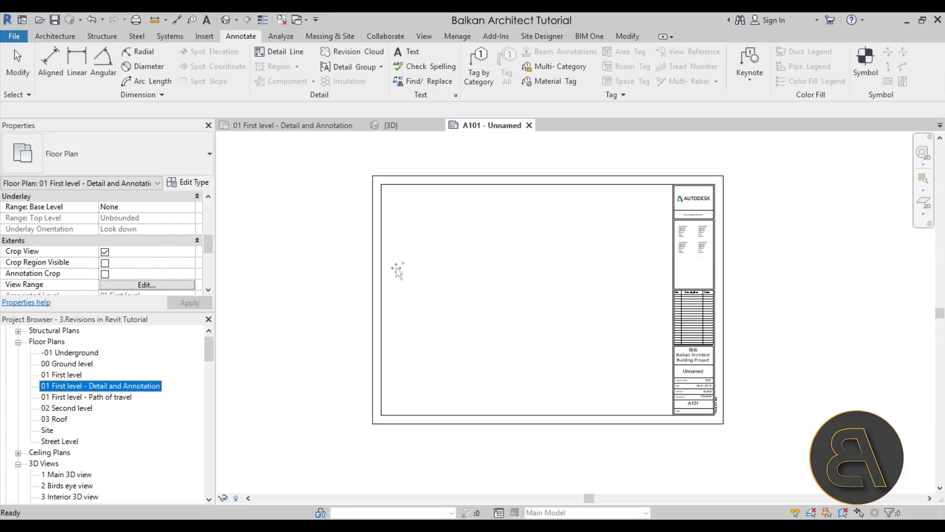
{"action": "left_click_drag", "start_coordinate": [528, 299], "coordinate": [528, 297]}
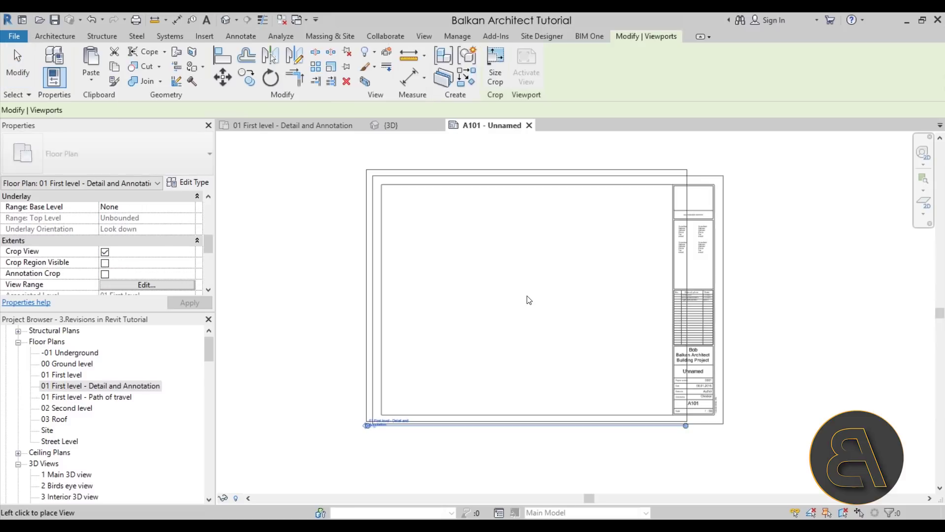
{"action": "left_click", "coordinate": [542, 383]}
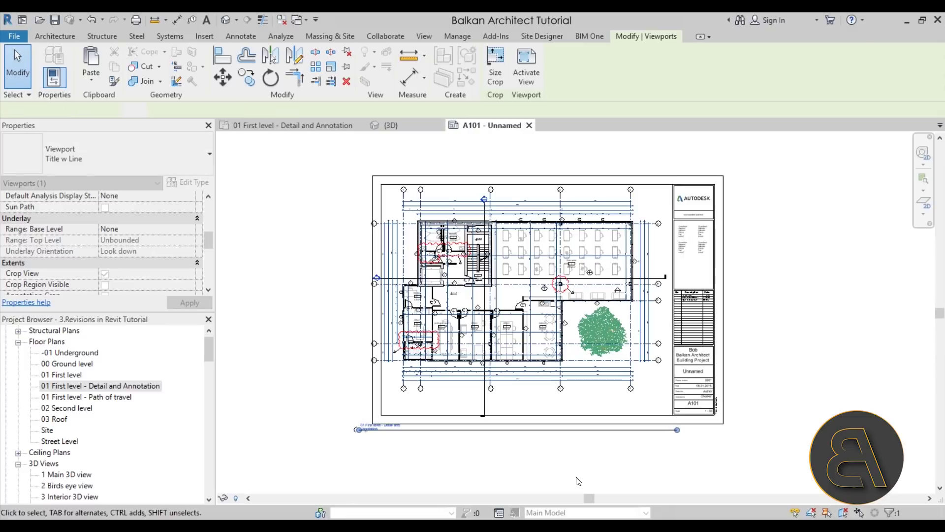
- Nudge the floor plan viewport slightly right and down on the sheet, then deselect it
{"action": "left_click", "coordinate": [470, 309]}
{"action": "key", "text": "Right"}
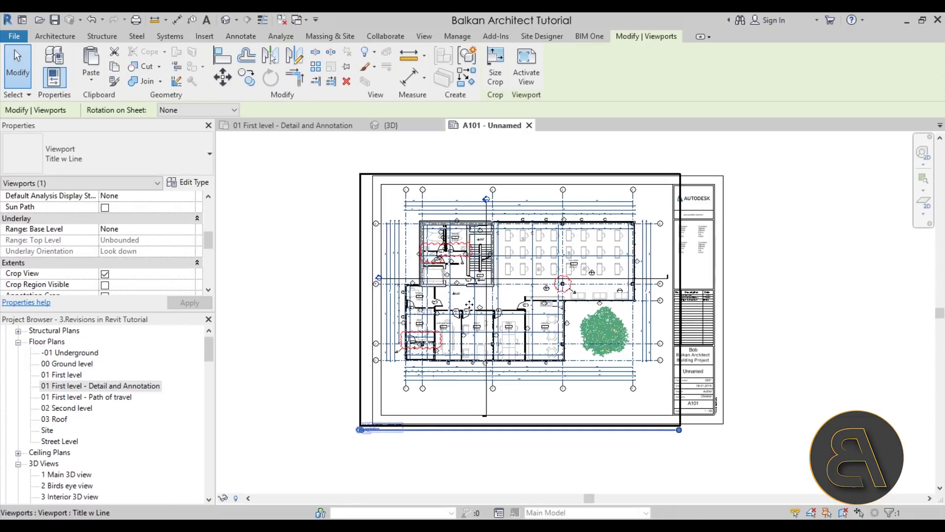
{"action": "key", "text": "Down"}
{"action": "key", "text": "Down"}
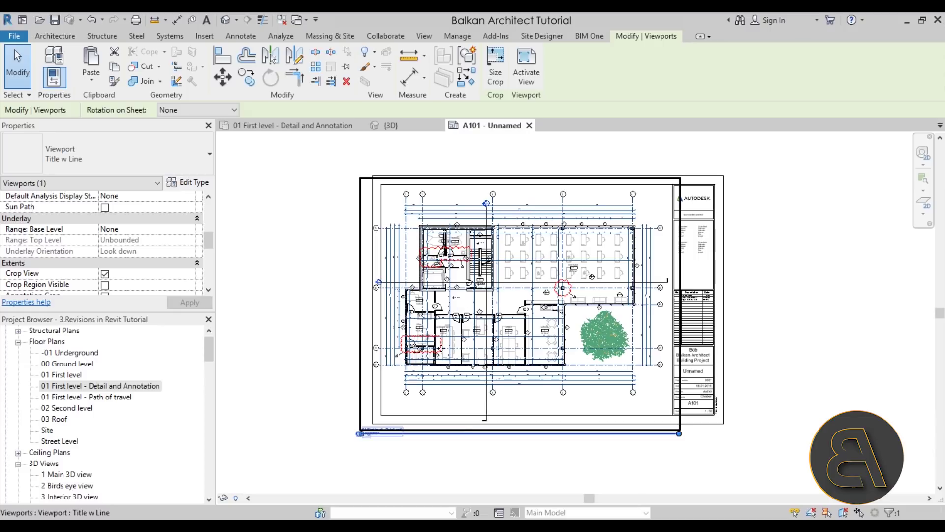
{"action": "key", "text": "Escape"}
- Examine the revision schedule in sheet A101's title block, checking each revision's number, description and date
{"action": "middle_click_drag", "start_coordinate": [519, 329], "coordinate": [446, 322]}
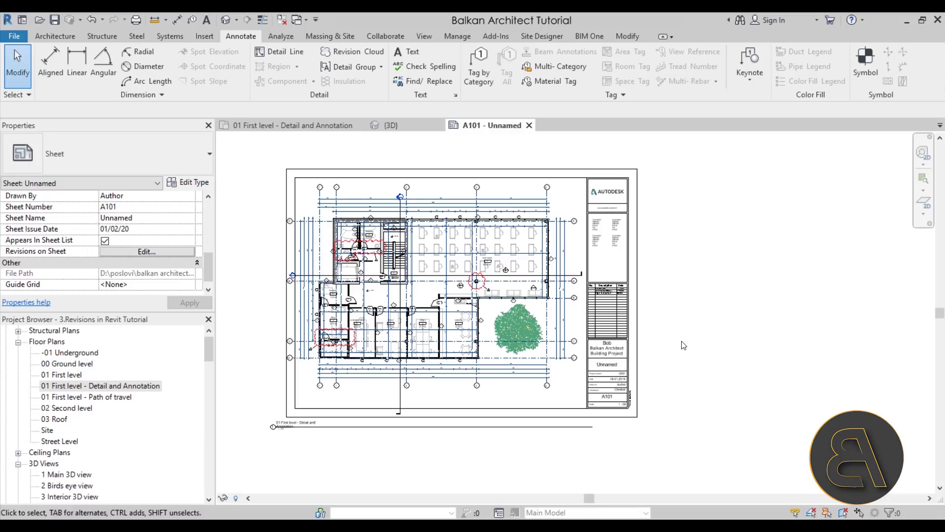
{"action": "scroll", "coordinate": [640, 307], "scroll_direction": "up", "scroll_amount": 3}
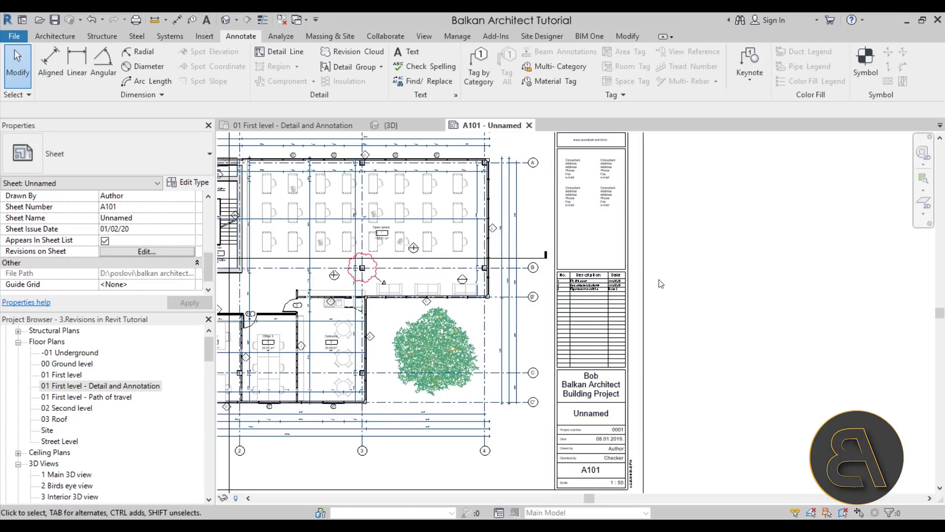
{"action": "scroll", "coordinate": [639, 290], "scroll_direction": "up", "scroll_amount": 2}
{"action": "scroll", "coordinate": [638, 290], "scroll_direction": "up", "scroll_amount": 2}
{"action": "middle_click_drag", "start_coordinate": [340, 297], "coordinate": [387, 296]}
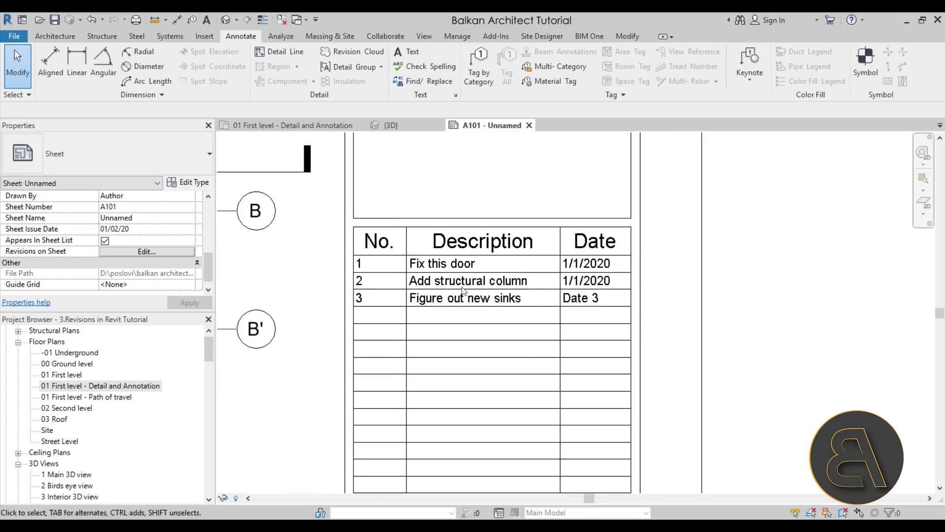
{"action": "scroll", "coordinate": [420, 286], "scroll_direction": "up", "scroll_amount": 2}
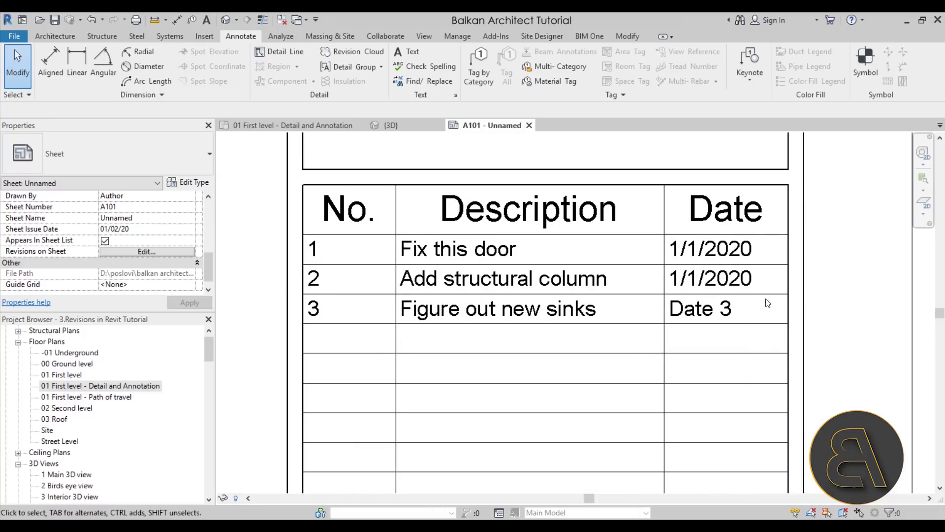
{"action": "scroll", "coordinate": [758, 303], "scroll_direction": "down", "scroll_amount": 3}
{"action": "scroll", "coordinate": [608, 310], "scroll_direction": "up", "scroll_amount": 3}
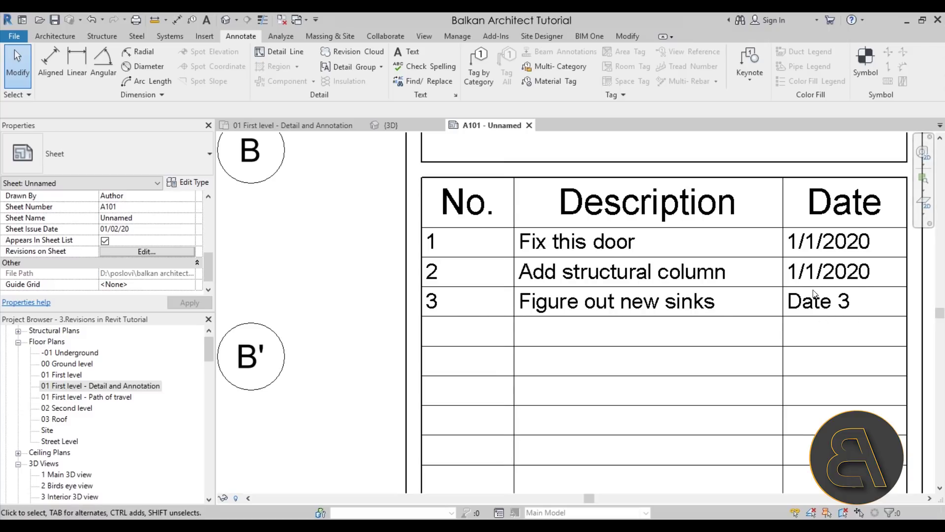
{"action": "scroll", "coordinate": [813, 294], "scroll_direction": "down", "scroll_amount": 6}
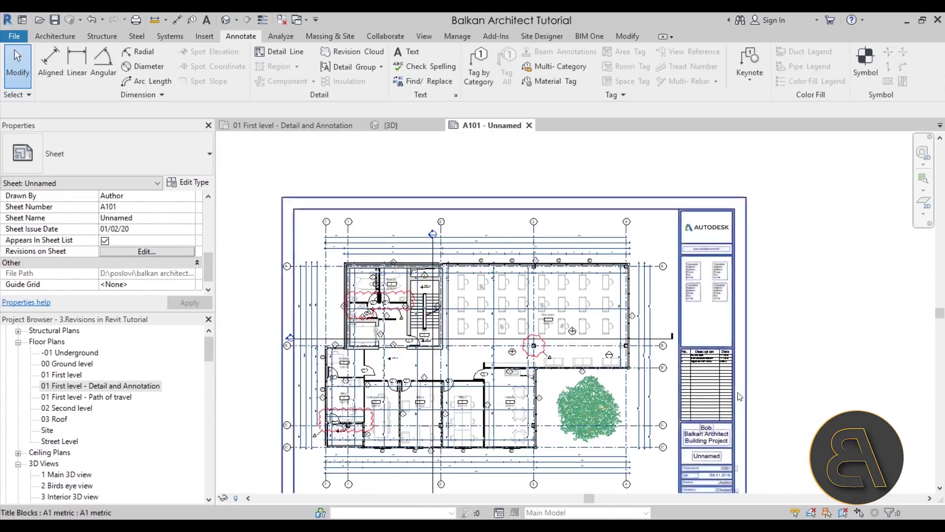
{"action": "middle_click_drag", "start_coordinate": [738, 396], "coordinate": [741, 356]}
{"action": "scroll", "coordinate": [797, 357], "scroll_direction": "down", "scroll_amount": 2}
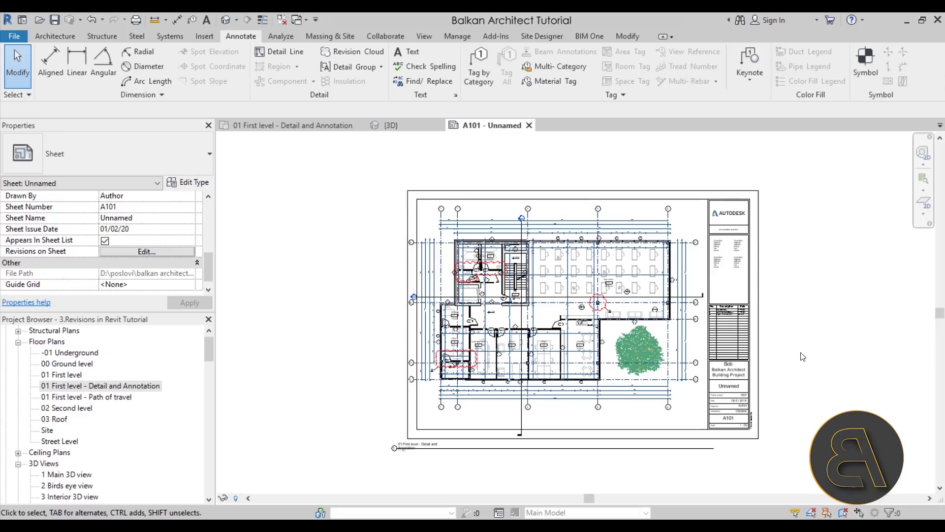
{"action": "scroll", "coordinate": [739, 227], "scroll_direction": "up", "scroll_amount": 4}
{"action": "scroll", "coordinate": [580, 326], "scroll_direction": "down", "scroll_amount": 3}
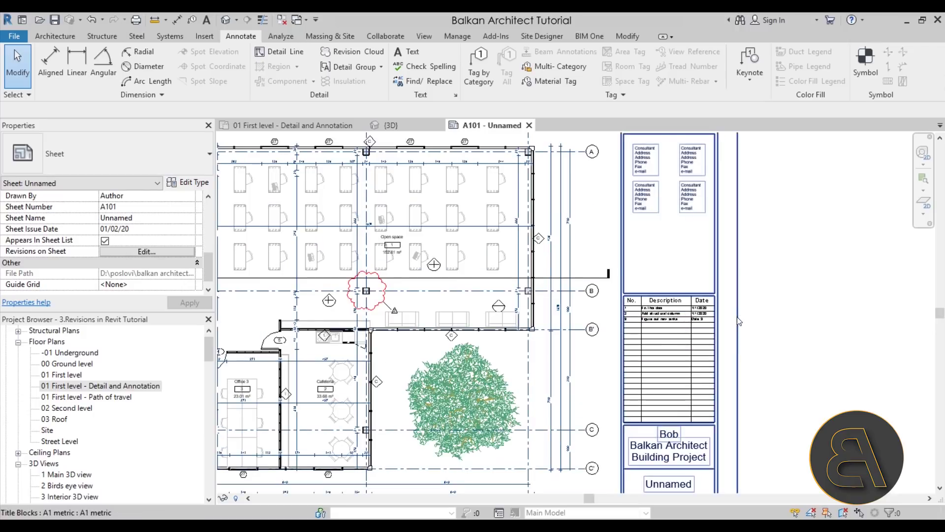
{"action": "scroll", "coordinate": [737, 317], "scroll_direction": "down", "scroll_amount": 5}
{"action": "scroll", "coordinate": [758, 315], "scroll_direction": "up", "scroll_amount": 2}
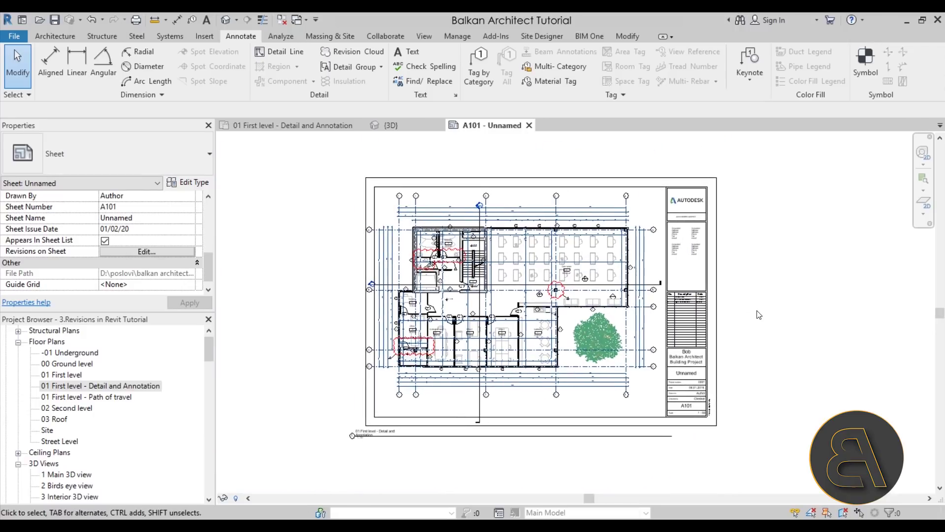